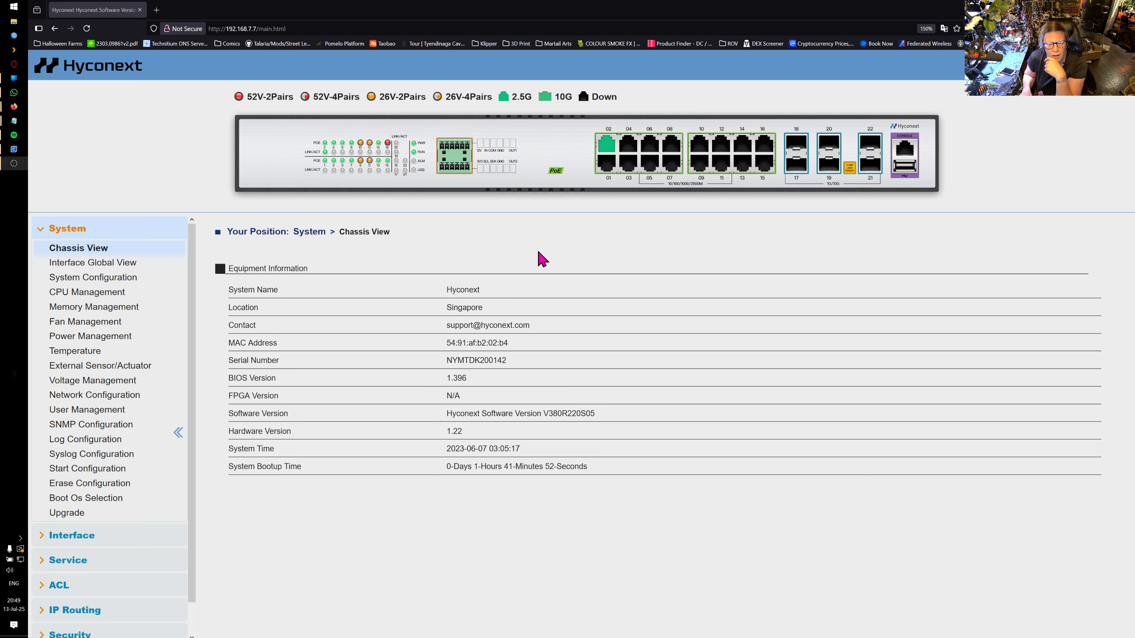
Step: Review the switch's equipment information, its global system configuration and the PoE and link overview of all interfaces
{"action": "left_click_drag", "start_coordinate": [600, 467], "coordinate": [481, 467]}
{"action": "left_click", "coordinate": [455, 418]}
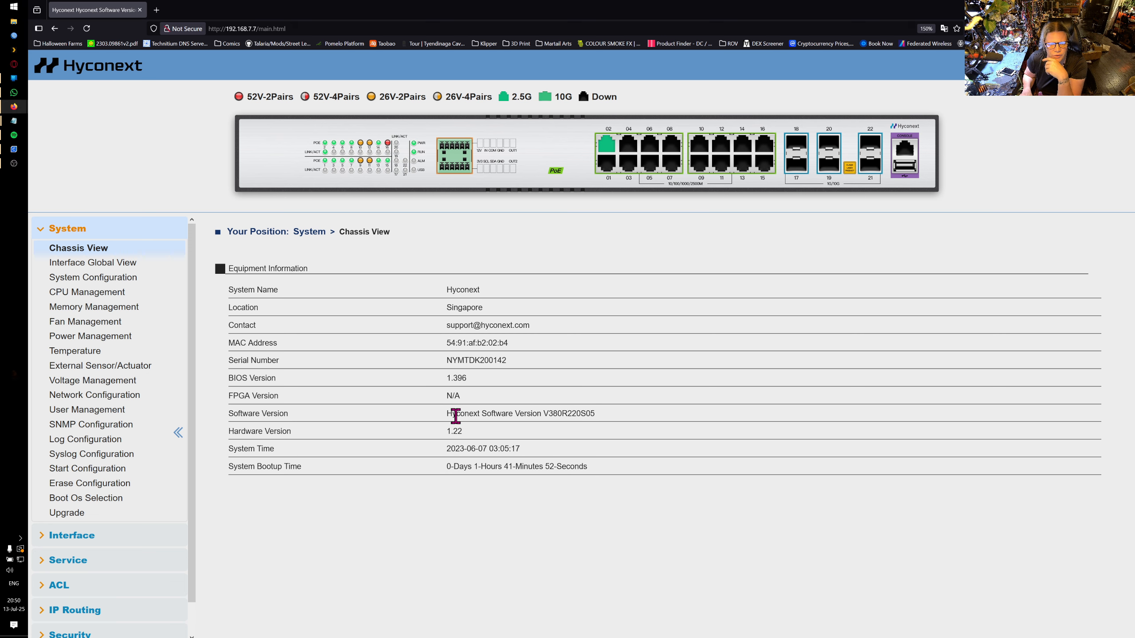
{"action": "left_click", "coordinate": [133, 280]}
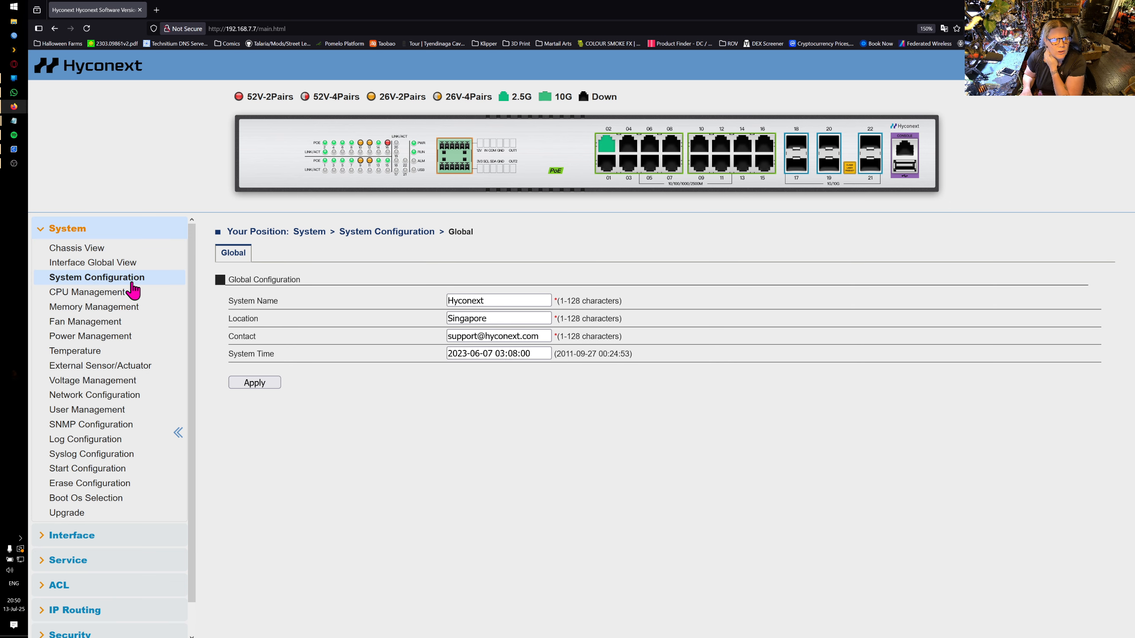
{"action": "left_click", "coordinate": [117, 266]}
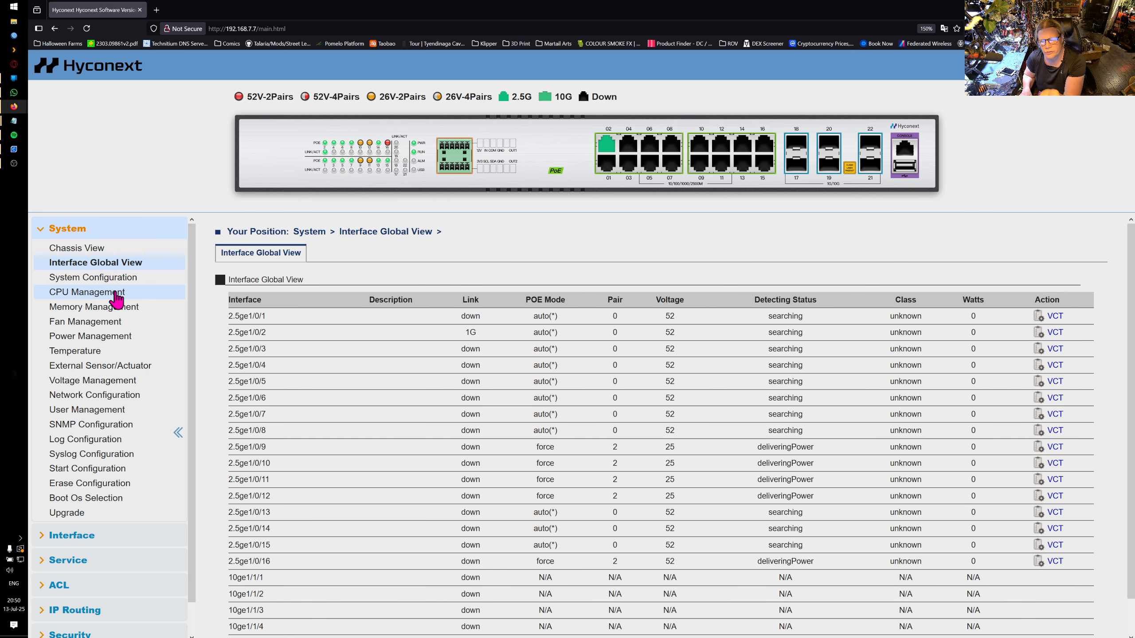
Step: Review the CPU statistics, memory pool statistics and fan list in the system section
{"action": "left_click", "coordinate": [116, 296]}
{"action": "left_click", "coordinate": [114, 313]}
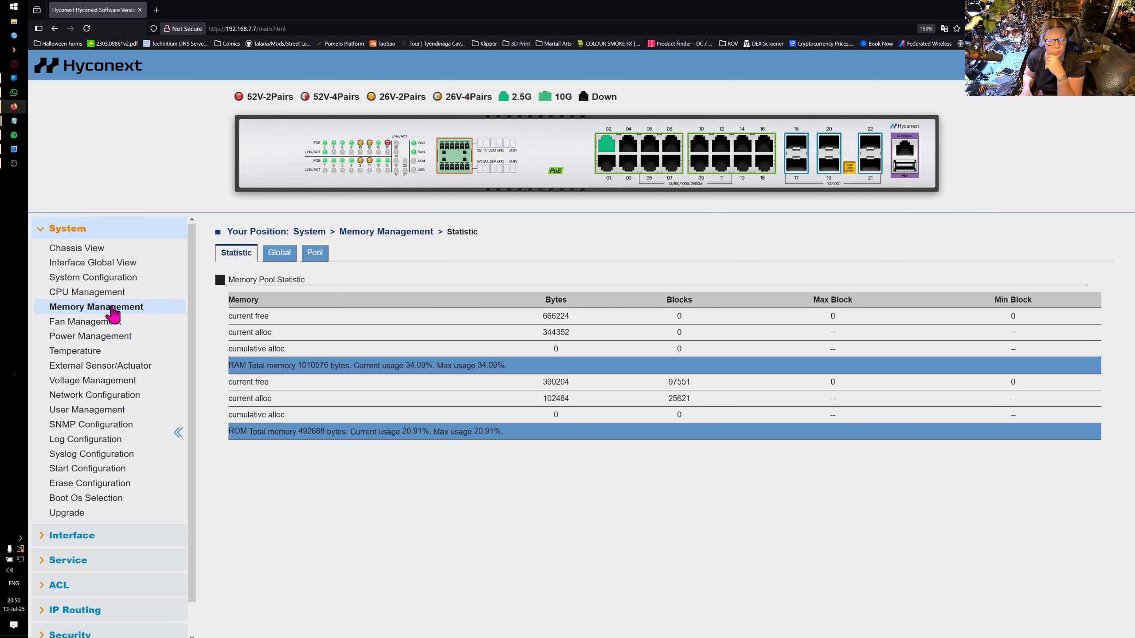
{"action": "left_click", "coordinate": [107, 293]}
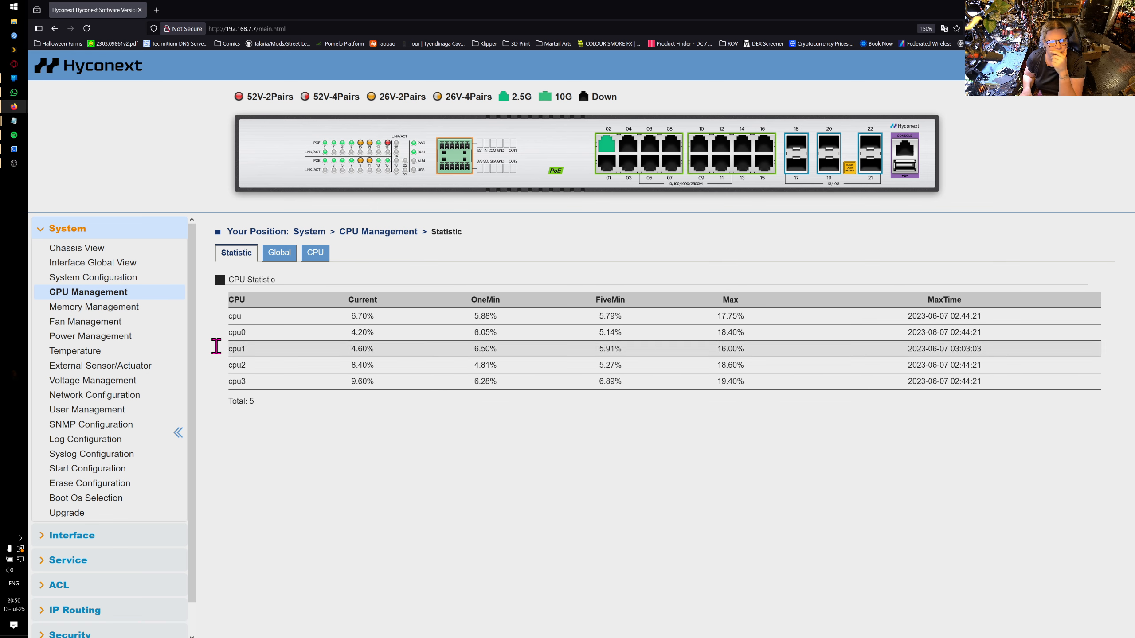
{"action": "left_click", "coordinate": [132, 309]}
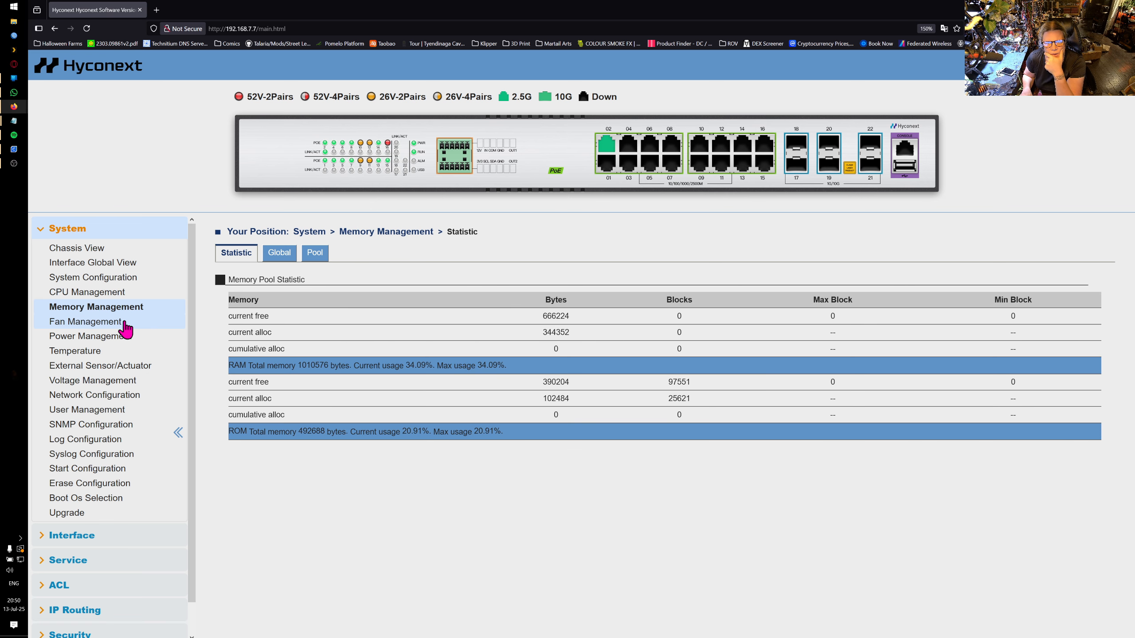
{"action": "left_click", "coordinate": [125, 322]}
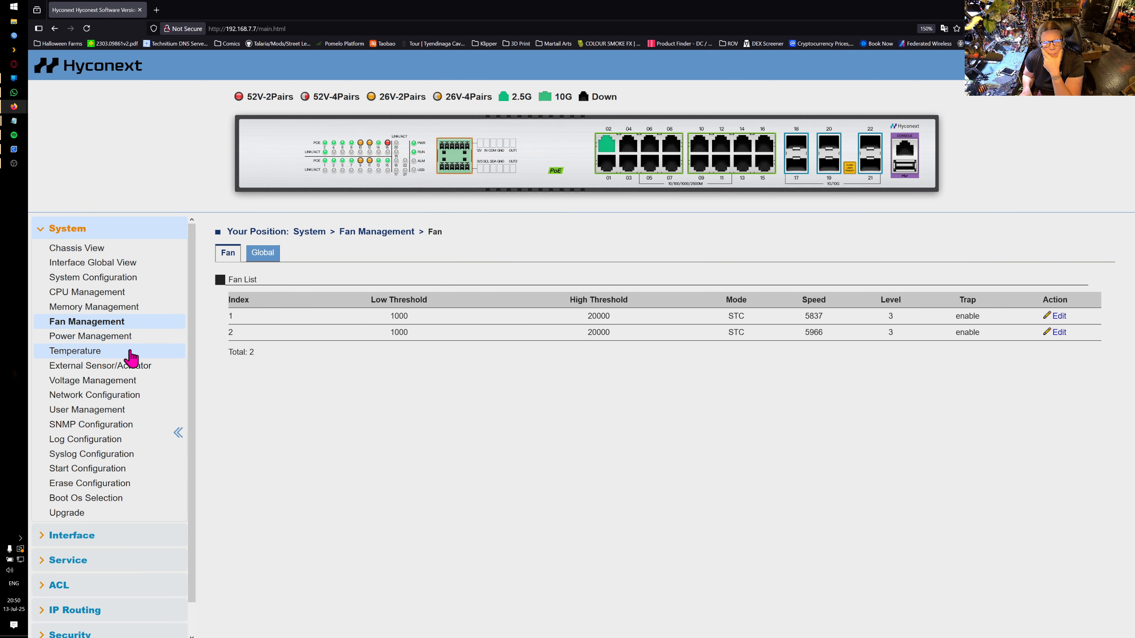
Step: Check the power, temperature, external sensor/actuator and voltage management pages
{"action": "left_click", "coordinate": [88, 336]}
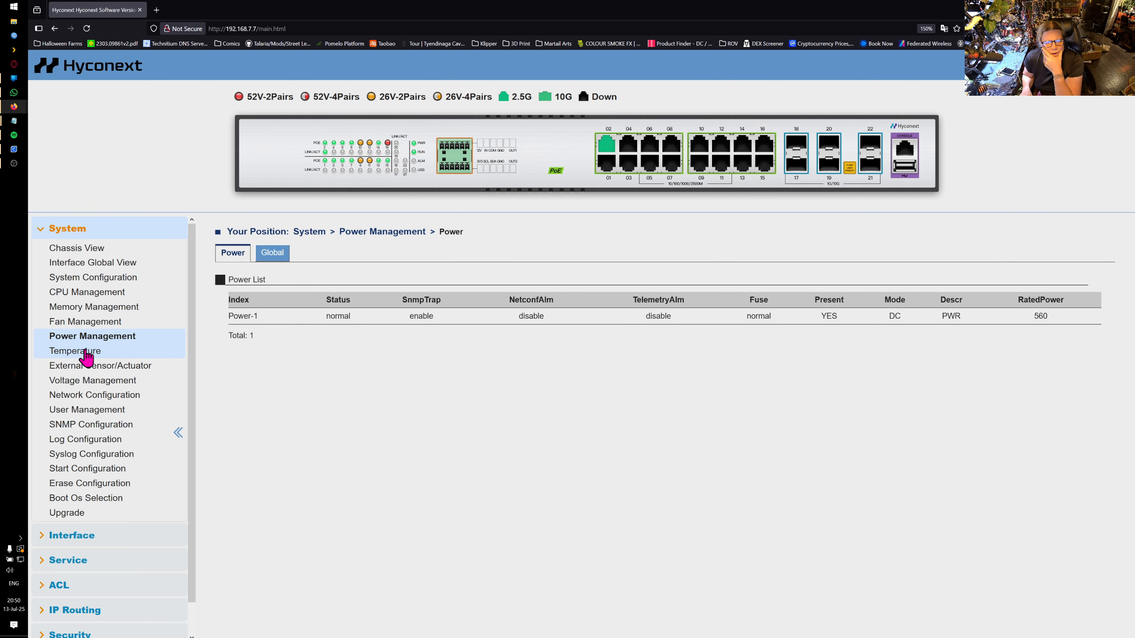
{"action": "left_click", "coordinate": [87, 355]}
{"action": "left_click", "coordinate": [91, 381]}
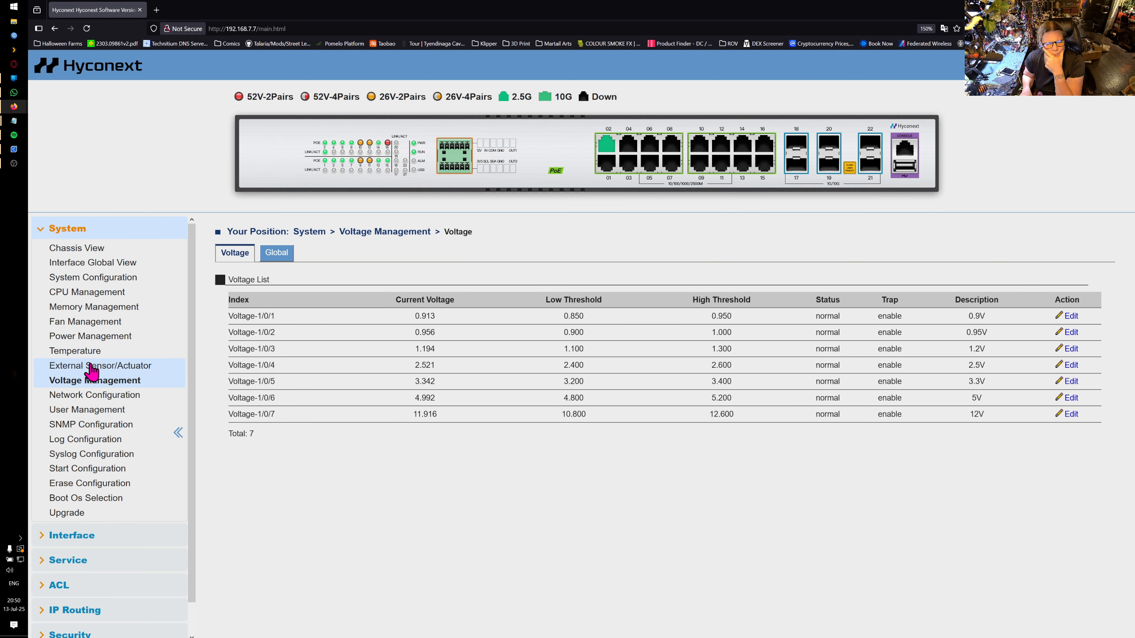
{"action": "left_click", "coordinate": [89, 366]}
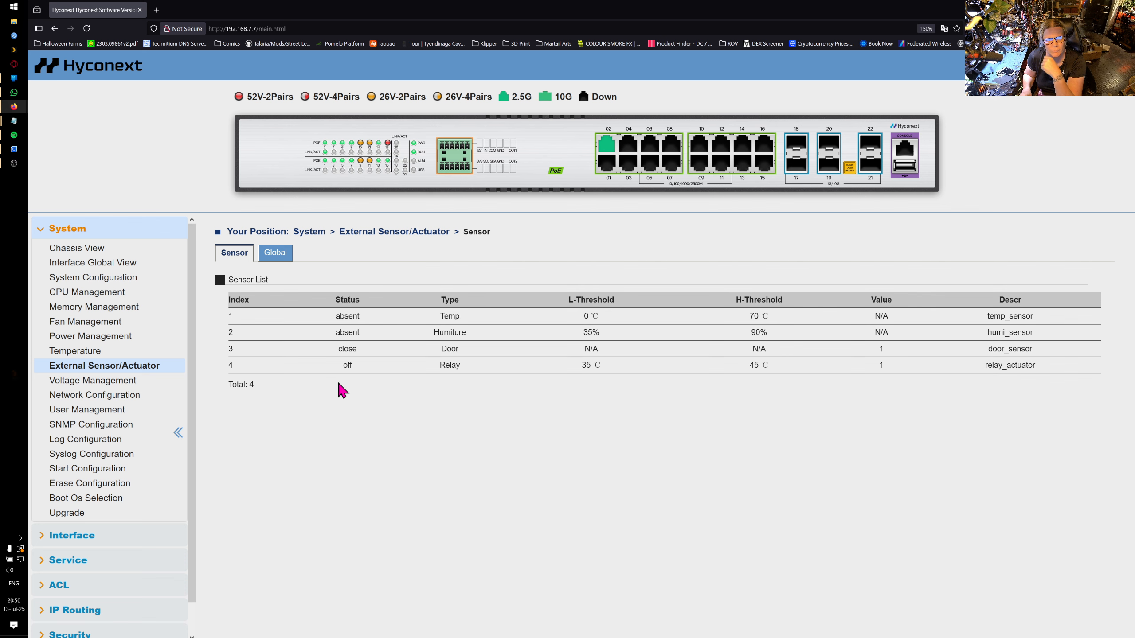
{"action": "left_click", "coordinate": [148, 383]}
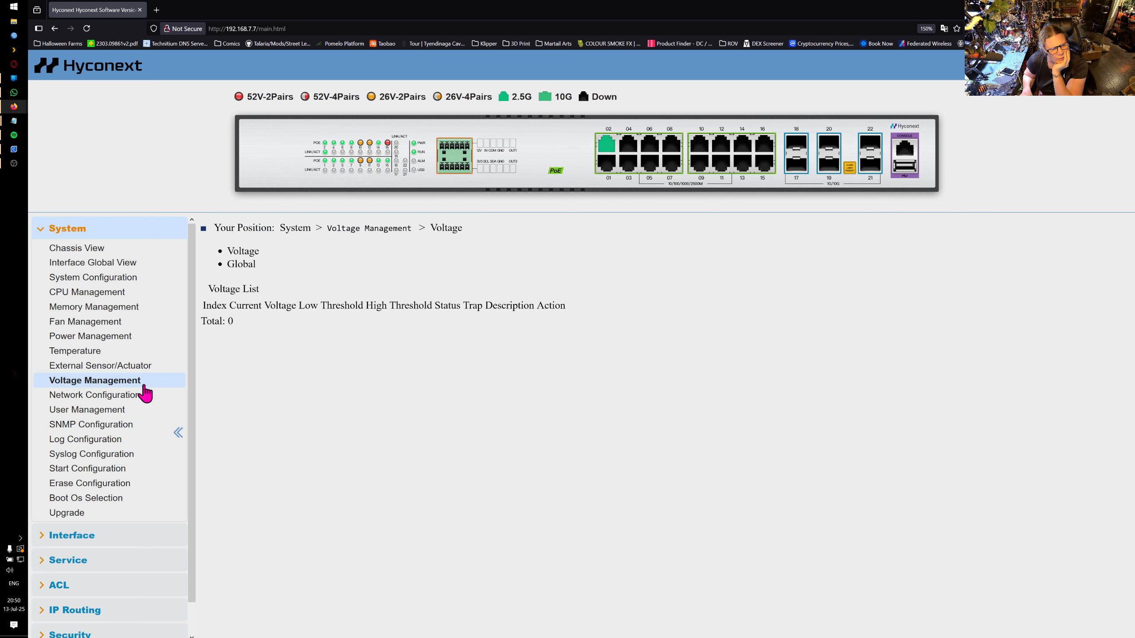
Step: Look through the network, user management, SNMP, log and syslog configuration pages
{"action": "left_click", "coordinate": [140, 399]}
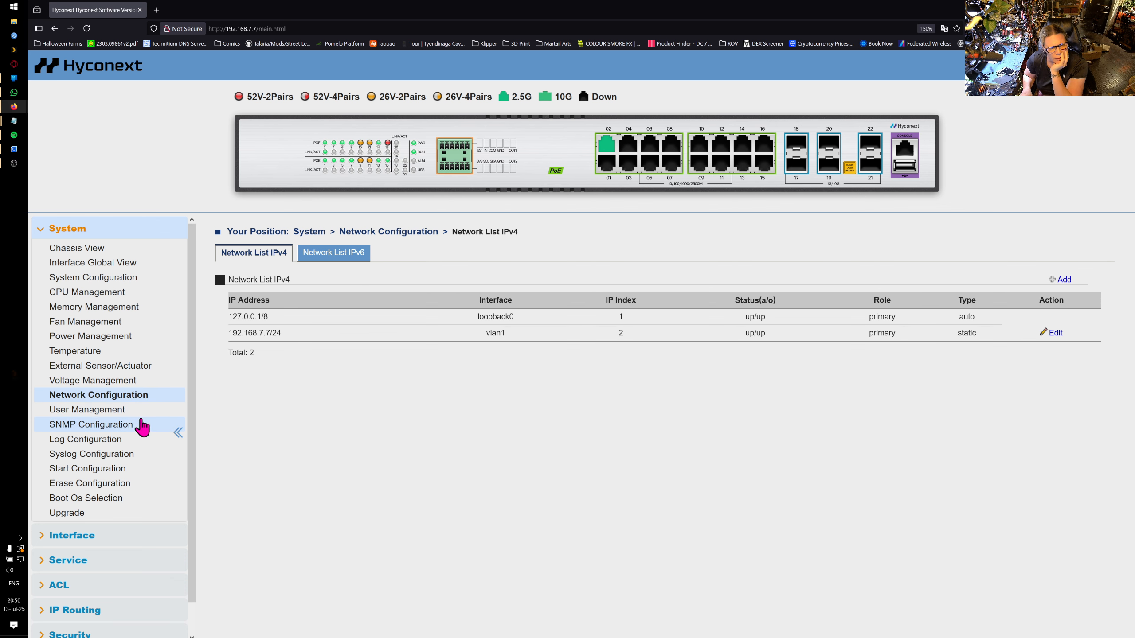
{"action": "left_click", "coordinate": [136, 410]}
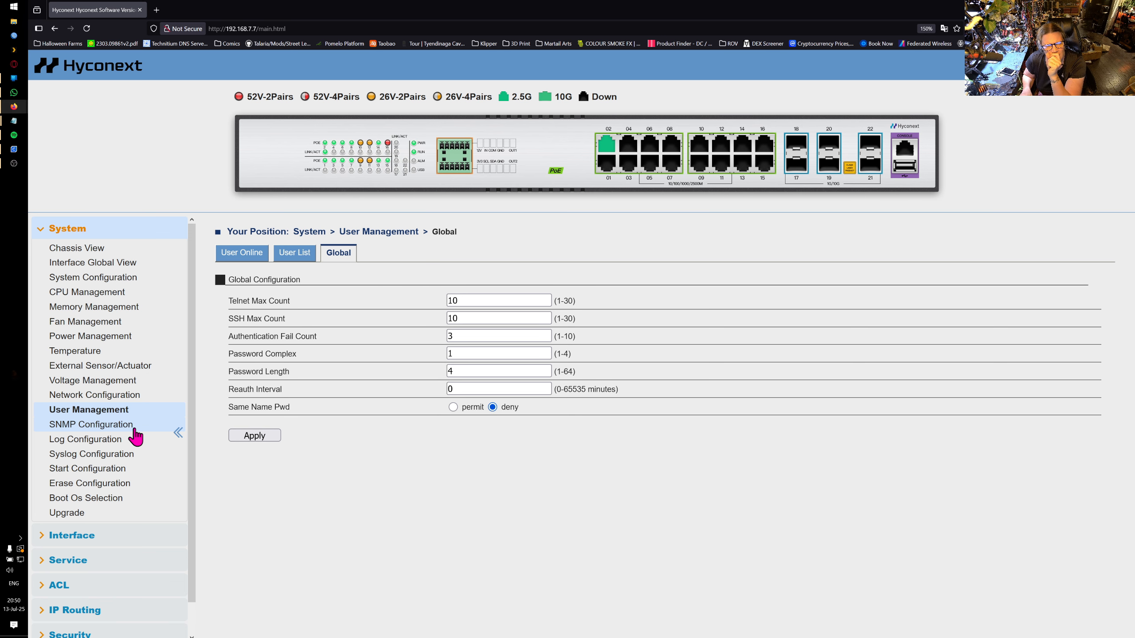
{"action": "left_click", "coordinate": [134, 429]}
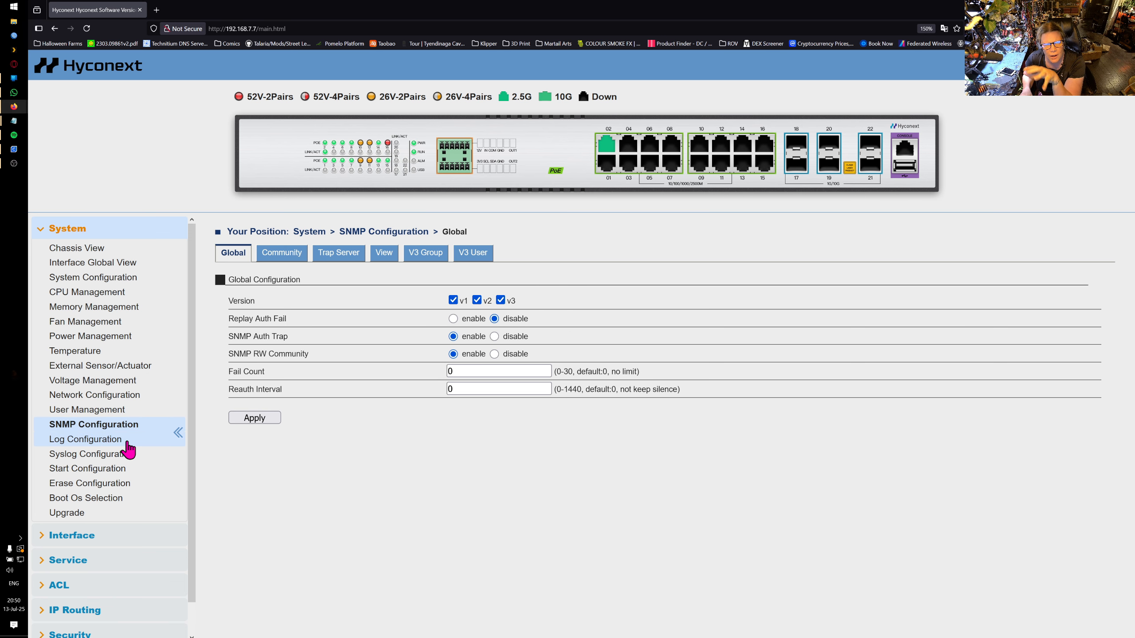
{"action": "left_click", "coordinate": [127, 443]}
{"action": "left_click", "coordinate": [128, 455]}
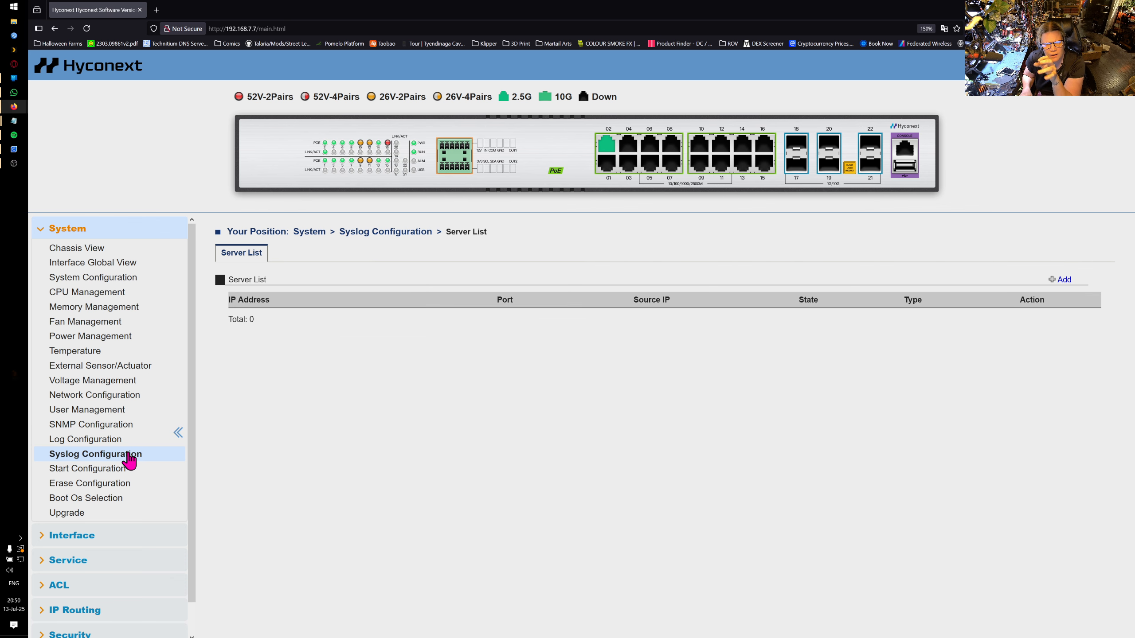
Step: Look through the start configuration, erase configuration and boot OS selection pages
{"action": "left_click", "coordinate": [129, 474]}
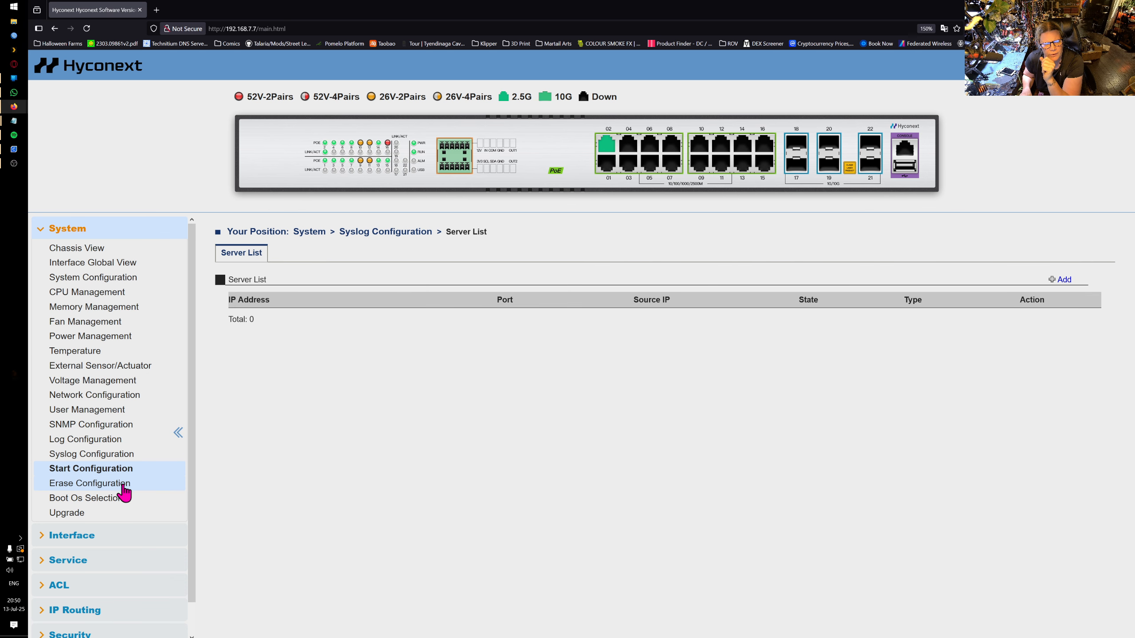
{"action": "left_click", "coordinate": [123, 486]}
{"action": "left_click", "coordinate": [124, 496]}
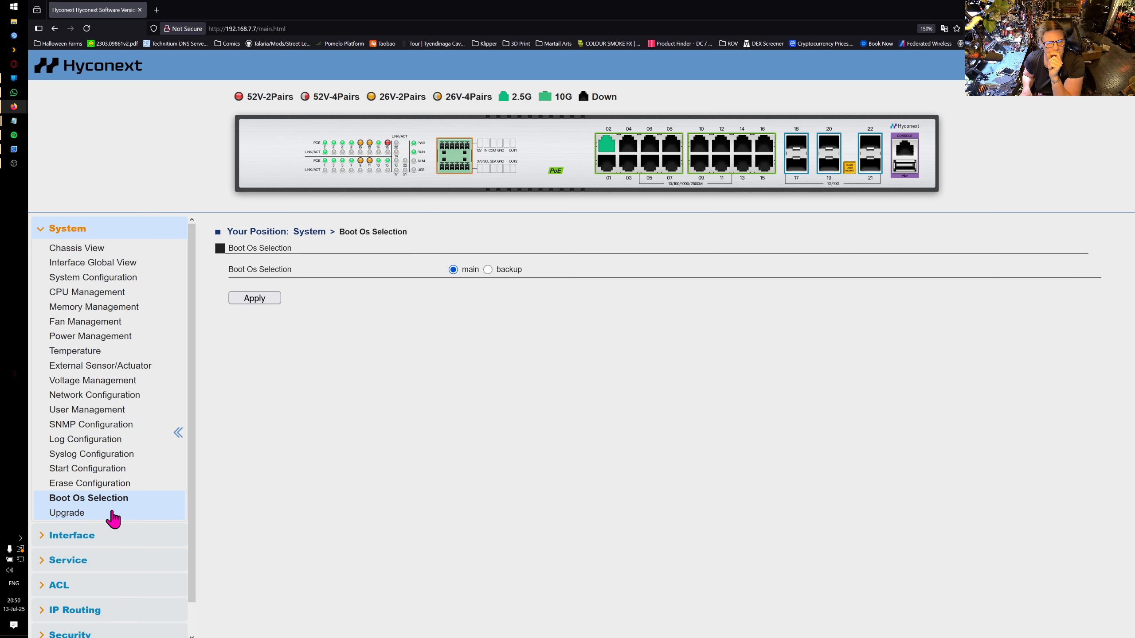
Step: Show the Ethernet interface status list and read through all 2.5G and 10G ports
{"action": "left_click", "coordinate": [51, 228]}
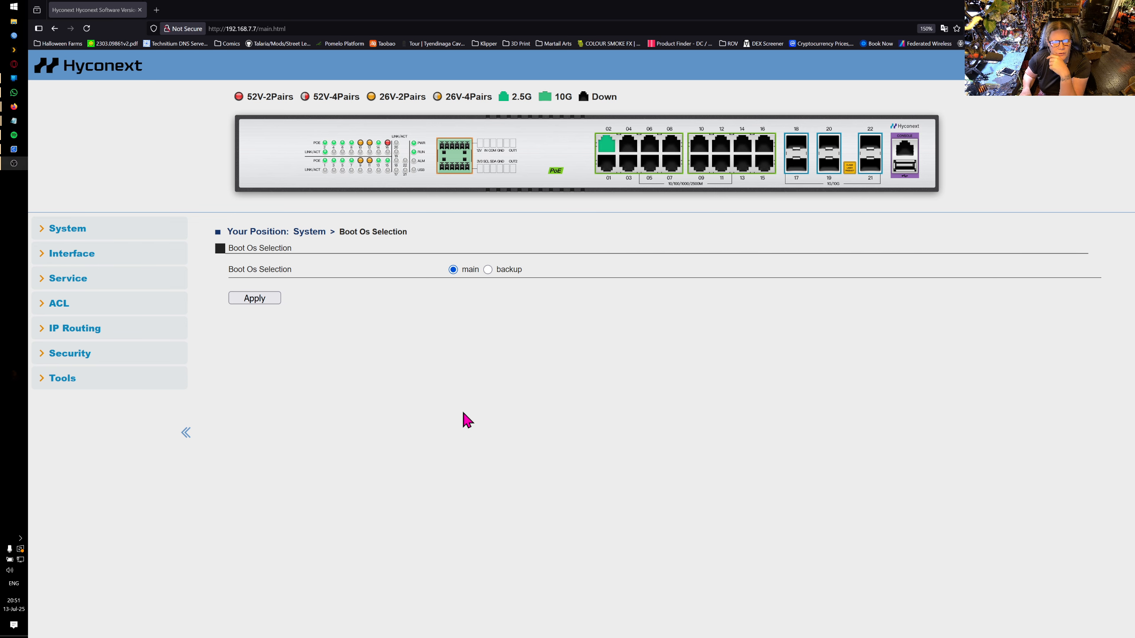
{"action": "left_click", "coordinate": [53, 255]}
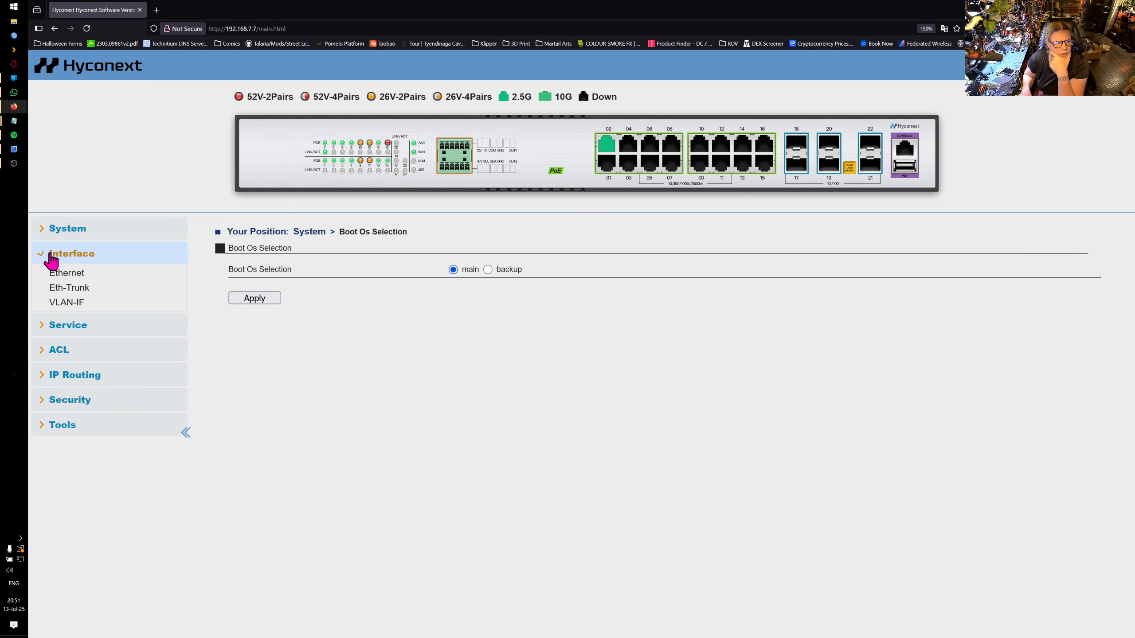
{"action": "left_click", "coordinate": [88, 278]}
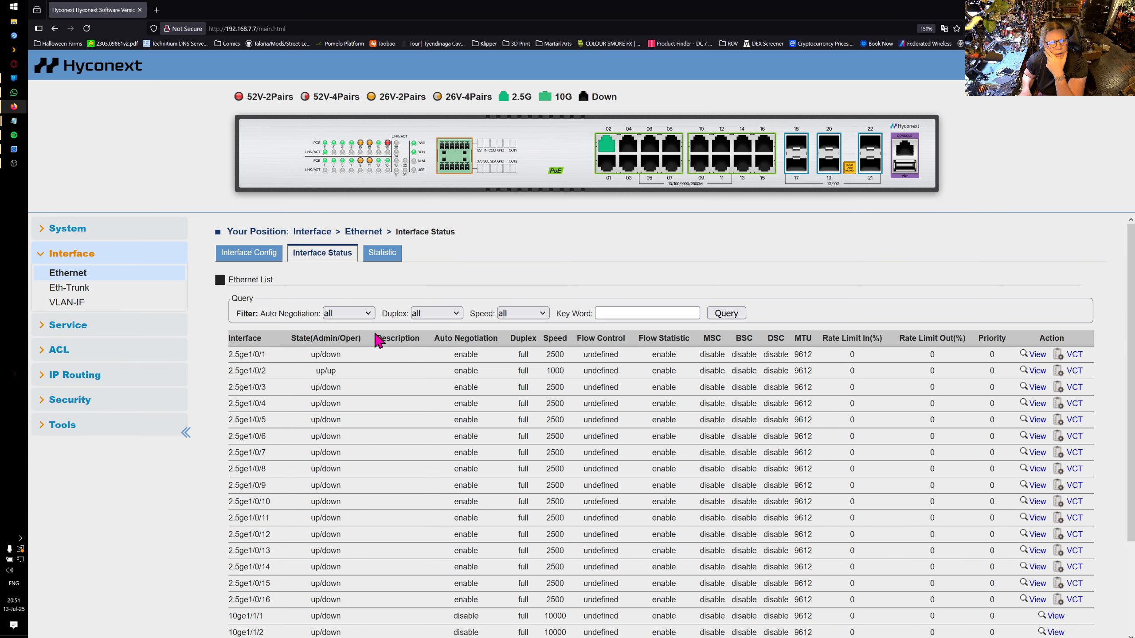
{"action": "scroll", "coordinate": [648, 433], "scroll_direction": "down", "scroll_amount": 3}
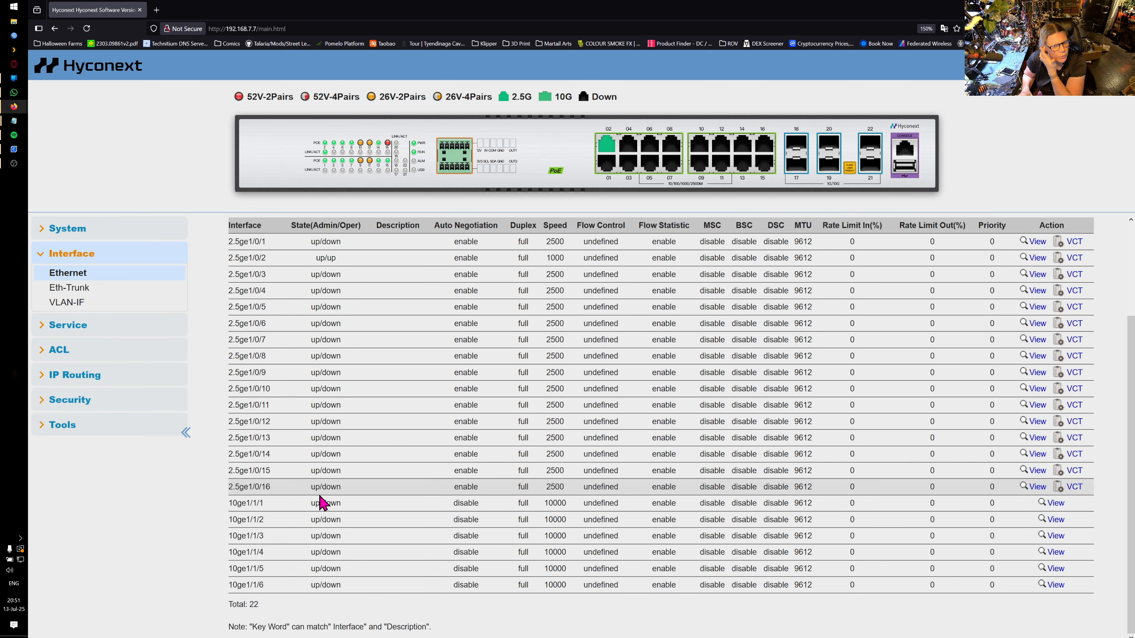
{"action": "scroll", "coordinate": [419, 503], "scroll_direction": "up", "scroll_amount": 2}
{"action": "scroll", "coordinate": [420, 503], "scroll_direction": "up", "scroll_amount": 1}
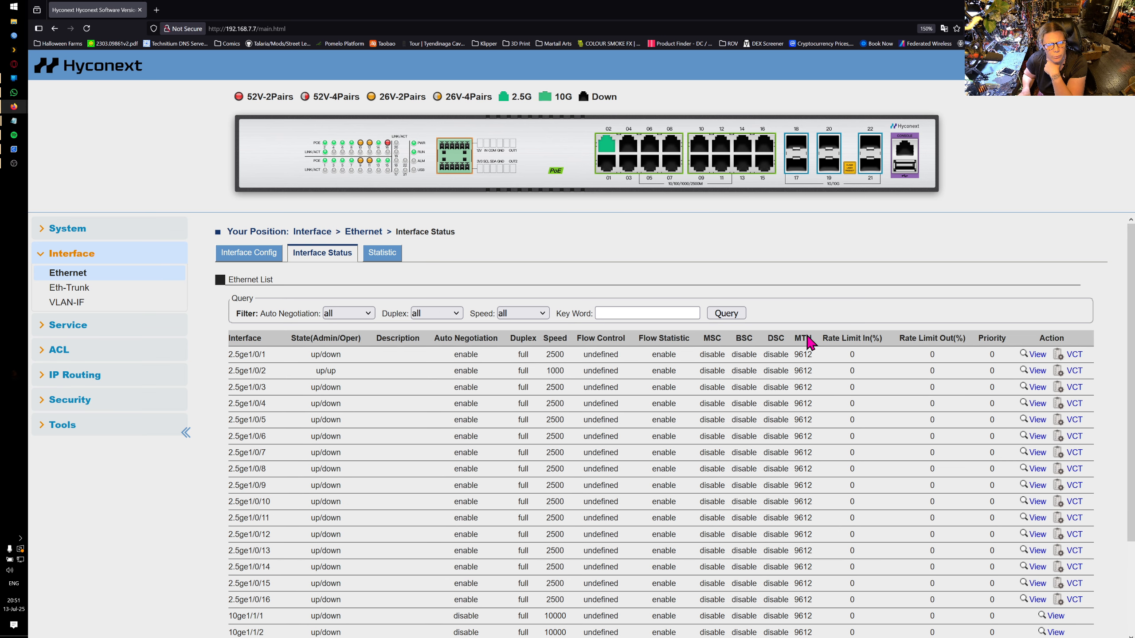
Step: Examine the Ethernet interface configuration options for all ports
{"action": "left_click", "coordinate": [250, 258]}
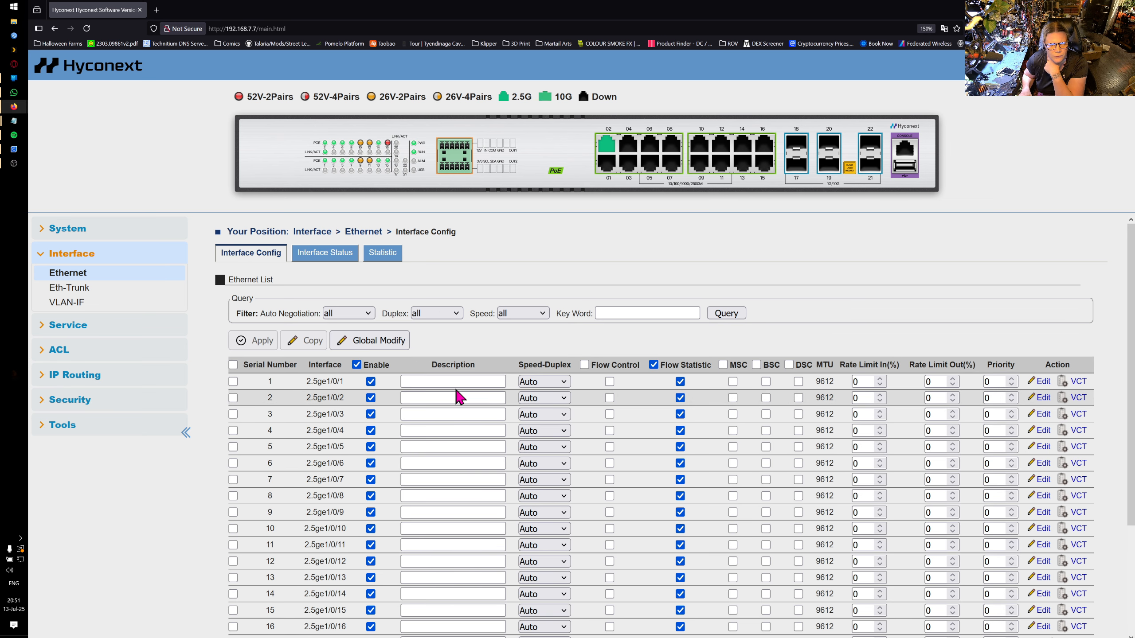
{"action": "scroll", "coordinate": [455, 387], "scroll_direction": "down", "scroll_amount": 3}
{"action": "scroll", "coordinate": [455, 384], "scroll_direction": "up", "scroll_amount": 3}
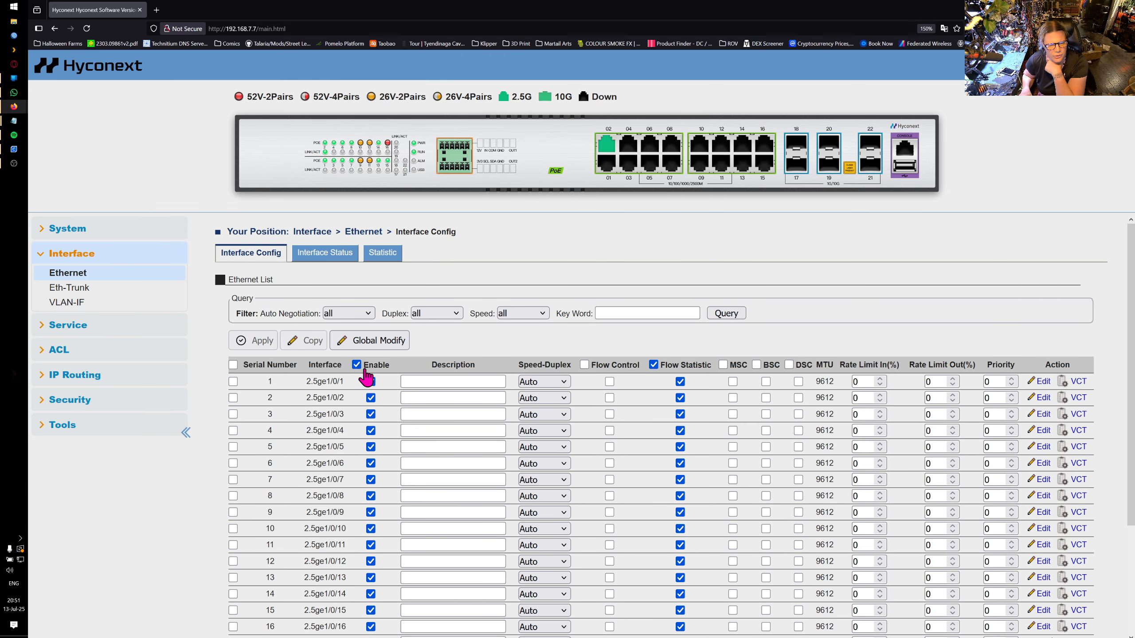
Step: Examine the Ethernet packet statistics for every port
{"action": "left_click", "coordinate": [325, 264]}
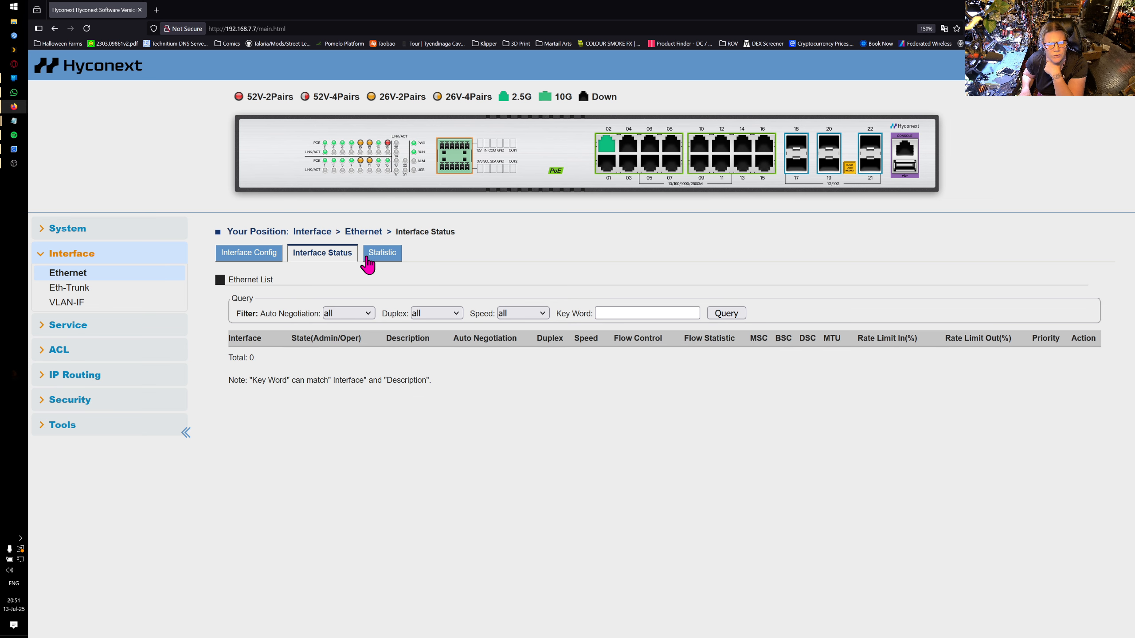
{"action": "left_click", "coordinate": [378, 257]}
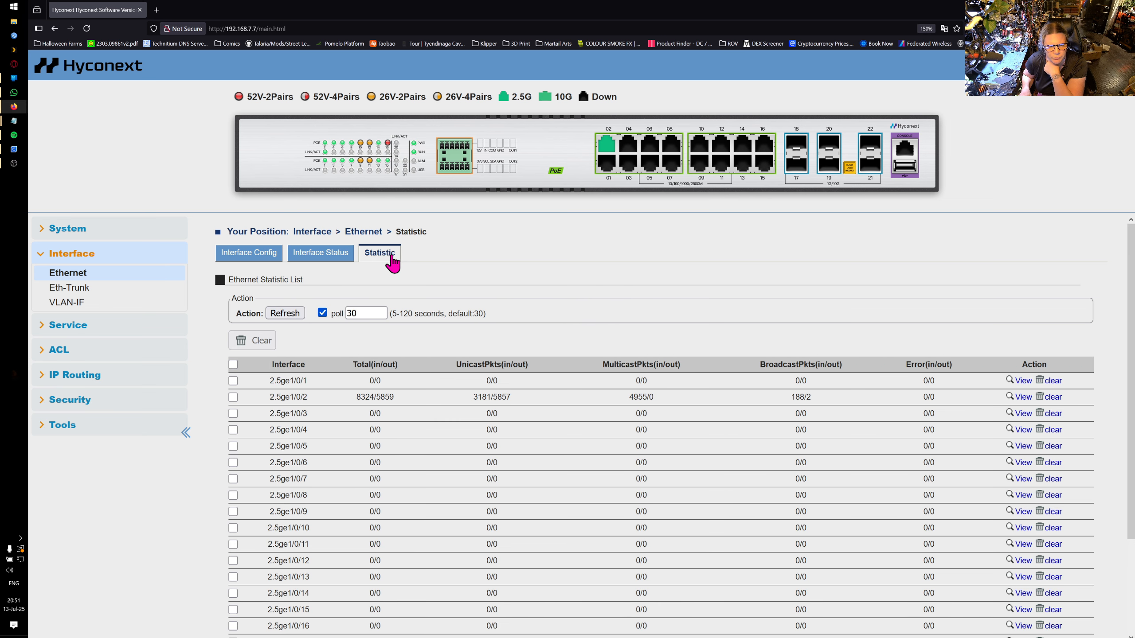
{"action": "scroll", "coordinate": [540, 450], "scroll_direction": "down", "scroll_amount": 3}
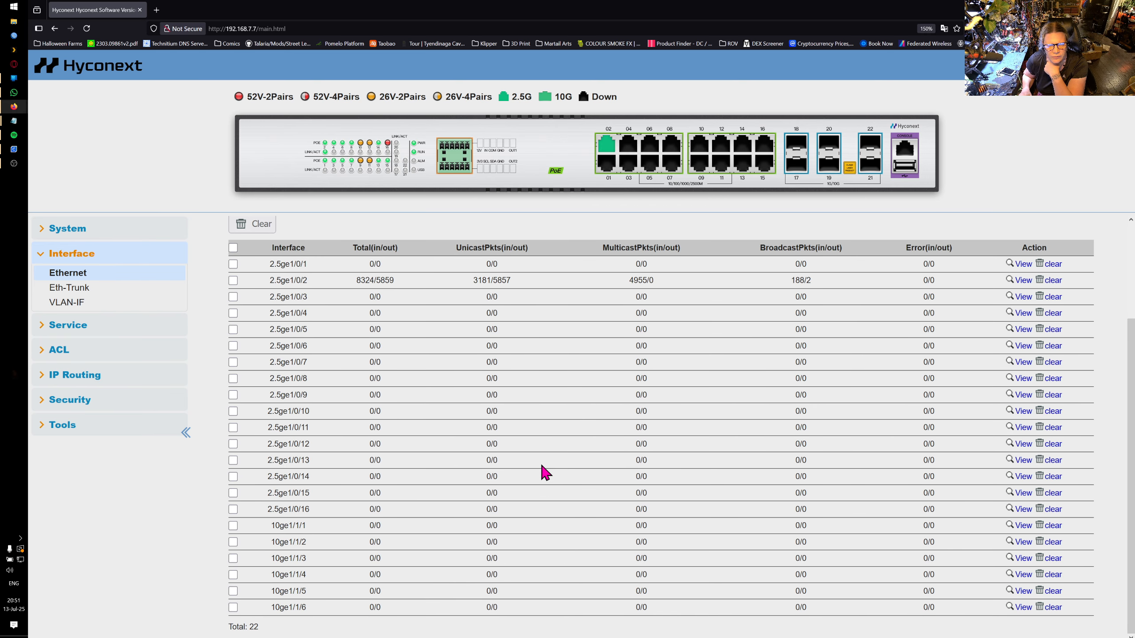
{"action": "scroll", "coordinate": [541, 445], "scroll_direction": "up", "scroll_amount": 3}
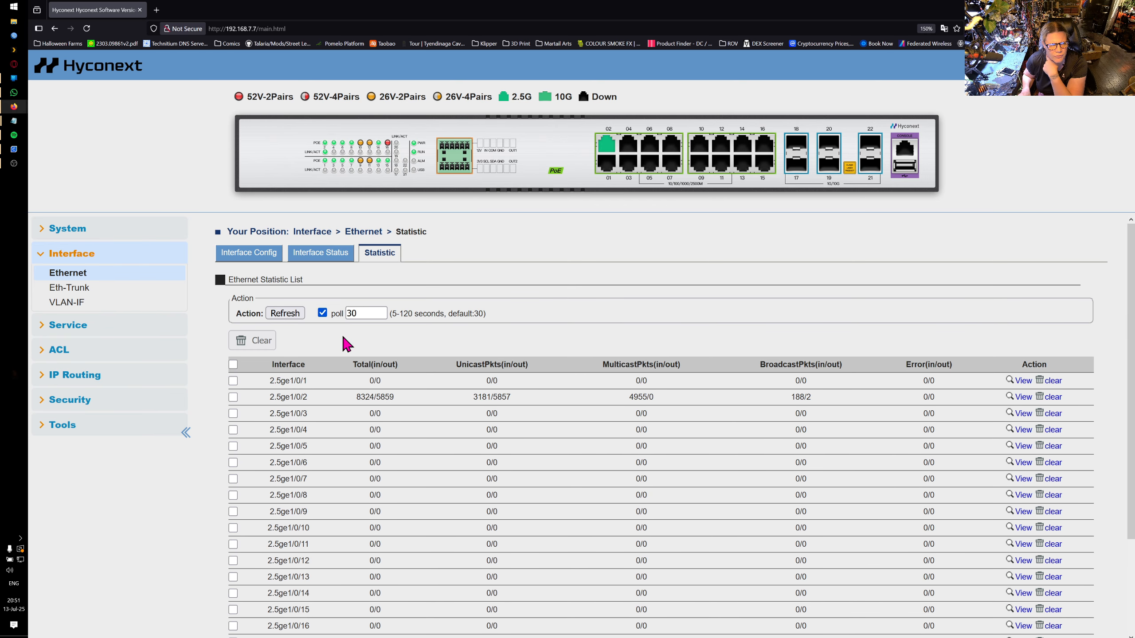
Step: Review the PoE service's global configuration and its per-interface mode settings
{"action": "left_click", "coordinate": [67, 256]}
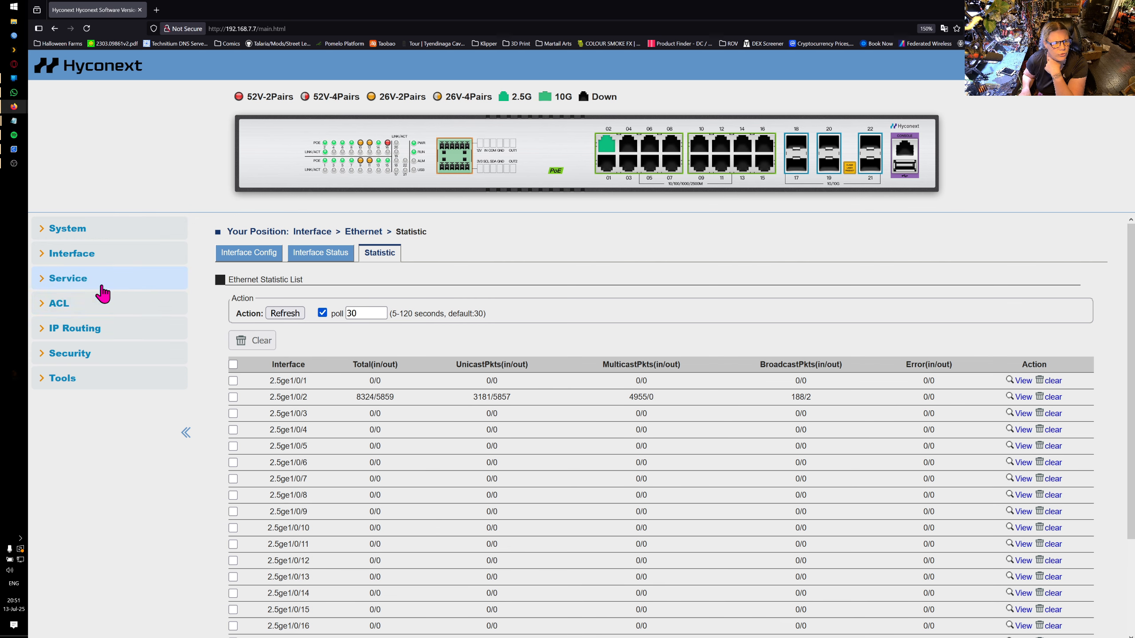
{"action": "left_click", "coordinate": [101, 285]}
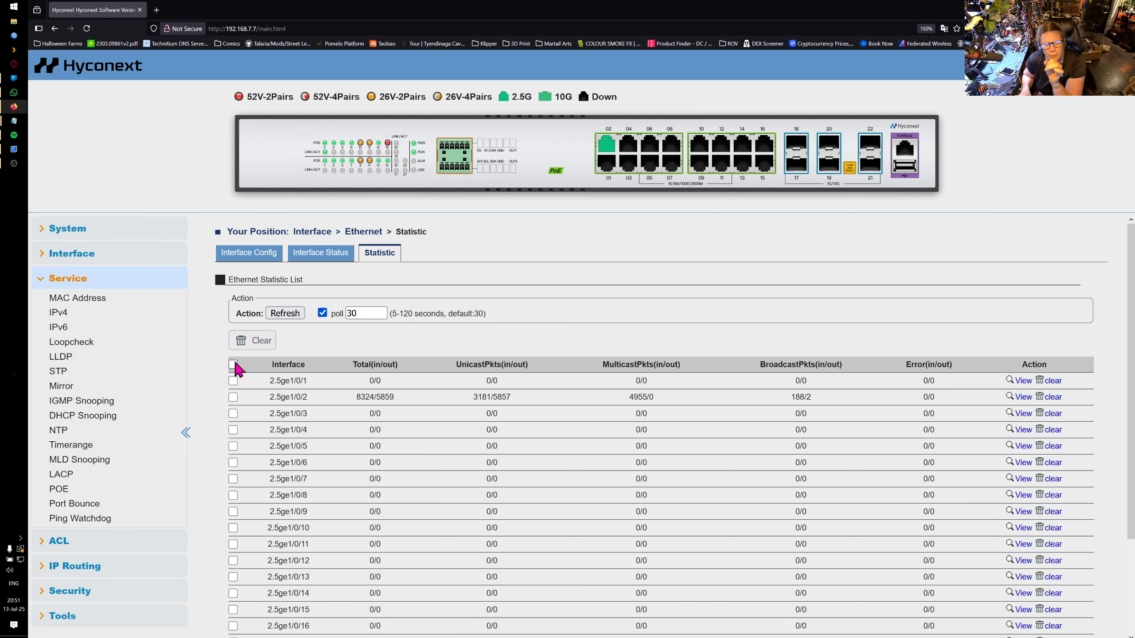
{"action": "left_click", "coordinate": [78, 491]}
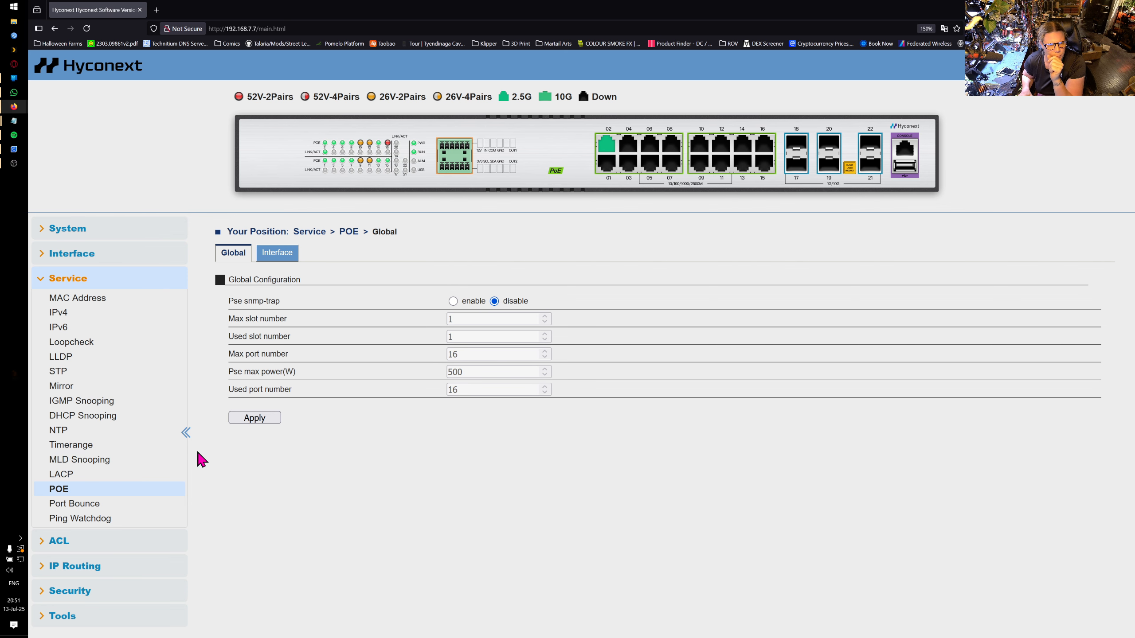
{"action": "left_click", "coordinate": [282, 254]}
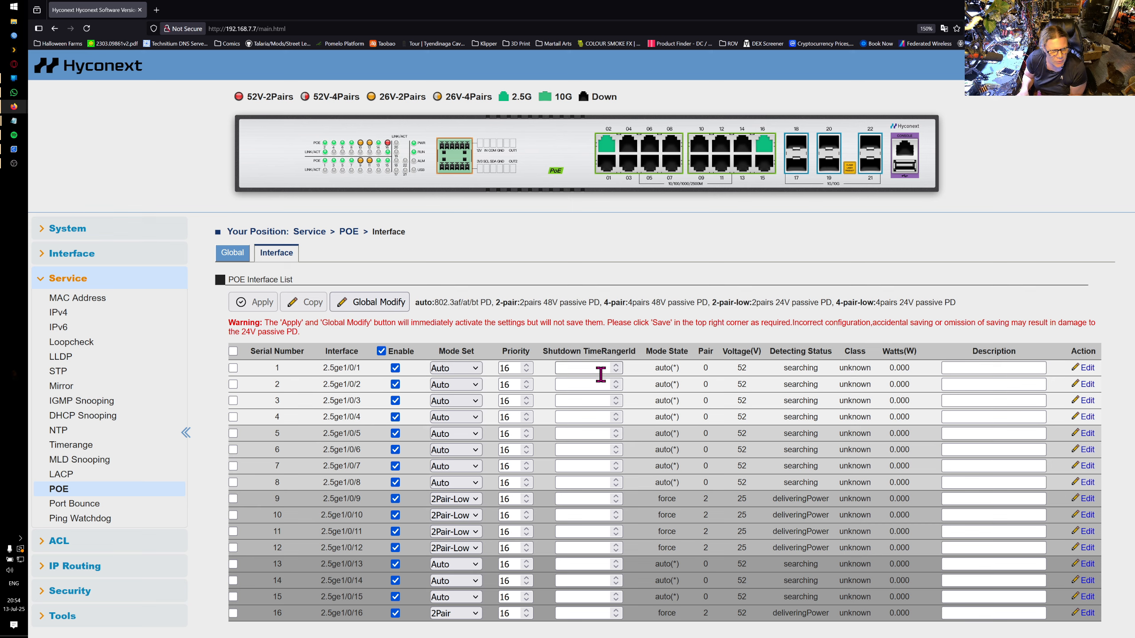
Step: Review the Port Bounce and Ping Watchdog pages and the global STP and LLDP service settings
{"action": "left_click", "coordinate": [97, 509]}
{"action": "left_click", "coordinate": [98, 518]}
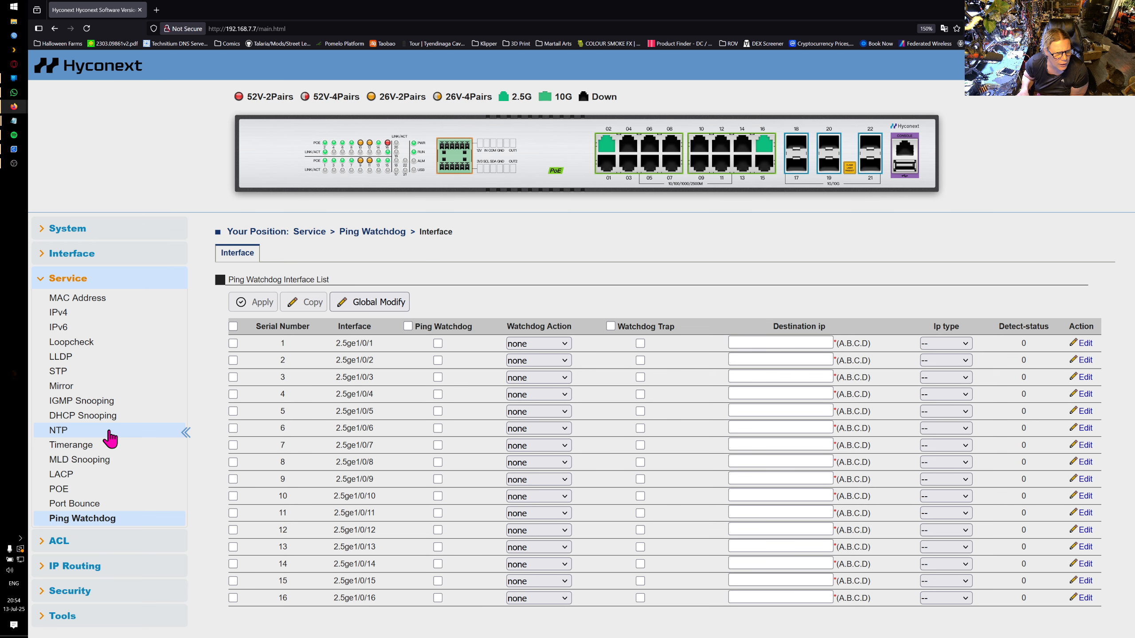
{"action": "left_click", "coordinate": [93, 375]}
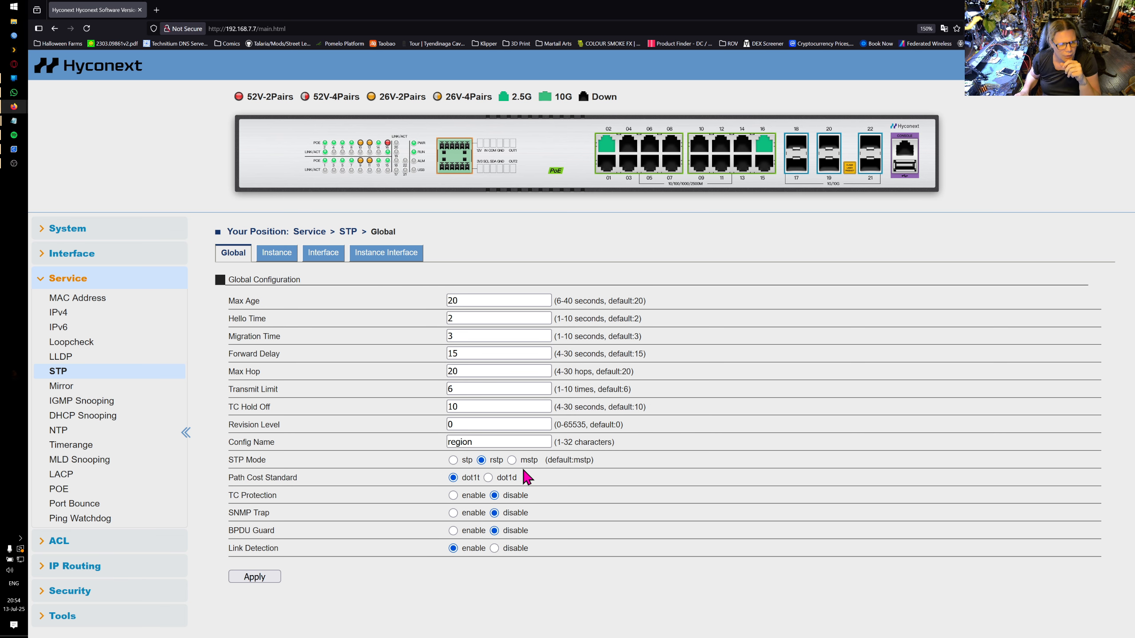
{"action": "left_click", "coordinate": [89, 358]}
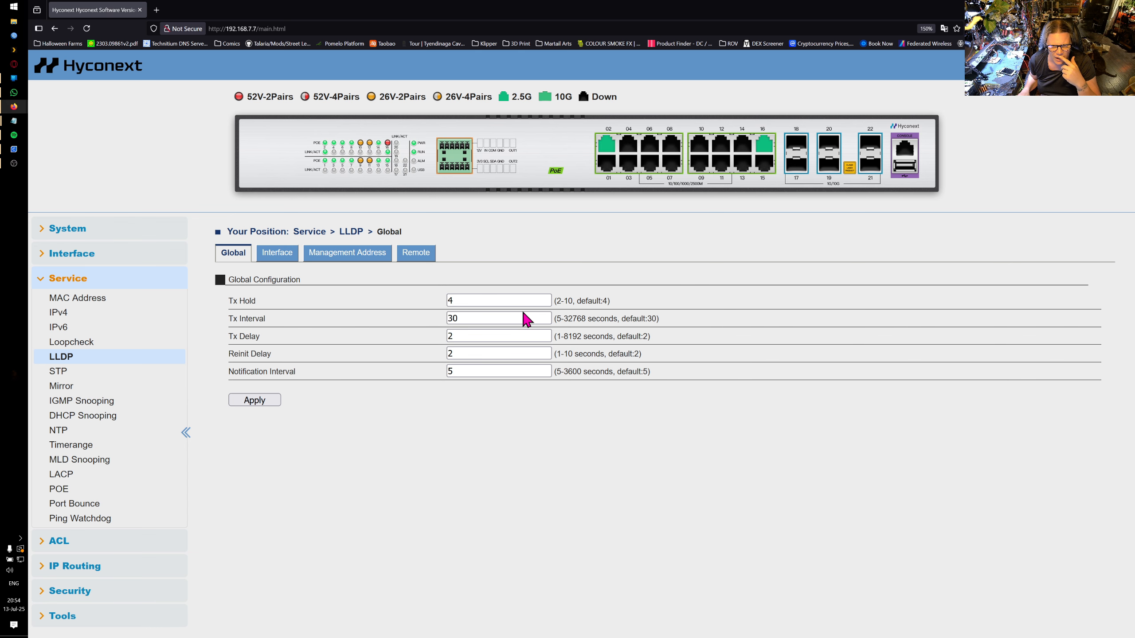
Step: Review the LLDP per-interface list with its admin state options, the management address and remote pages, and the global port settings
{"action": "left_click", "coordinate": [277, 254]}
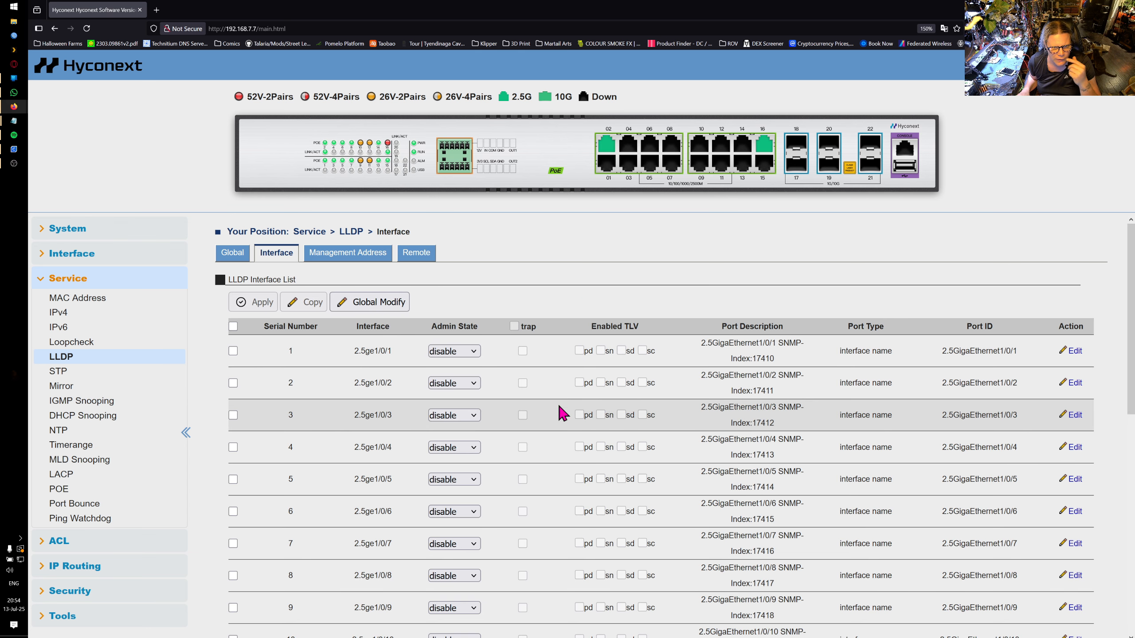
{"action": "left_click", "coordinate": [474, 352]}
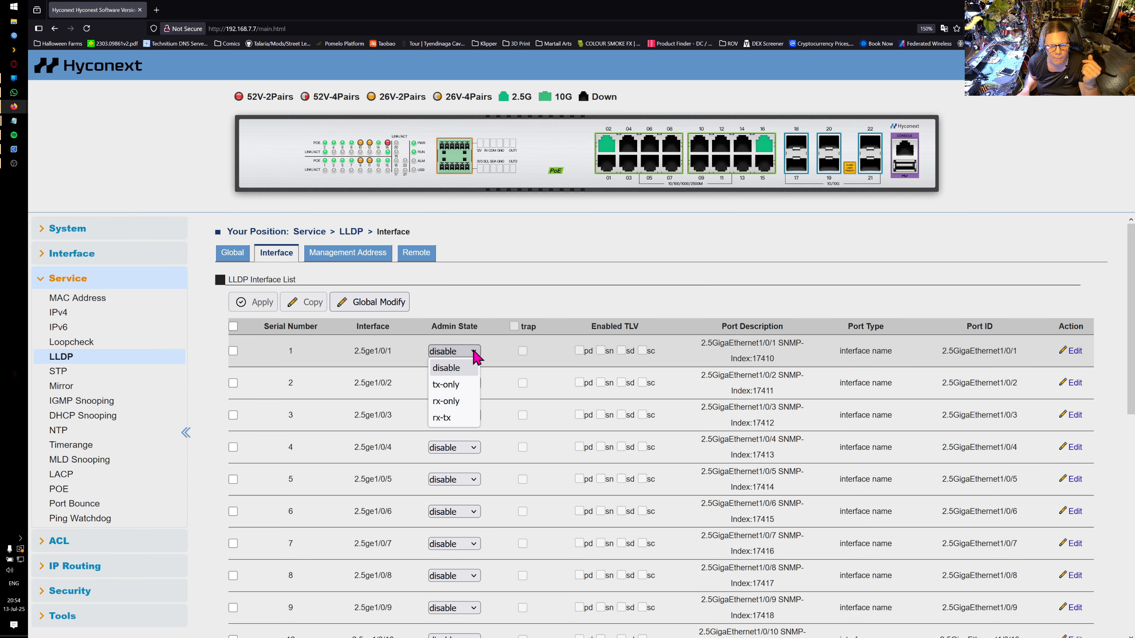
{"action": "left_click", "coordinate": [474, 362]}
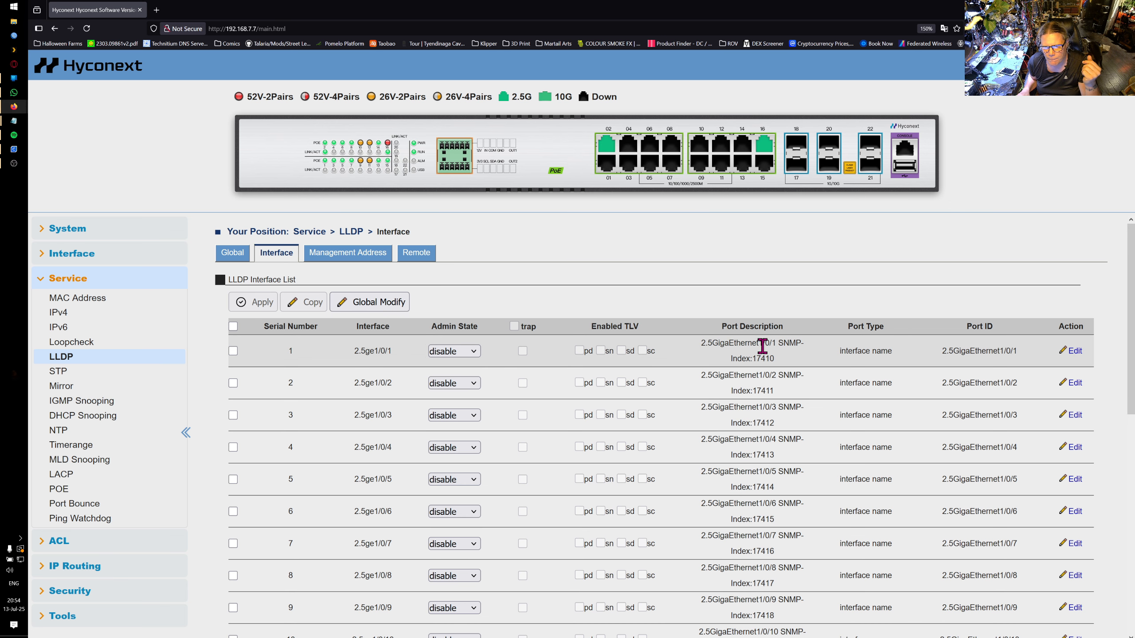
{"action": "left_click", "coordinate": [347, 263]}
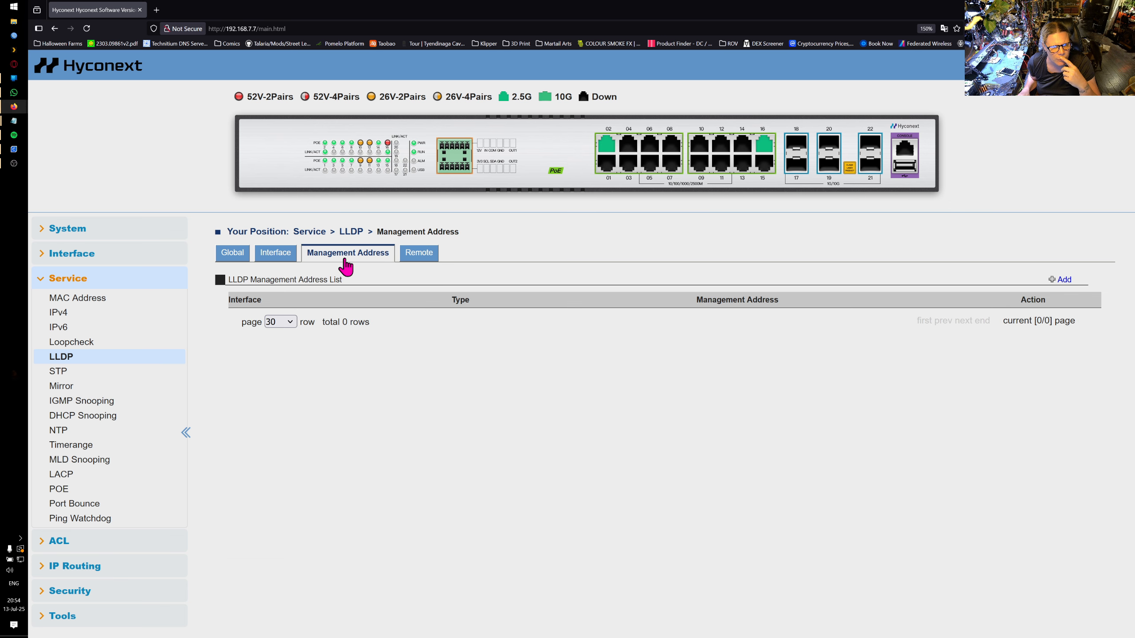
{"action": "left_click", "coordinate": [417, 259]}
{"action": "left_click", "coordinate": [274, 264]}
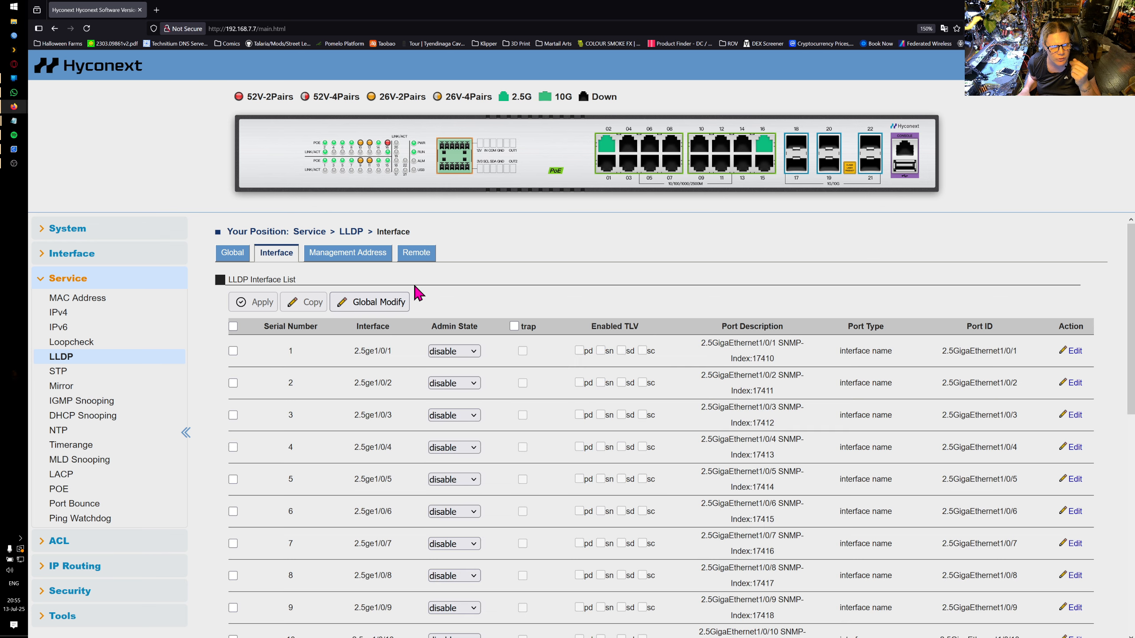
{"action": "left_click", "coordinate": [372, 306]}
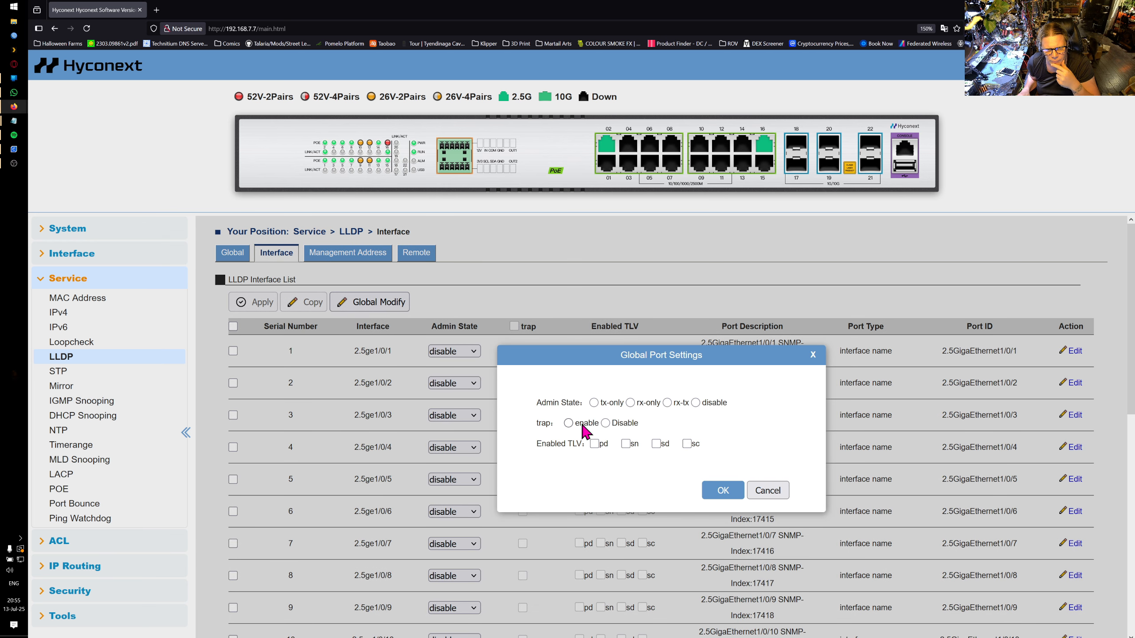
{"action": "left_click", "coordinate": [768, 490]}
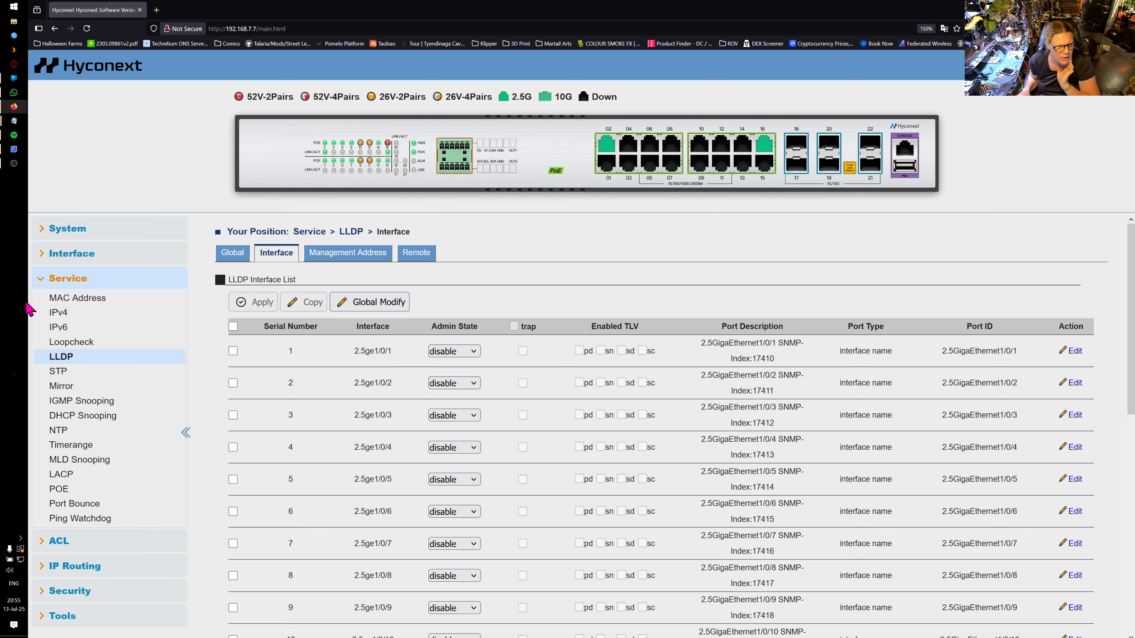
Step: Review the ACL summary, list, rule and action pages
{"action": "left_click", "coordinate": [56, 279]}
{"action": "left_click", "coordinate": [67, 309]}
{"action": "left_click", "coordinate": [127, 324]}
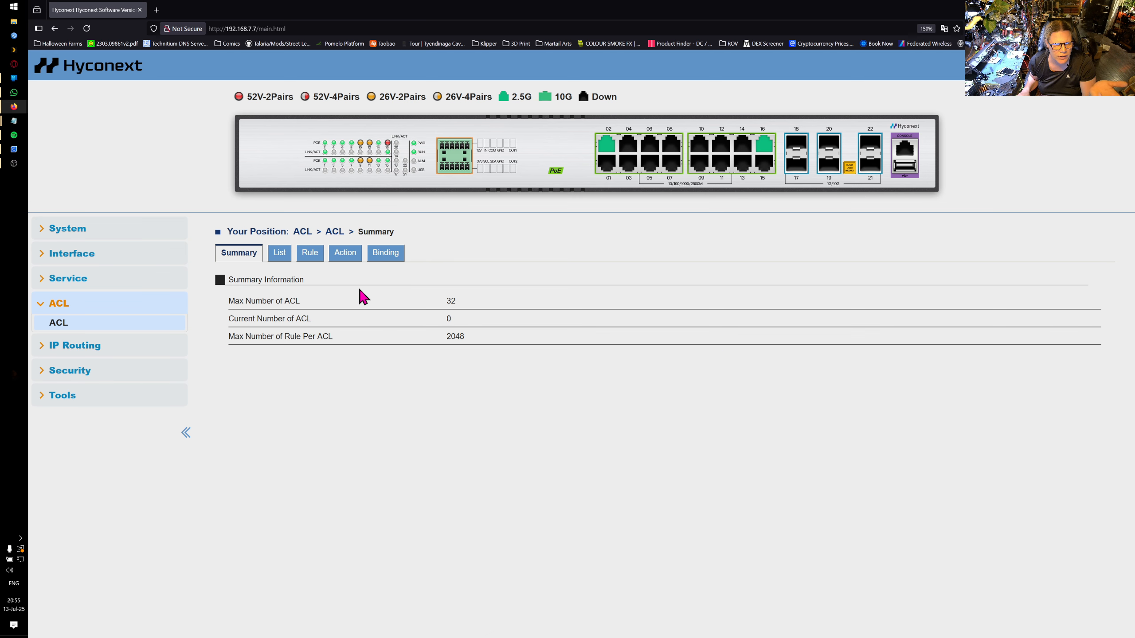
{"action": "left_click", "coordinate": [280, 254]}
{"action": "left_click", "coordinate": [309, 259]}
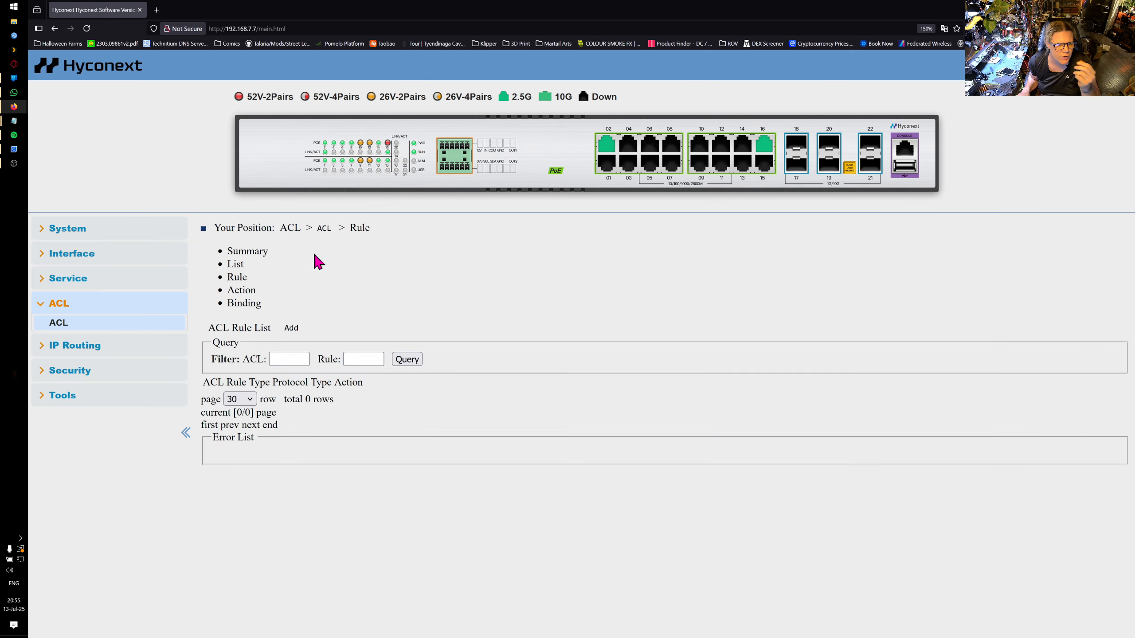
{"action": "left_click", "coordinate": [342, 259]}
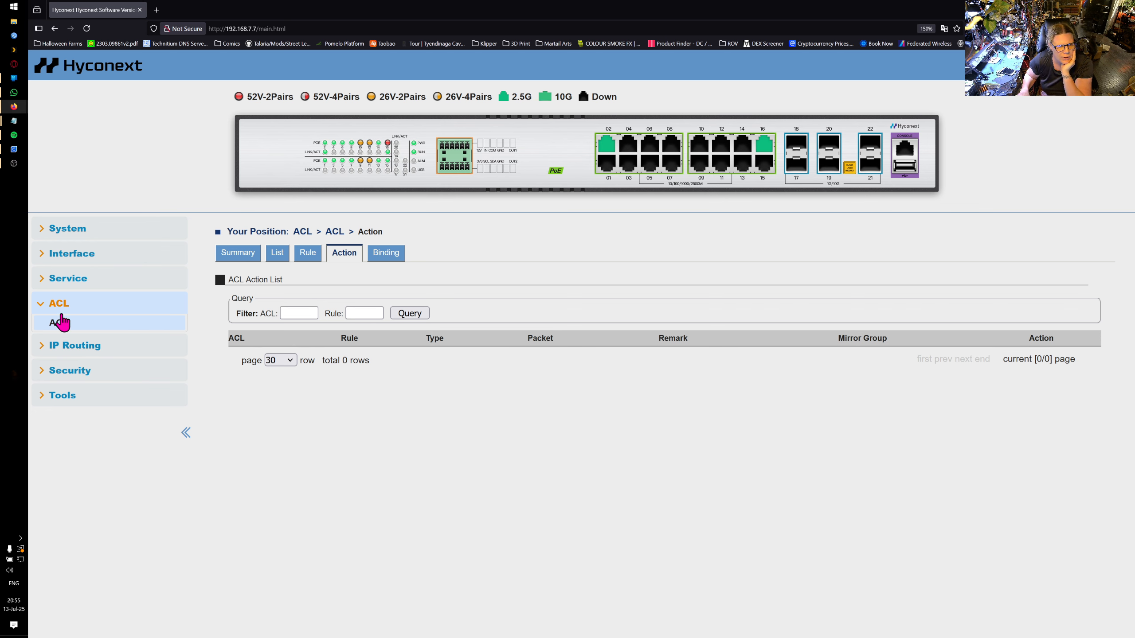
{"action": "left_click", "coordinate": [46, 308]}
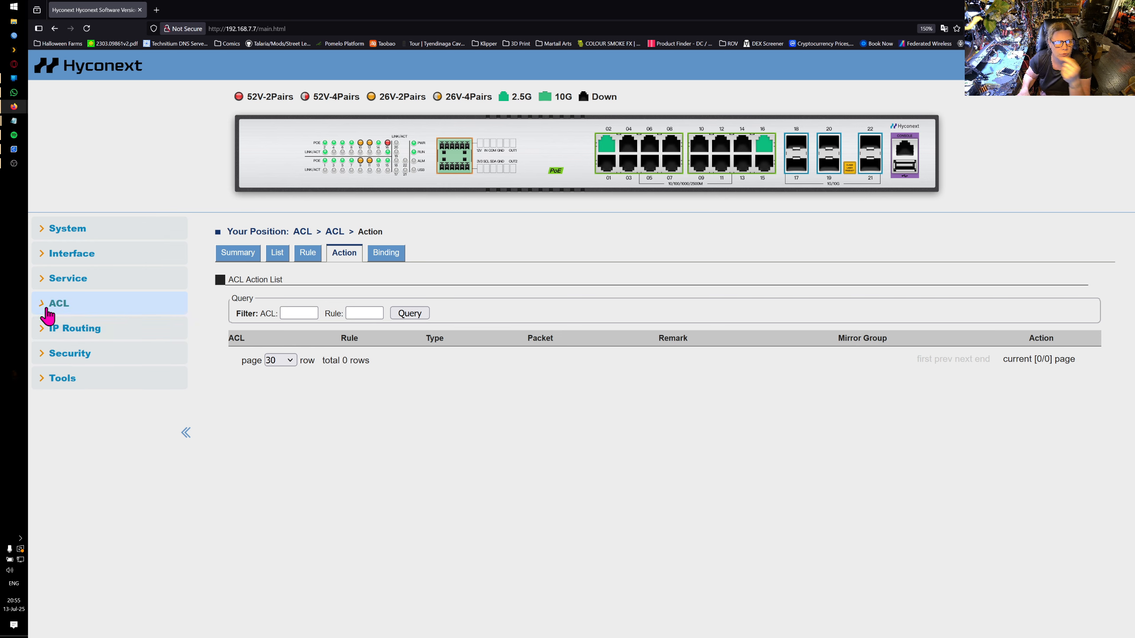
Step: Review the IPv4 route table, the IPv4 route summary and the form for adding a static route
{"action": "left_click", "coordinate": [75, 329]}
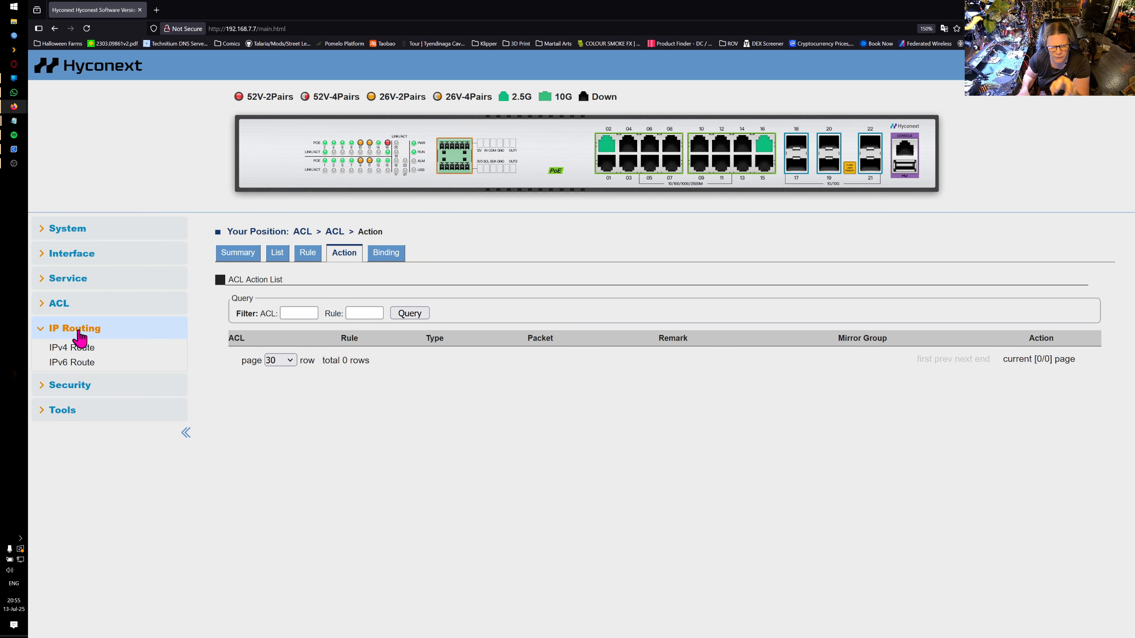
{"action": "left_click", "coordinate": [109, 351]}
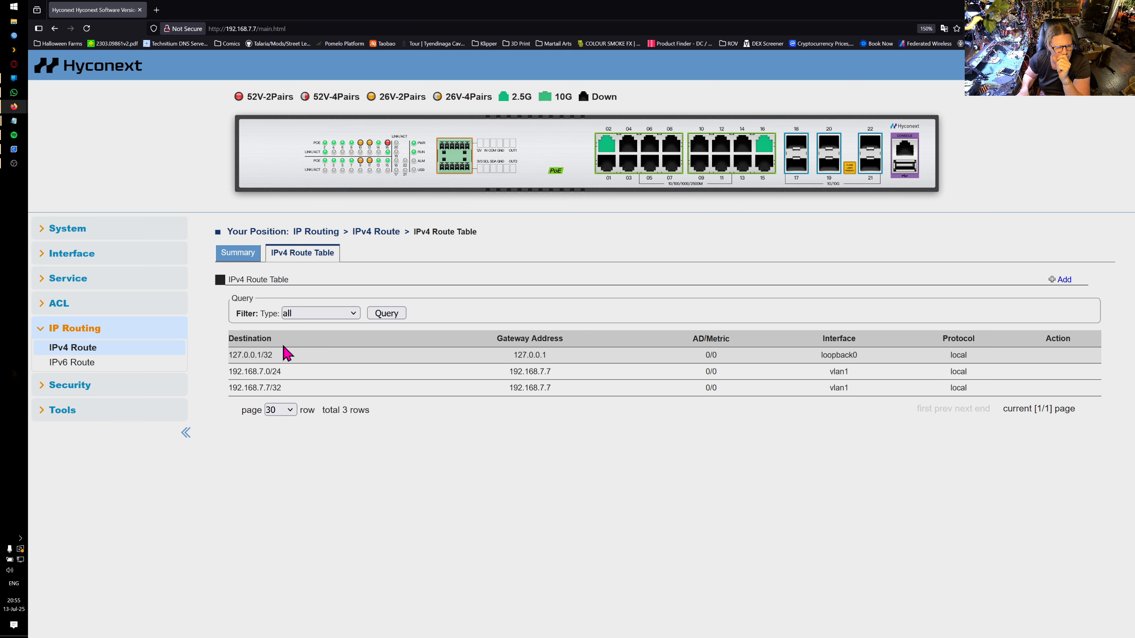
{"action": "left_click", "coordinate": [246, 258]}
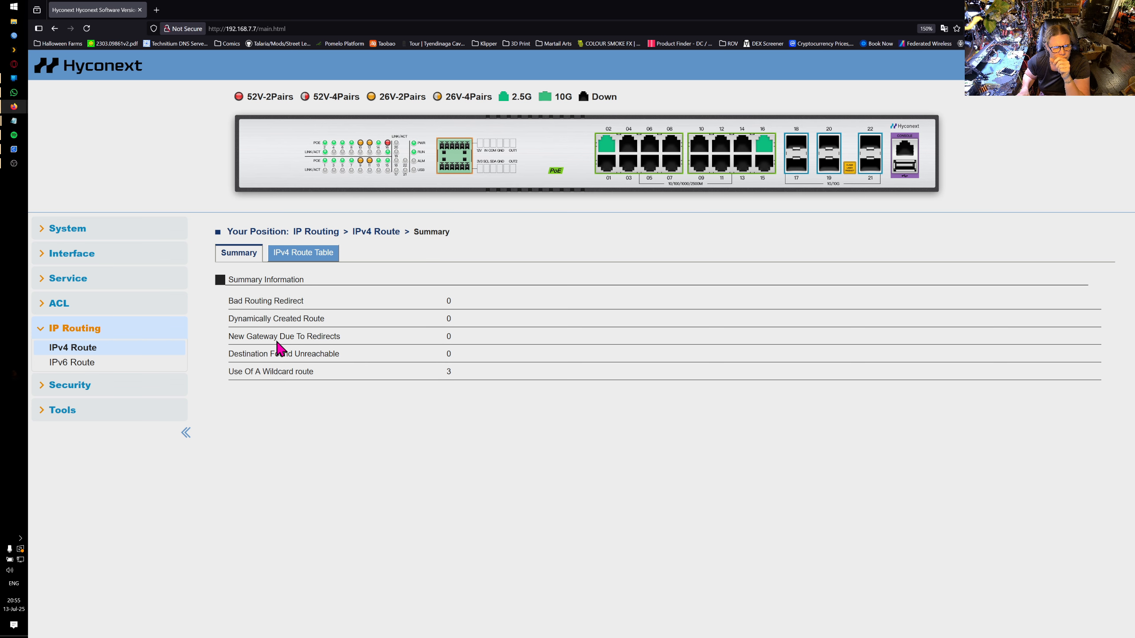
{"action": "left_click_drag", "start_coordinate": [437, 323], "coordinate": [205, 323]}
{"action": "left_click", "coordinate": [310, 253]}
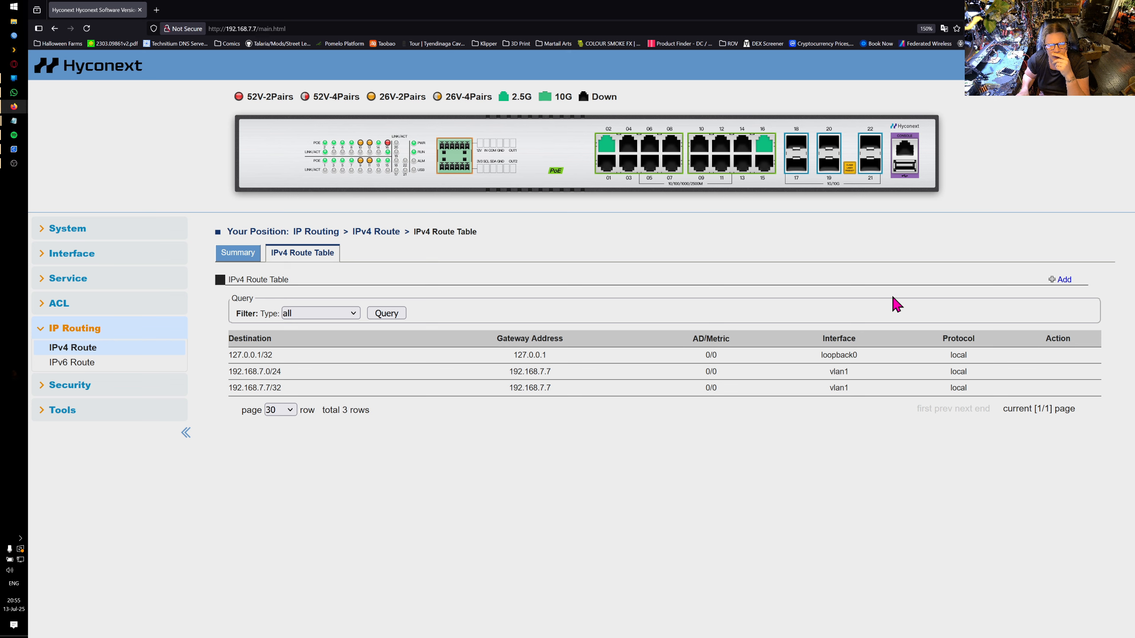
{"action": "left_click", "coordinate": [1063, 279]}
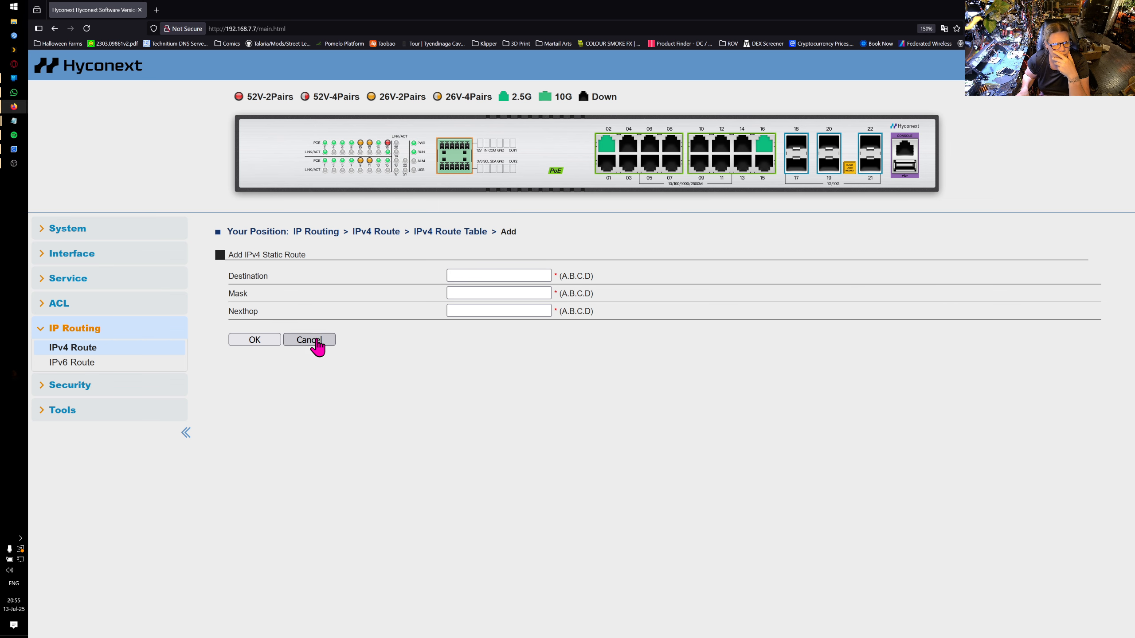
Step: Leave the static route form and review the IPv6 route summary, route table and statistic pages
{"action": "left_click", "coordinate": [109, 363]}
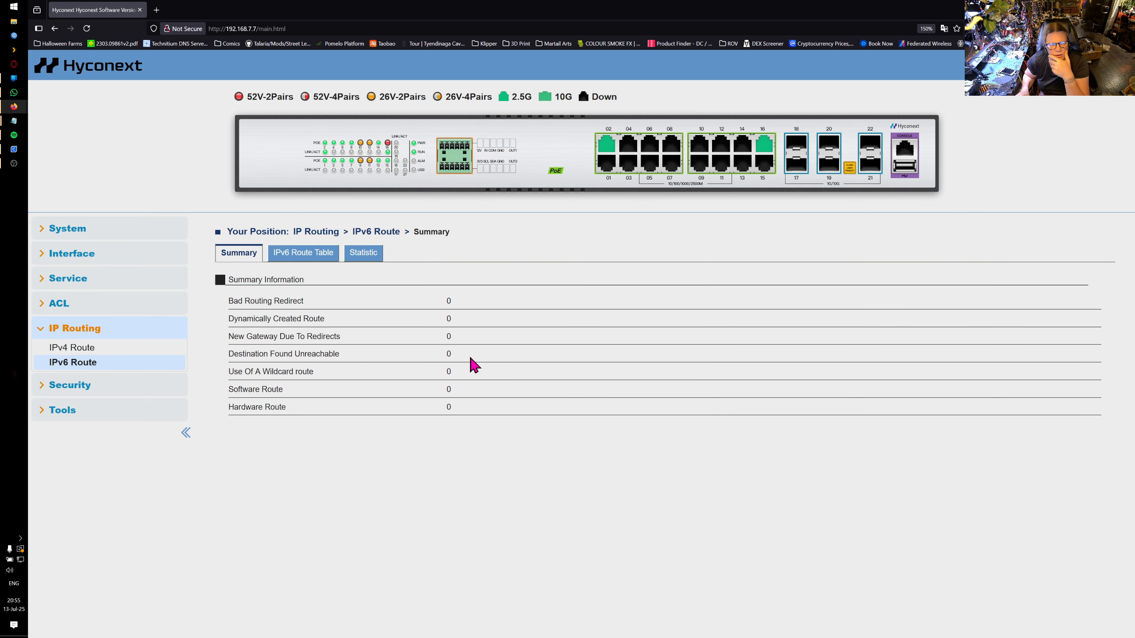
{"action": "left_click", "coordinate": [310, 252]}
{"action": "left_click", "coordinate": [363, 253]}
{"action": "left_click", "coordinate": [257, 254]}
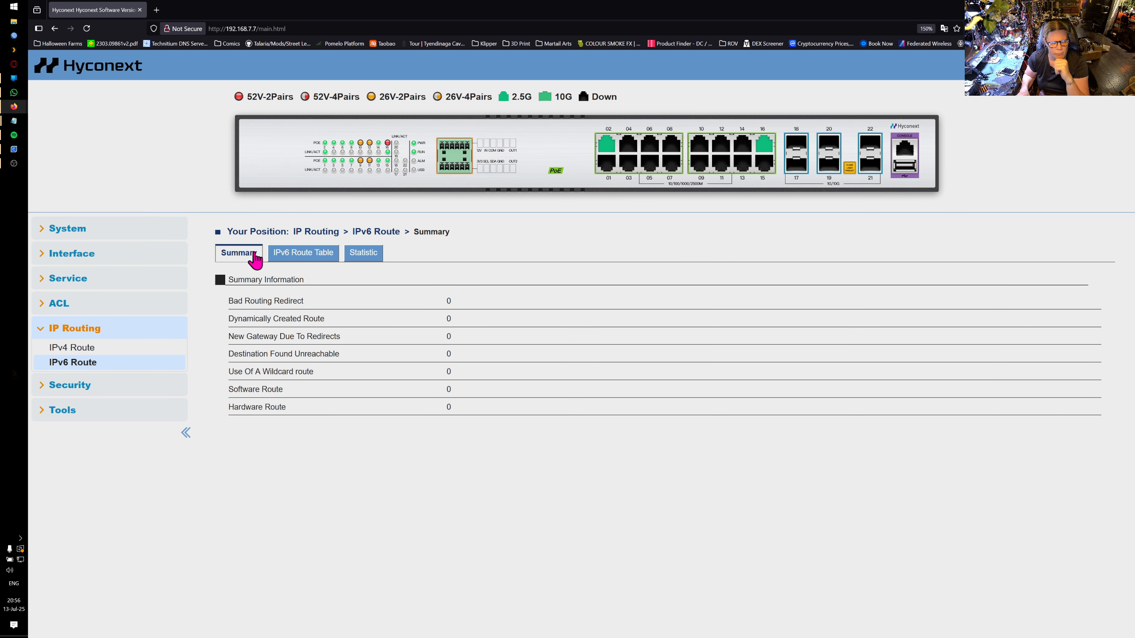
Step: Review the IP Source Guard interface, binding and global security settings, and the Port Isolate global configuration
{"action": "left_click", "coordinate": [65, 335]}
{"action": "left_click", "coordinate": [38, 357]}
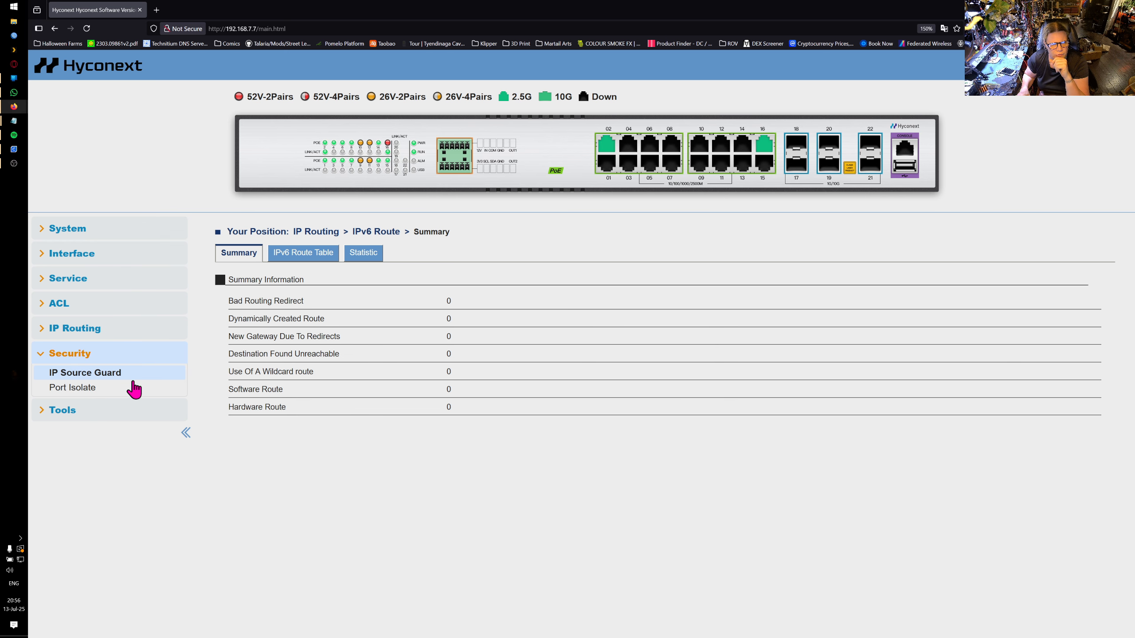
{"action": "left_click", "coordinate": [133, 382]}
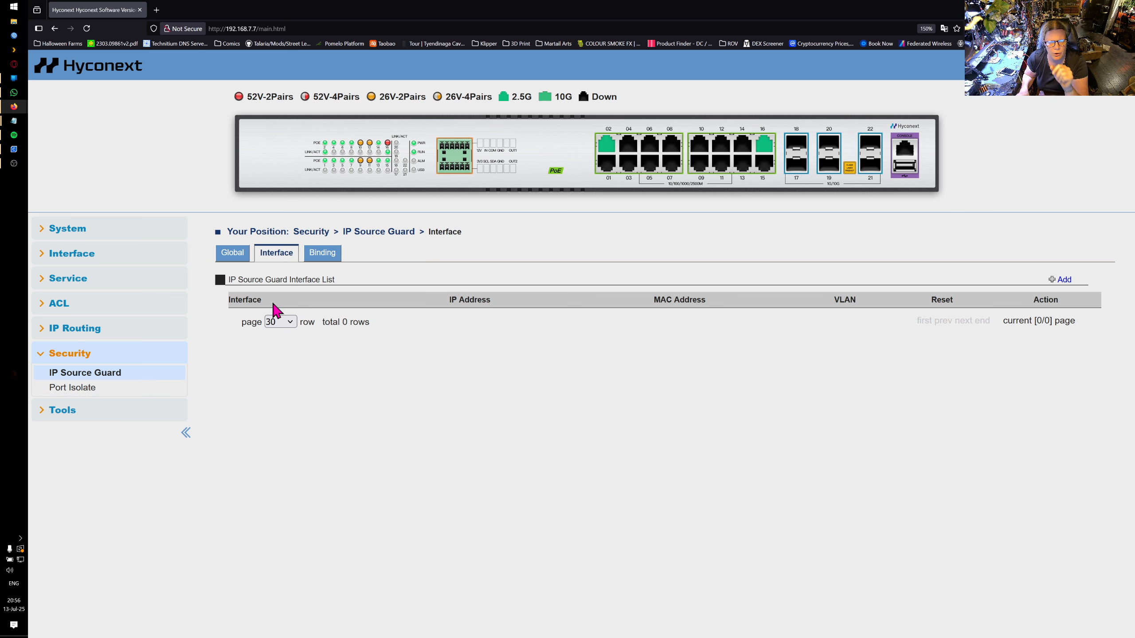
{"action": "left_click", "coordinate": [328, 255]}
{"action": "left_click", "coordinate": [235, 259]}
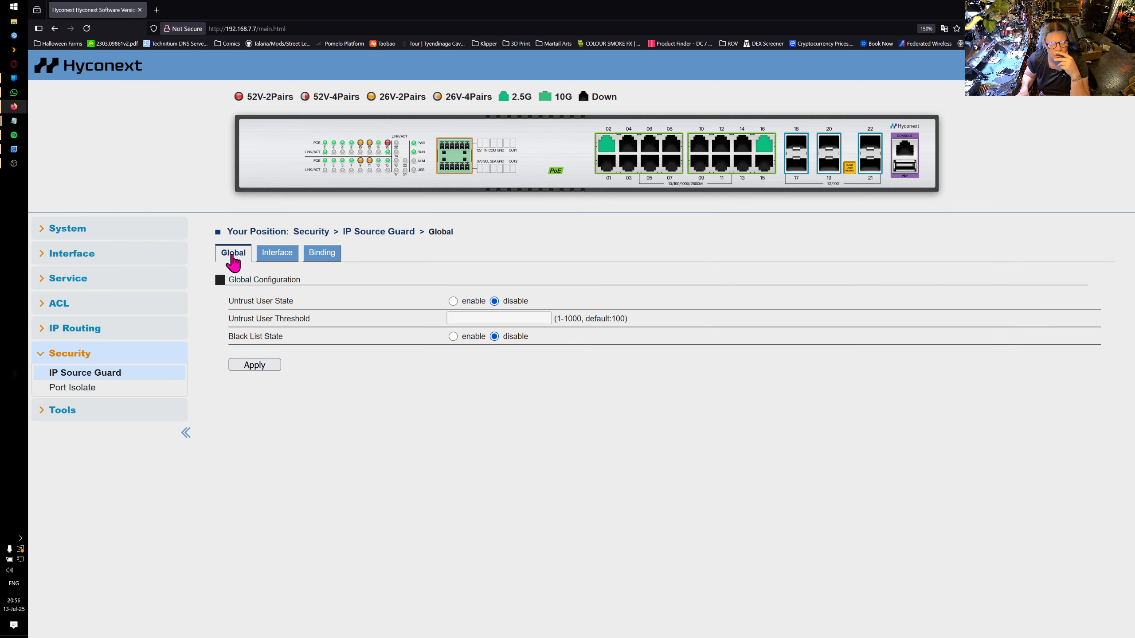
{"action": "left_click", "coordinate": [85, 389]}
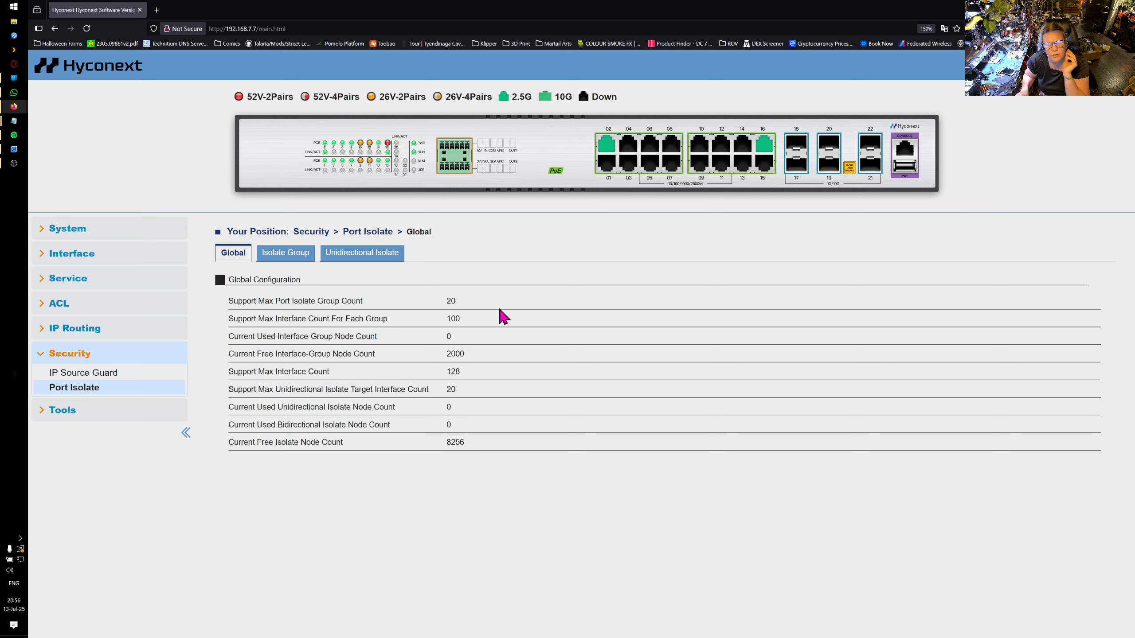
{"action": "left_click", "coordinate": [281, 256]}
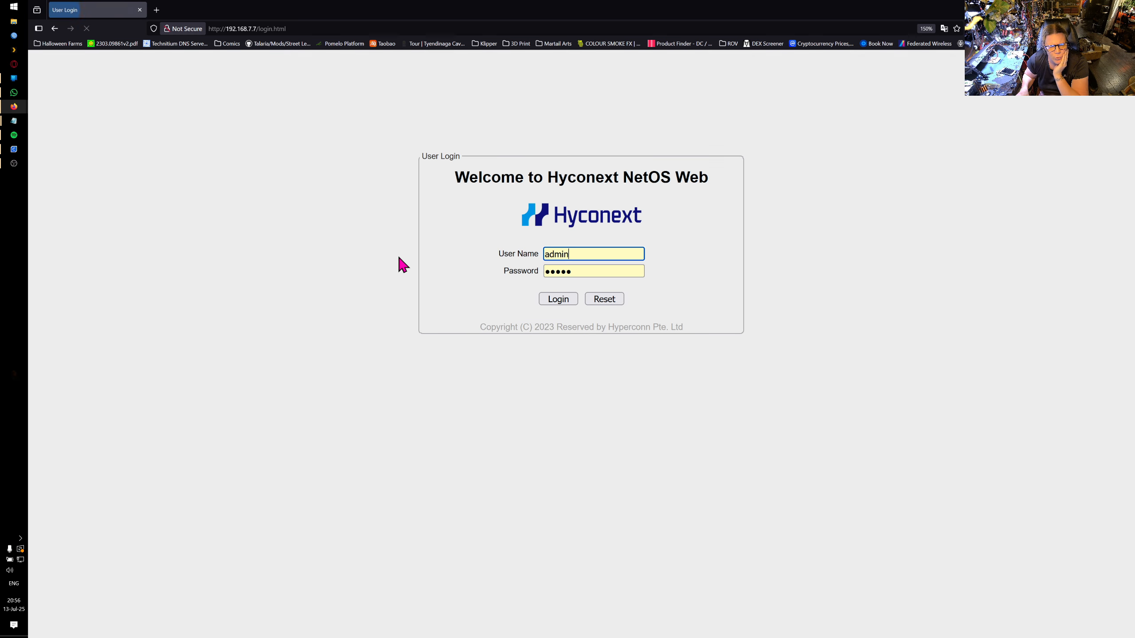
Step: Log back in to the switch with the prefilled credentials and open the Port Isolate group list
{"action": "left_click", "coordinate": [549, 305]}
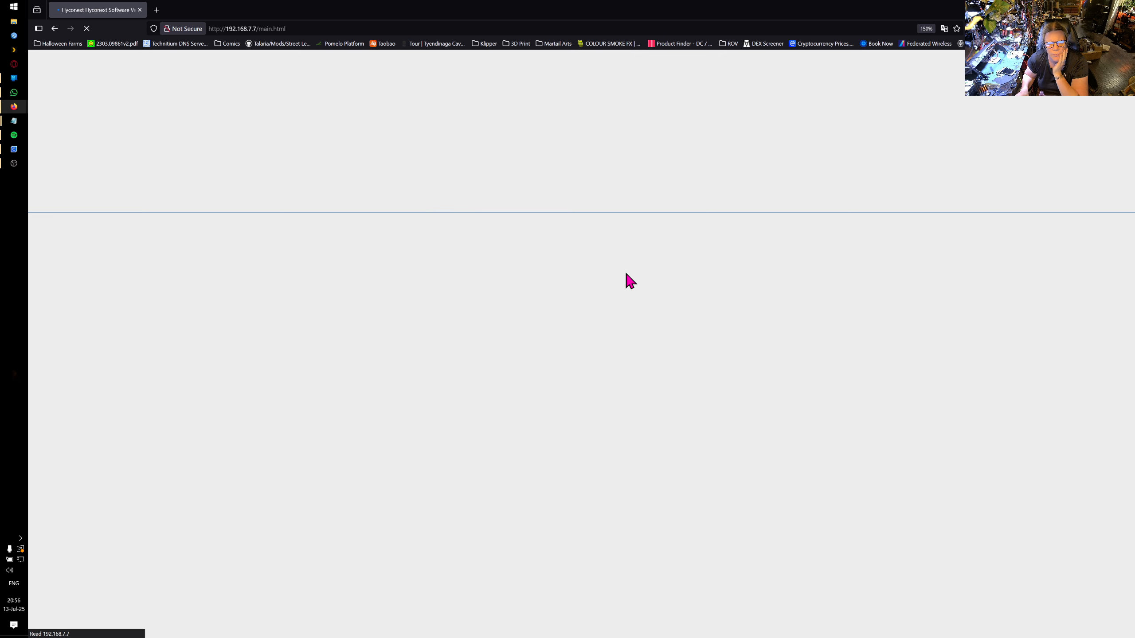
{"action": "scroll", "coordinate": [127, 537], "scroll_direction": "down", "scroll_amount": 2}
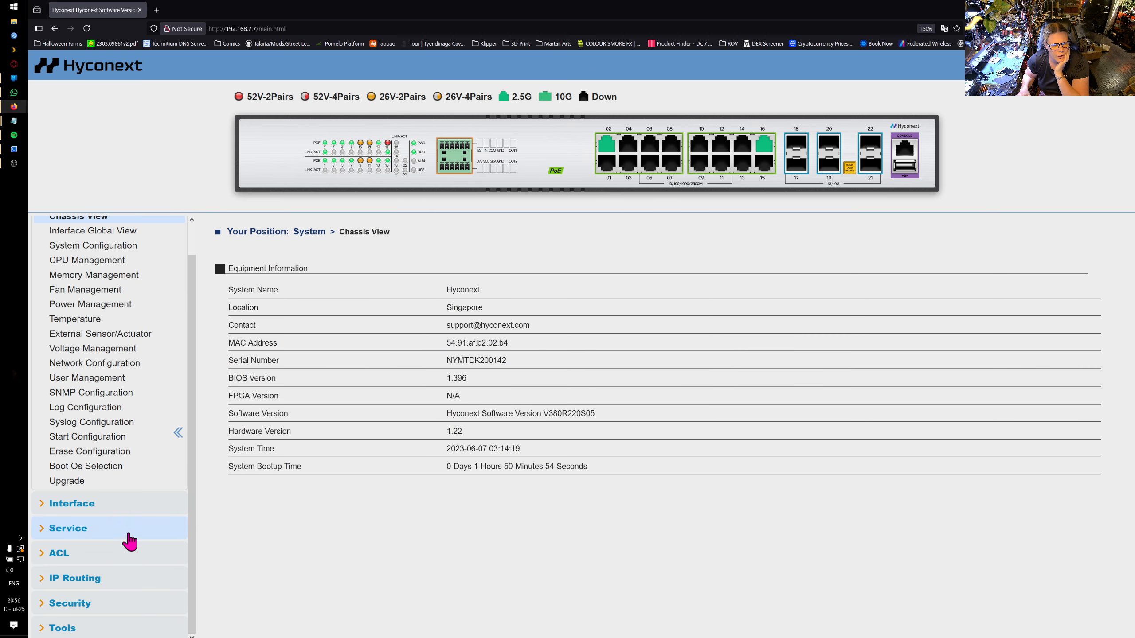
{"action": "left_click", "coordinate": [105, 615]}
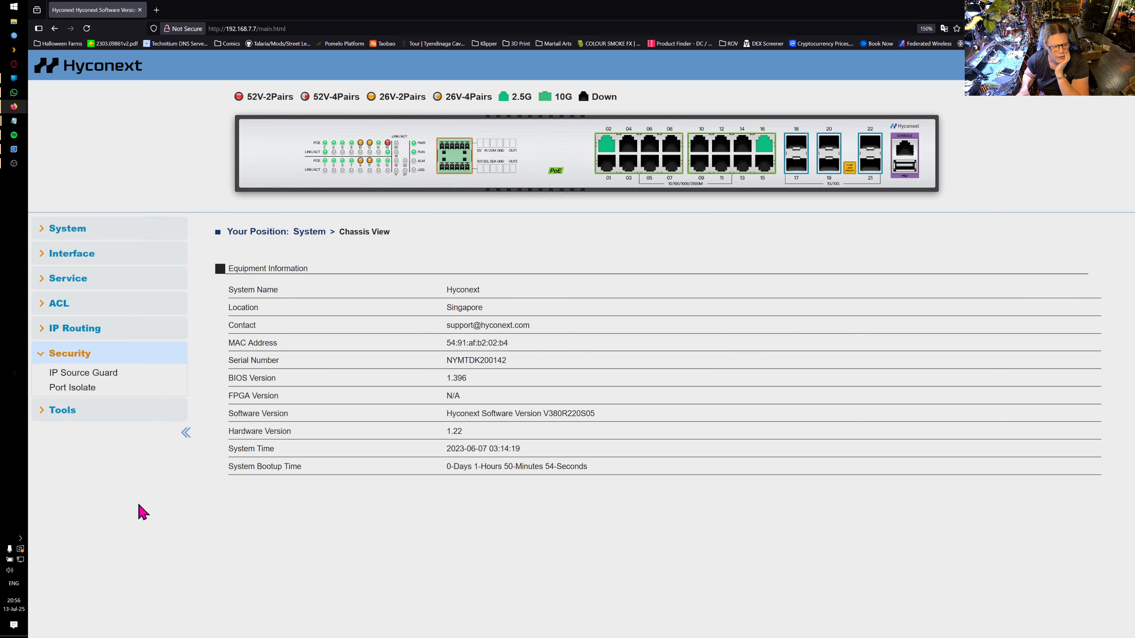
{"action": "left_click", "coordinate": [85, 388]}
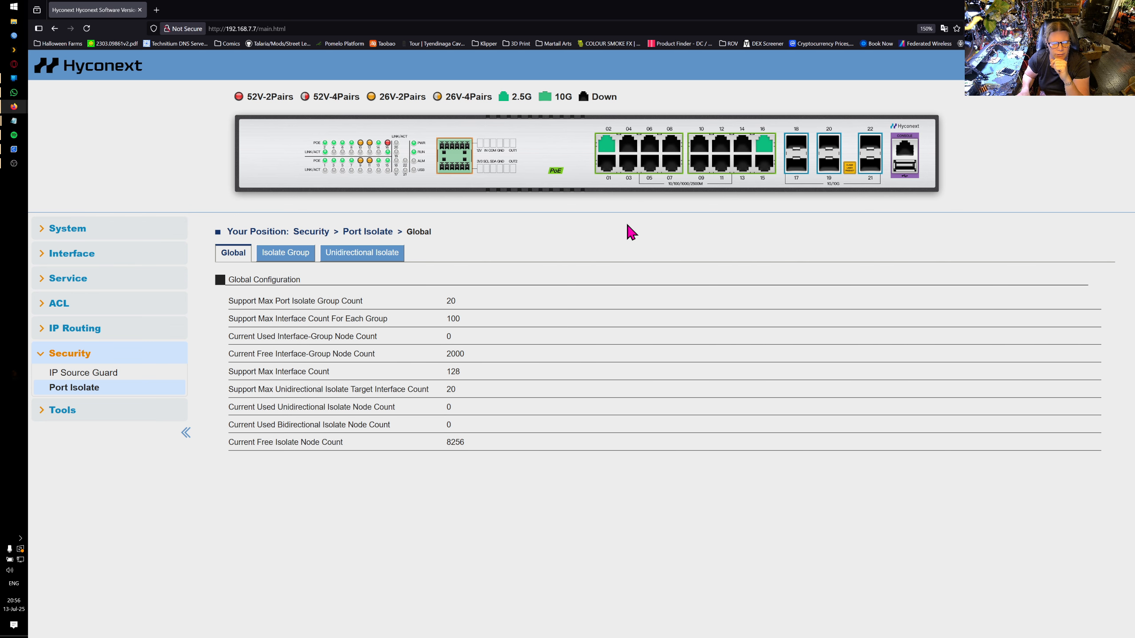
{"action": "left_click", "coordinate": [281, 255]}
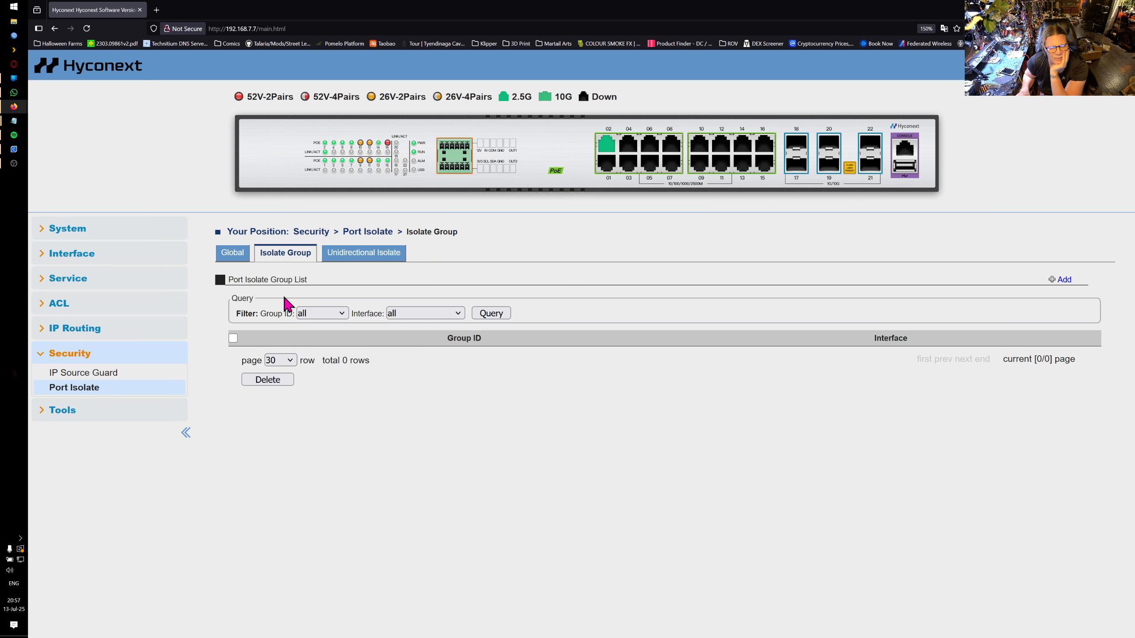
Step: Look over the Ping and Traceroute diagnostic tools
{"action": "left_click", "coordinate": [67, 411]}
{"action": "left_click", "coordinate": [114, 403]}
{"action": "left_click", "coordinate": [107, 414]}
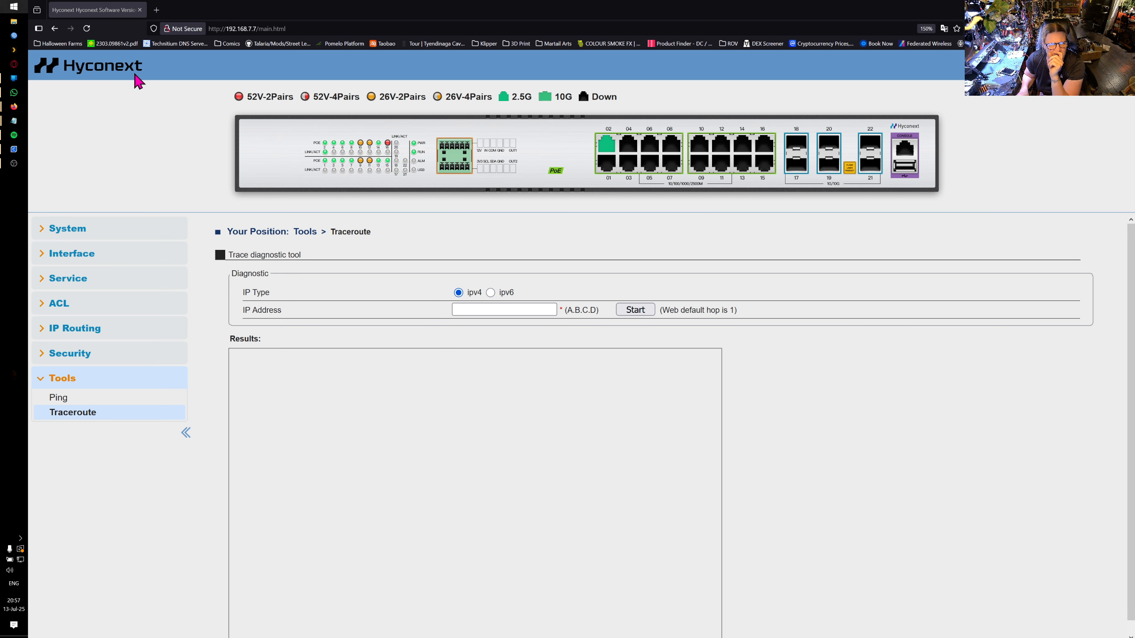
{"action": "key", "text": "super"}
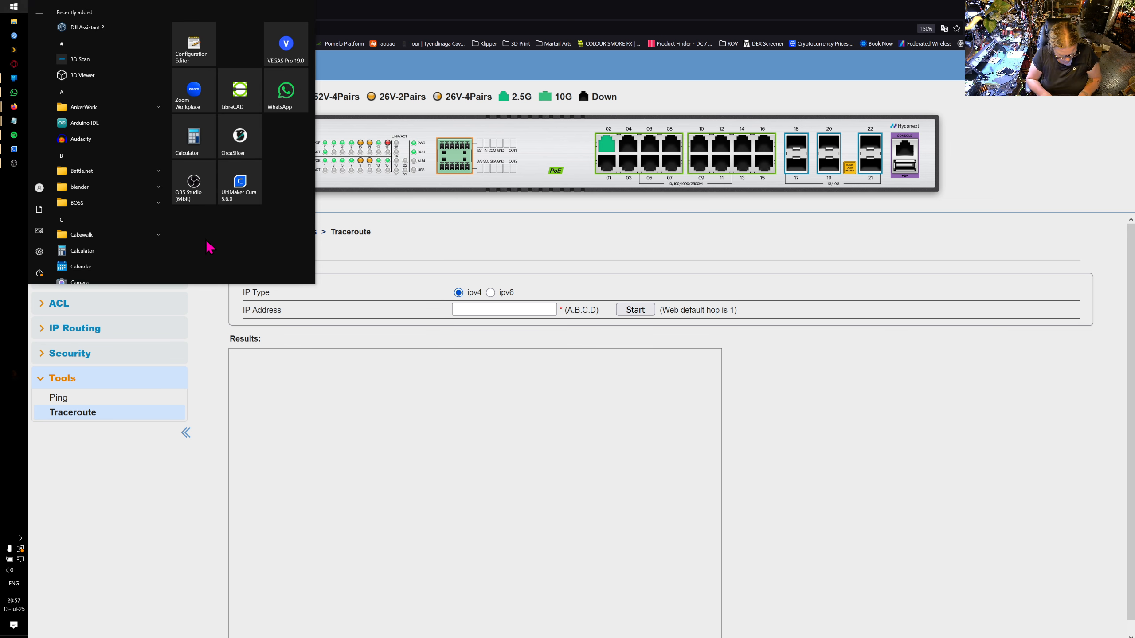
{"action": "key", "text": "super+r"}
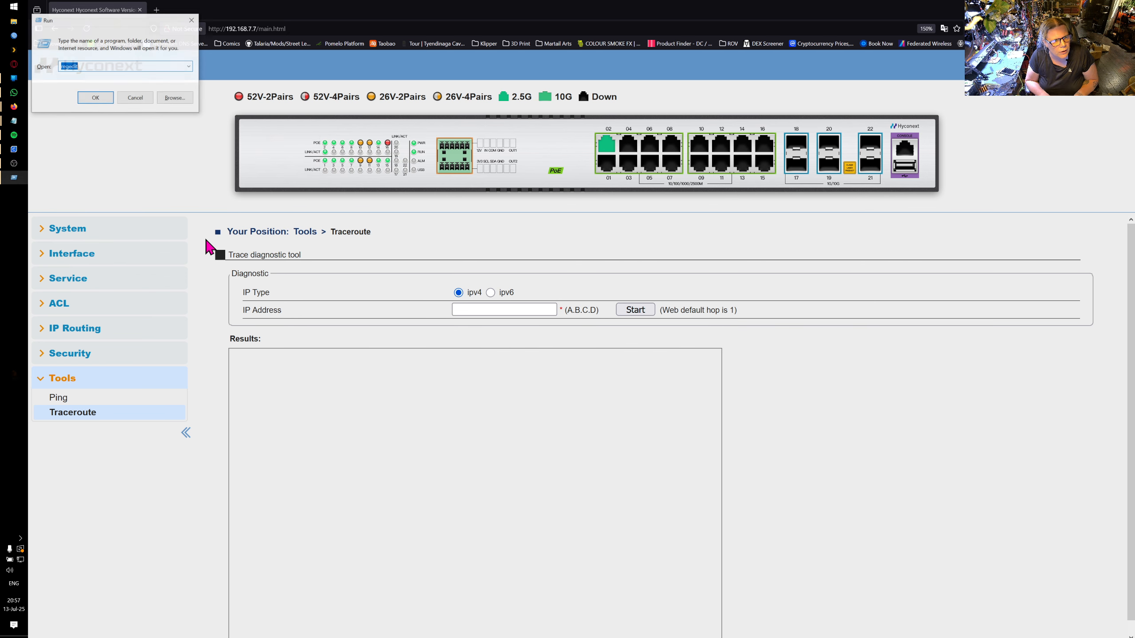
{"action": "type", "text": "cmd"}
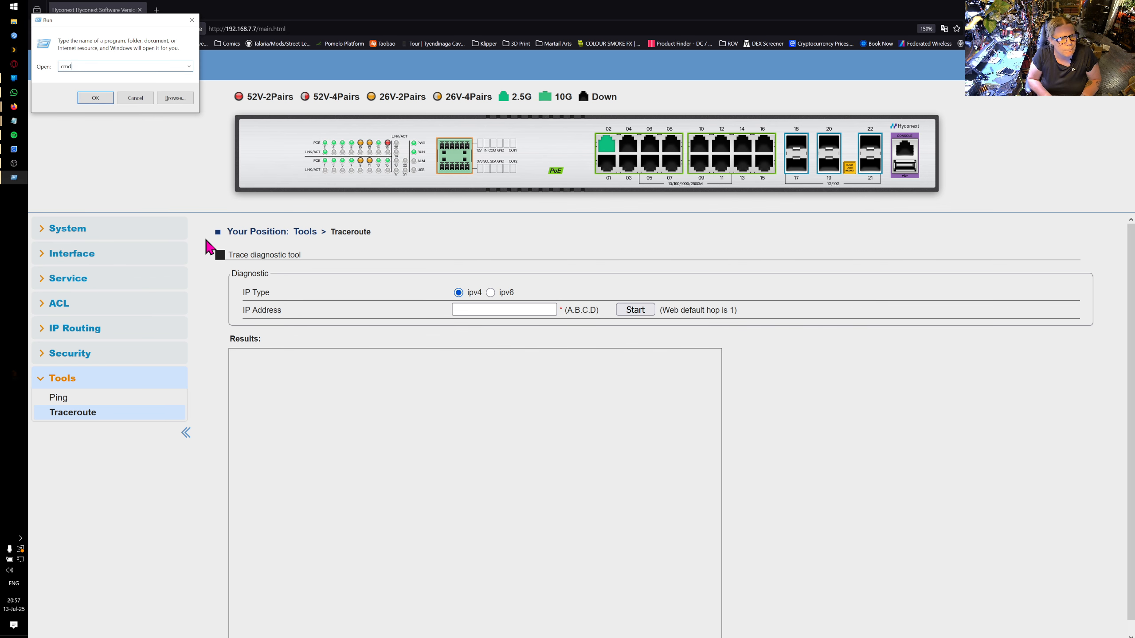
{"action": "key", "text": "Return"}
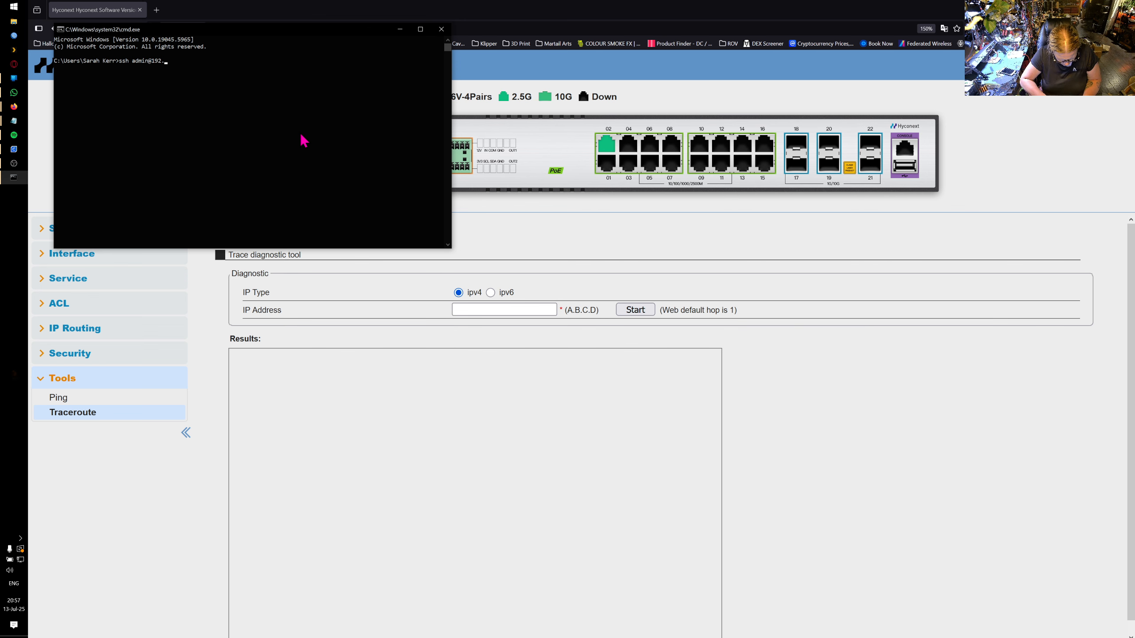
{"action": "key", "text": "Return"}
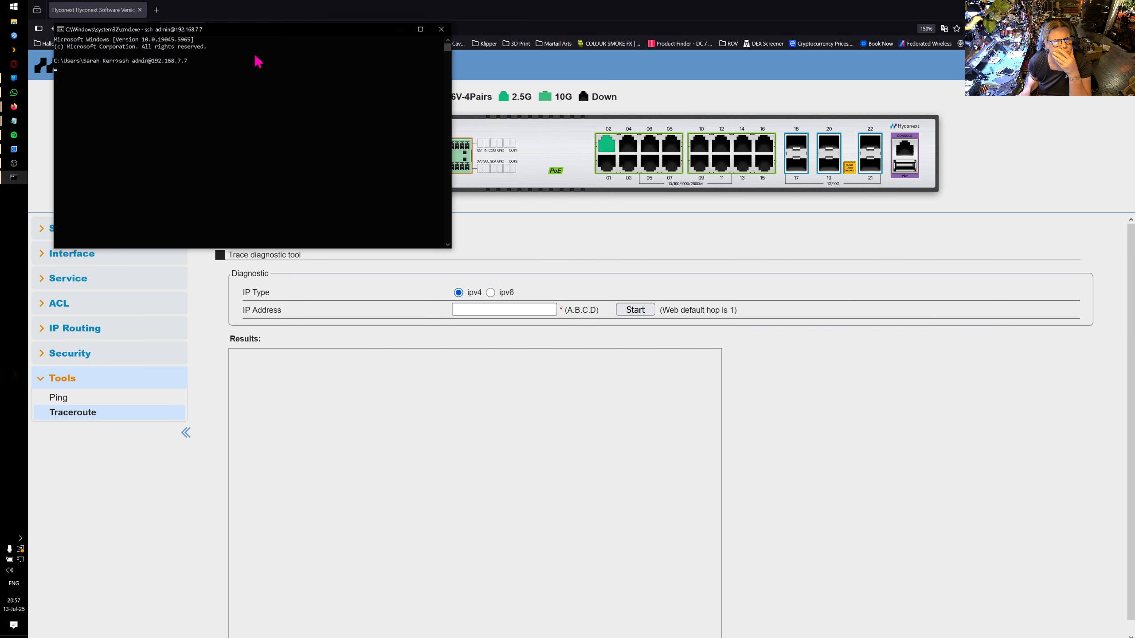
{"action": "left_click_drag", "start_coordinate": [246, 38], "coordinate": [843, 82]}
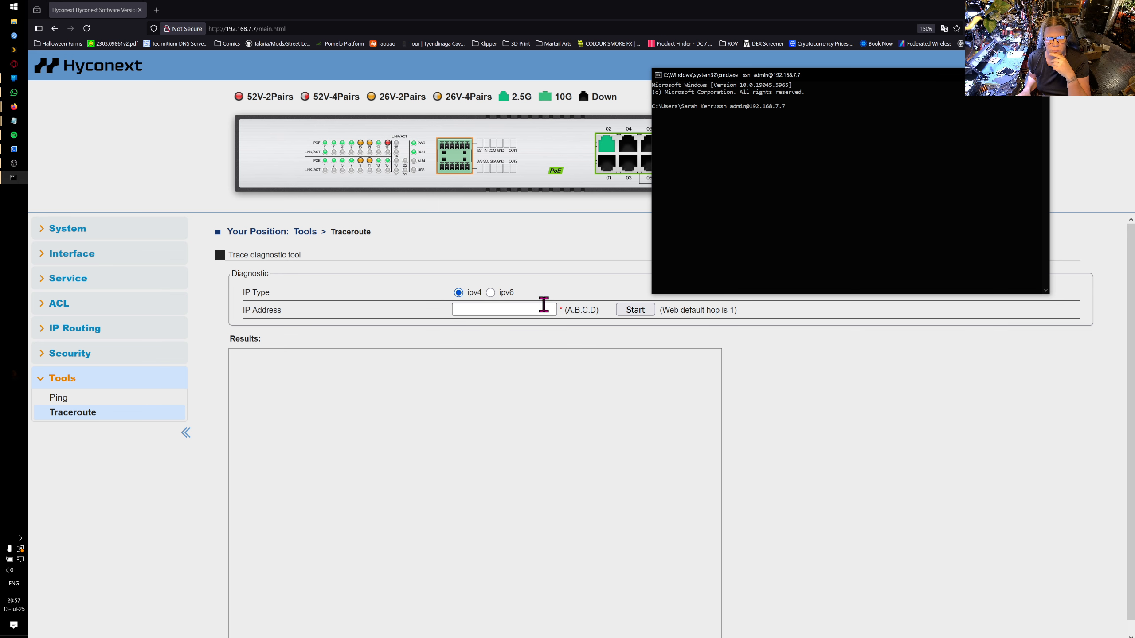
Step: Look through the Service, System and Interface sections for available pages, and check the SSH session in the command prompt
{"action": "left_click", "coordinate": [54, 278]}
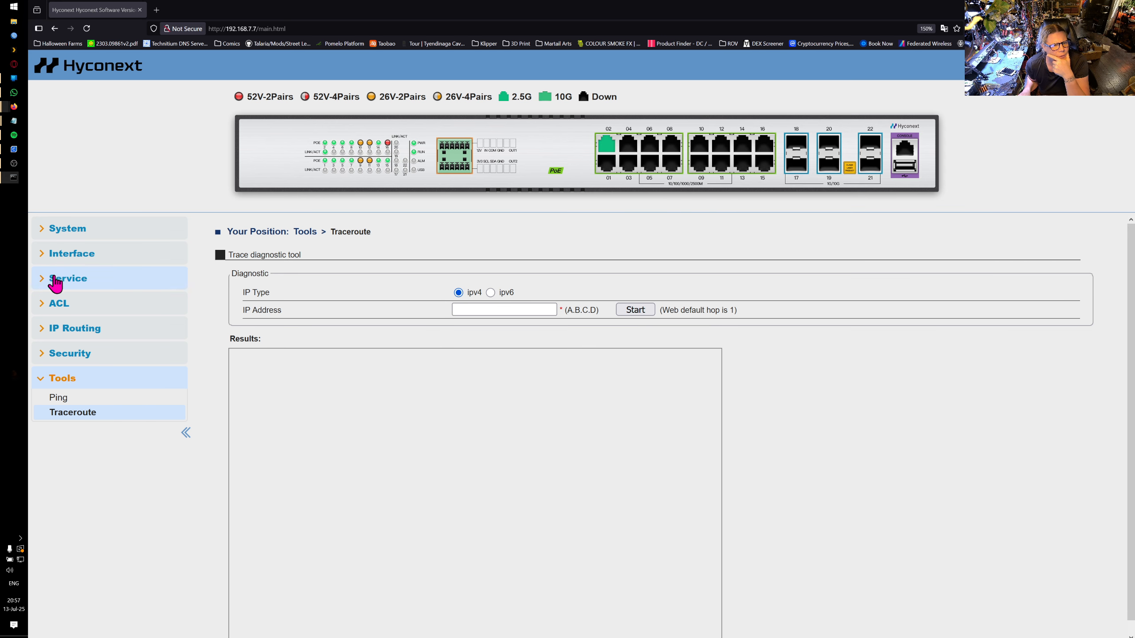
{"action": "left_click", "coordinate": [55, 280]}
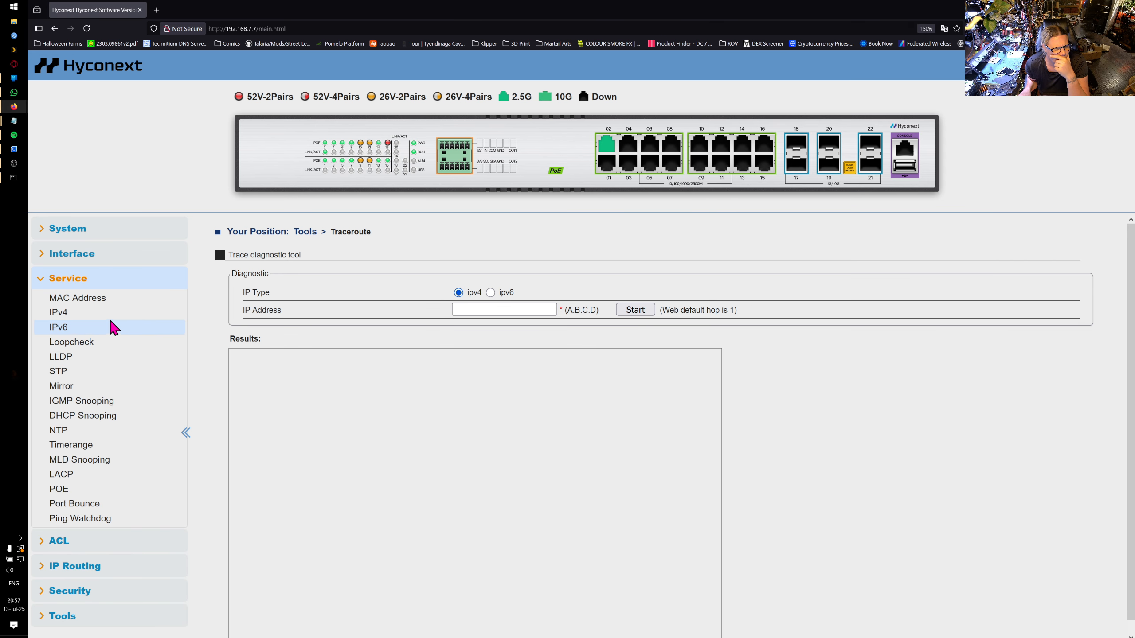
{"action": "left_click", "coordinate": [108, 255]}
{"action": "left_click", "coordinate": [101, 230]}
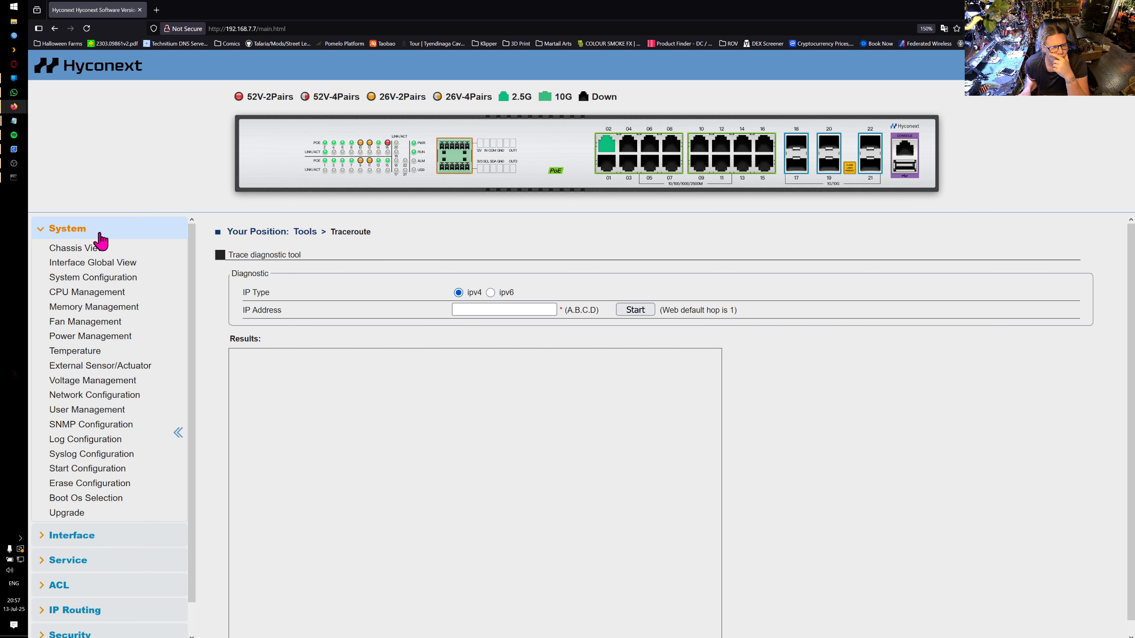
{"action": "left_click", "coordinate": [100, 233]}
{"action": "left_click", "coordinate": [97, 254]}
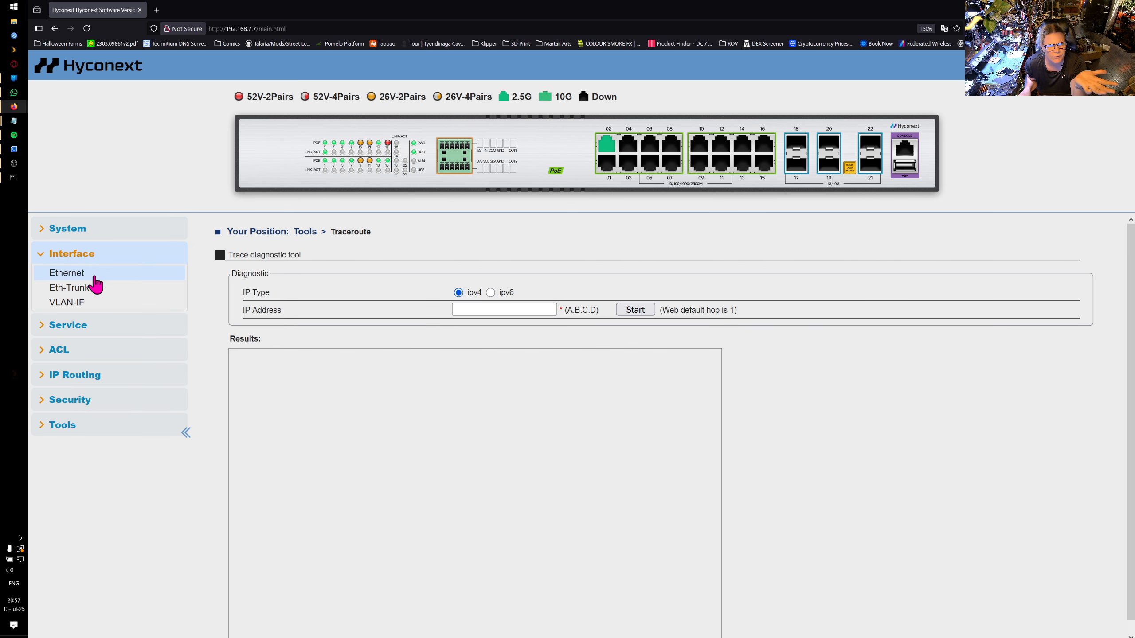
{"action": "left_click", "coordinate": [91, 325]}
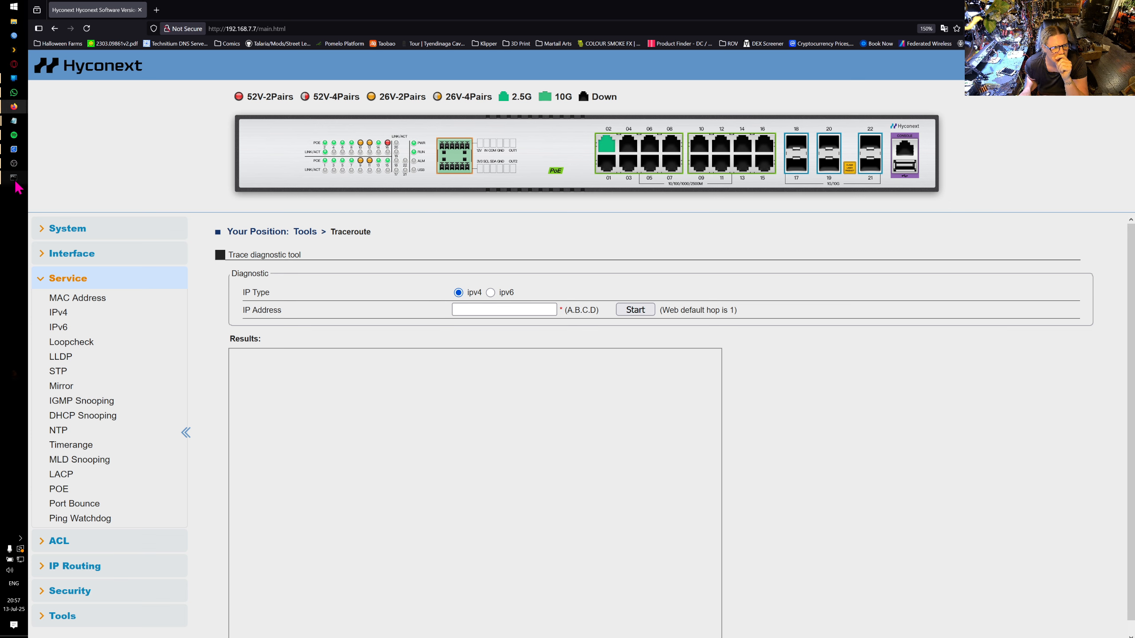
{"action": "left_click", "coordinate": [14, 178]}
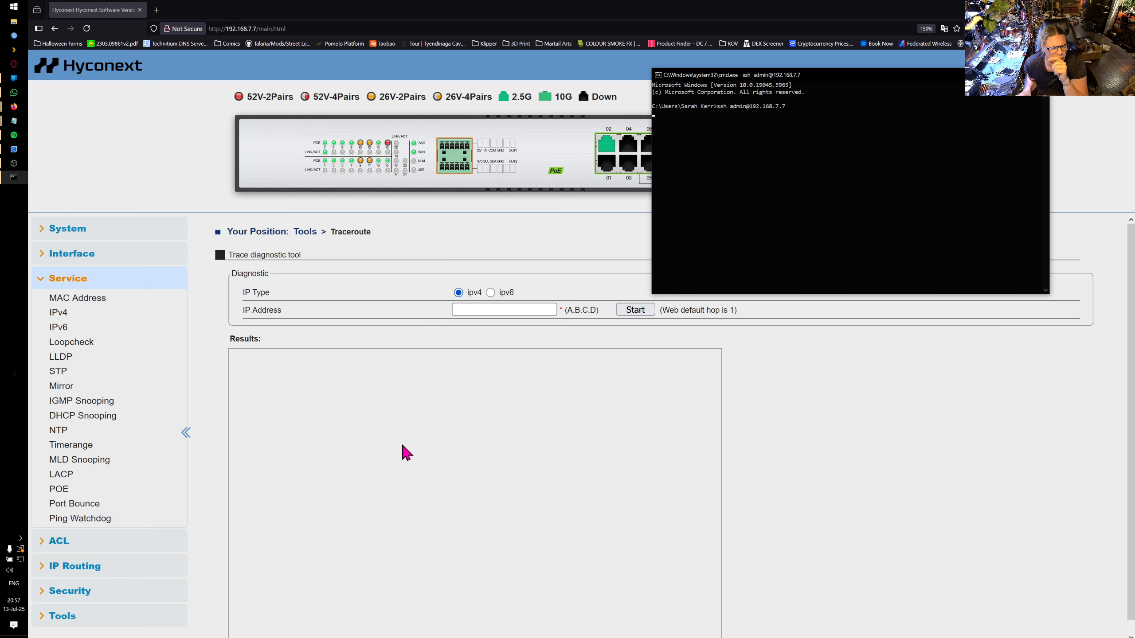
{"action": "left_click", "coordinate": [99, 148]}
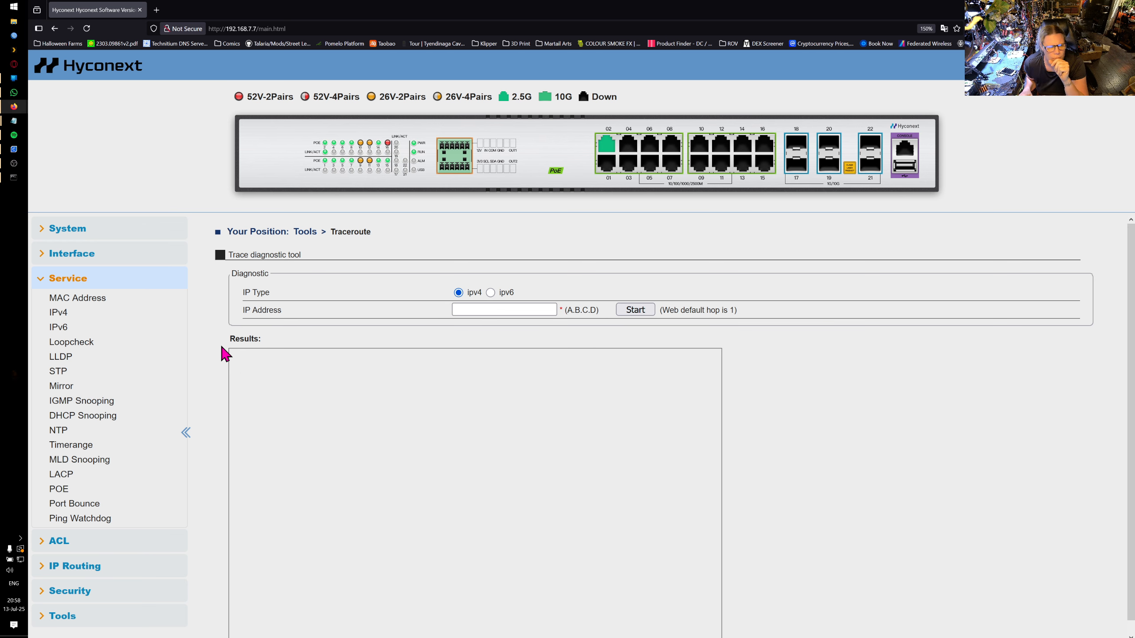
Step: Review the switch's IPv4 ARP list and highlight the 192.168.7.99 entry
{"action": "left_click", "coordinate": [89, 319]}
{"action": "left_click_drag", "start_coordinate": [265, 371], "coordinate": [202, 376]}
{"action": "left_click", "coordinate": [350, 368]}
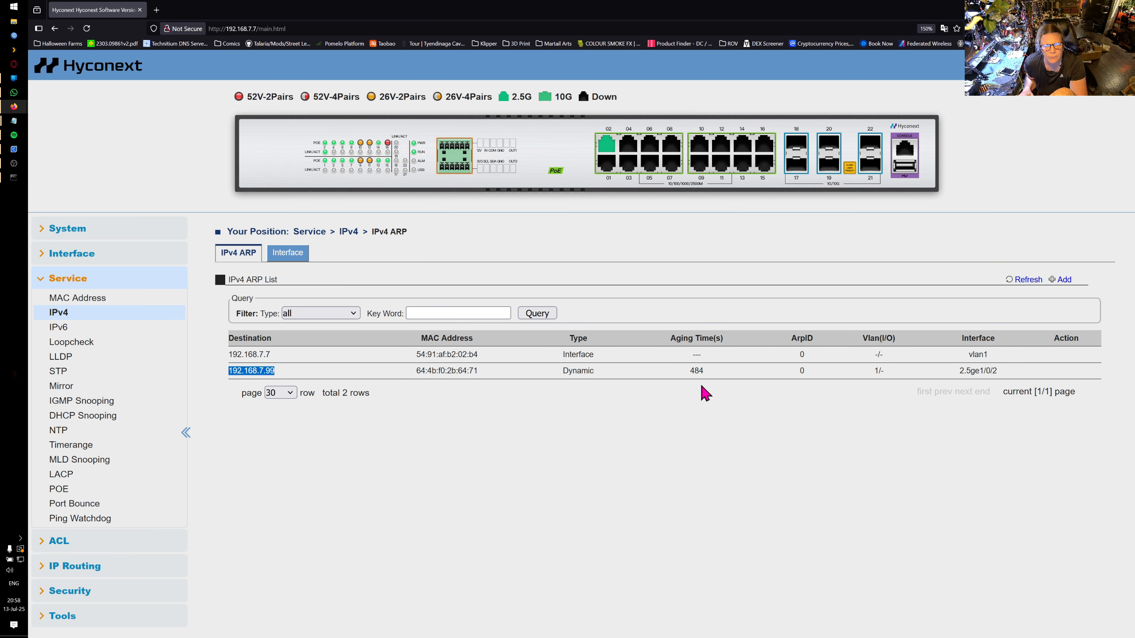
Step: Save the switch's configuration and dismiss the completion message
{"action": "left_click", "coordinate": [1019, 65]}
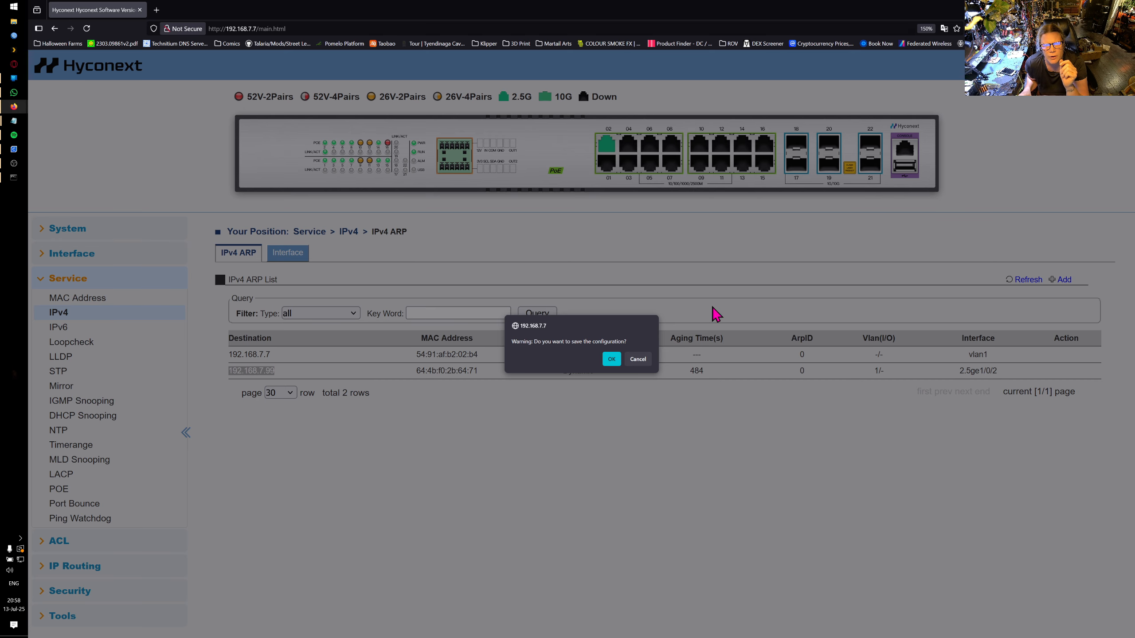
{"action": "left_click", "coordinate": [611, 360]}
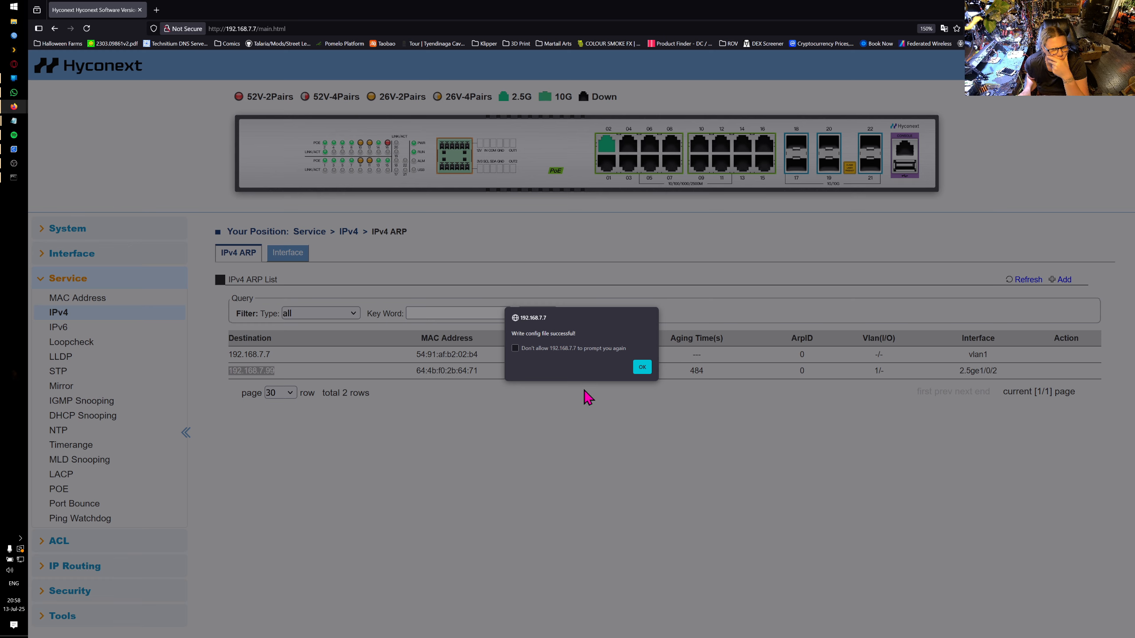
{"action": "left_click", "coordinate": [642, 368]}
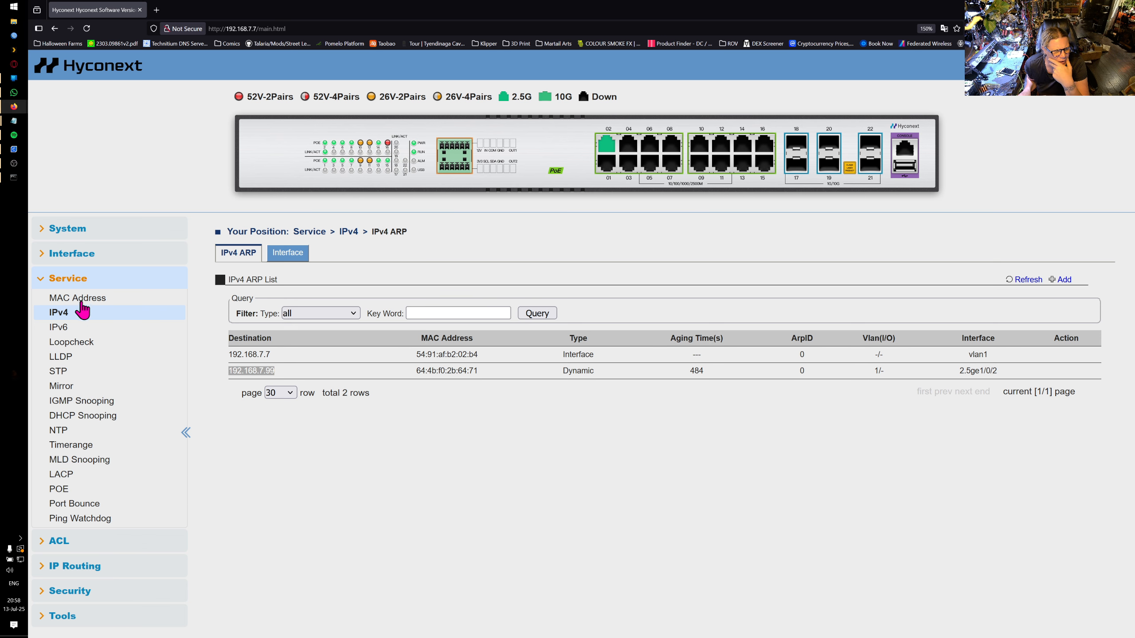
Step: Review the Ethernet interface status, the IPv4 ARP list and the IPv4 interface list
{"action": "left_click", "coordinate": [46, 279]}
{"action": "left_click", "coordinate": [46, 258]}
{"action": "left_click", "coordinate": [47, 258]}
{"action": "left_click", "coordinate": [48, 258]}
{"action": "left_click", "coordinate": [55, 274]}
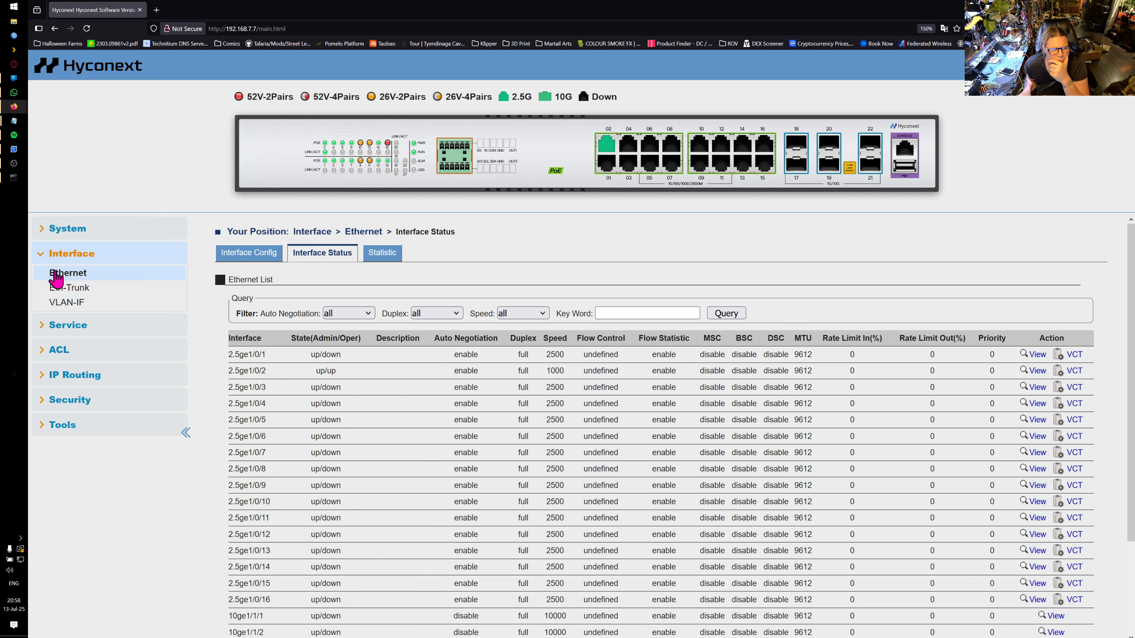
{"action": "left_click", "coordinate": [73, 325]}
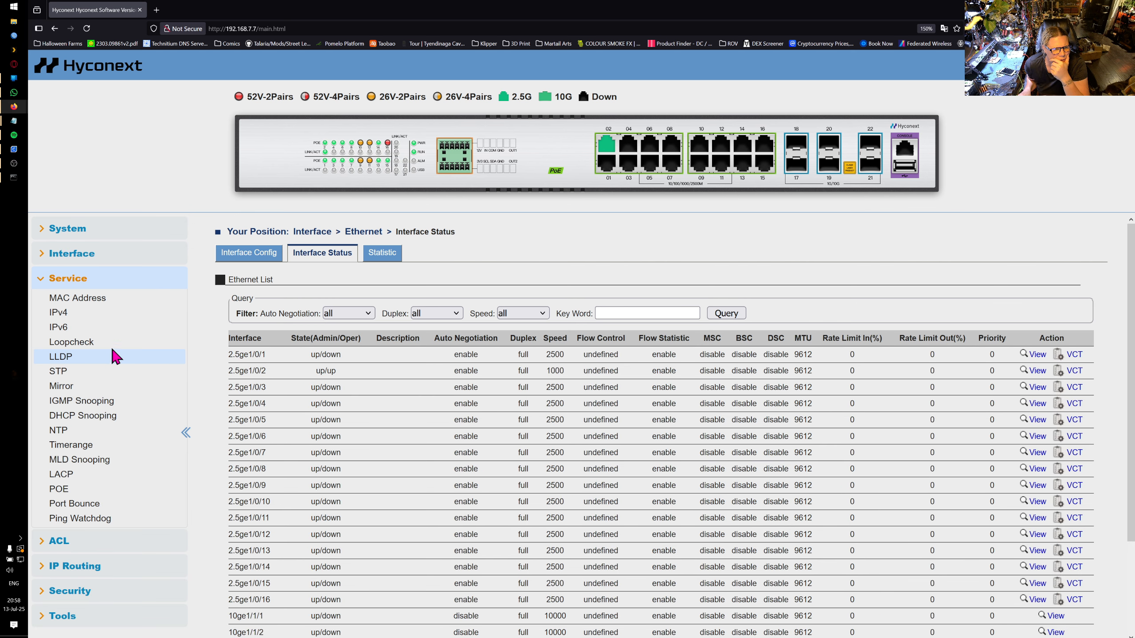
{"action": "left_click", "coordinate": [90, 314]}
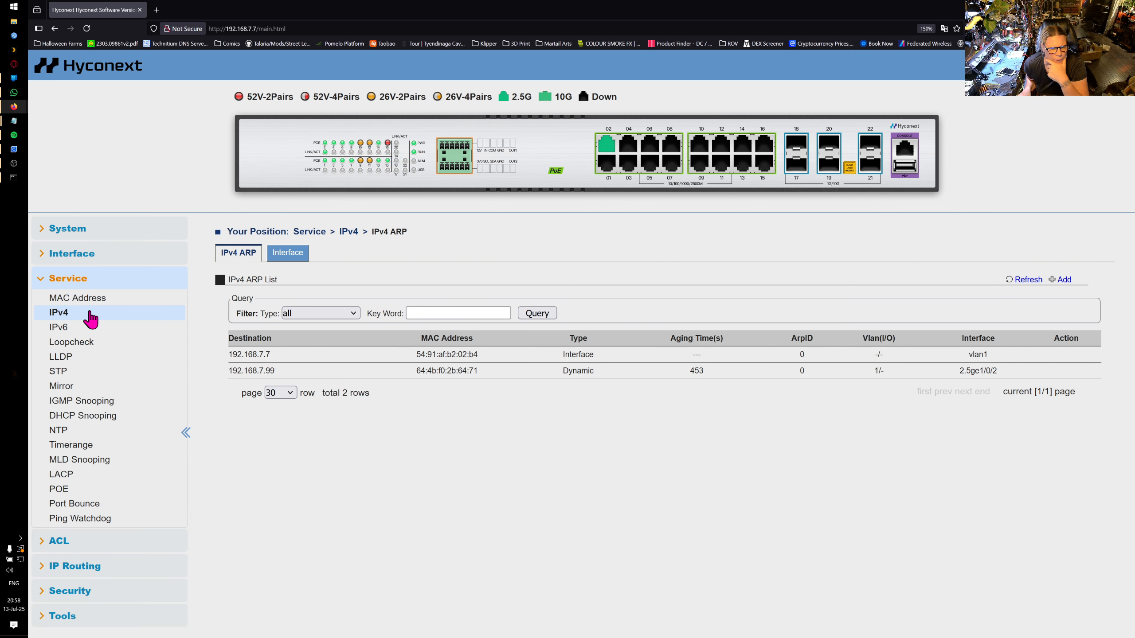
{"action": "left_click", "coordinate": [286, 254]}
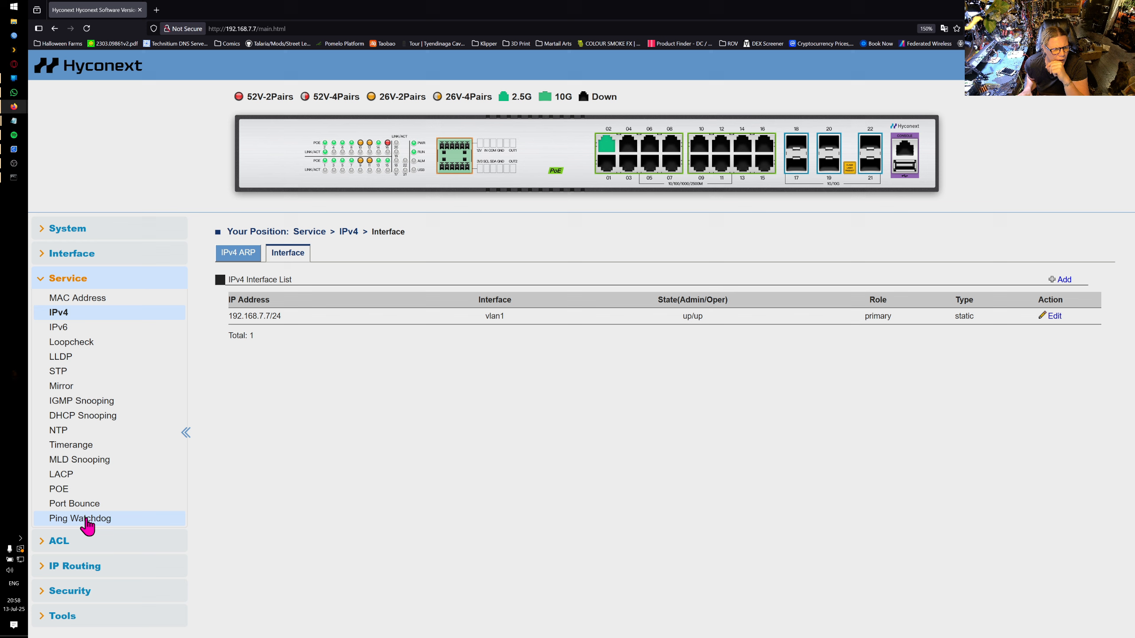
{"action": "left_click", "coordinate": [72, 279]}
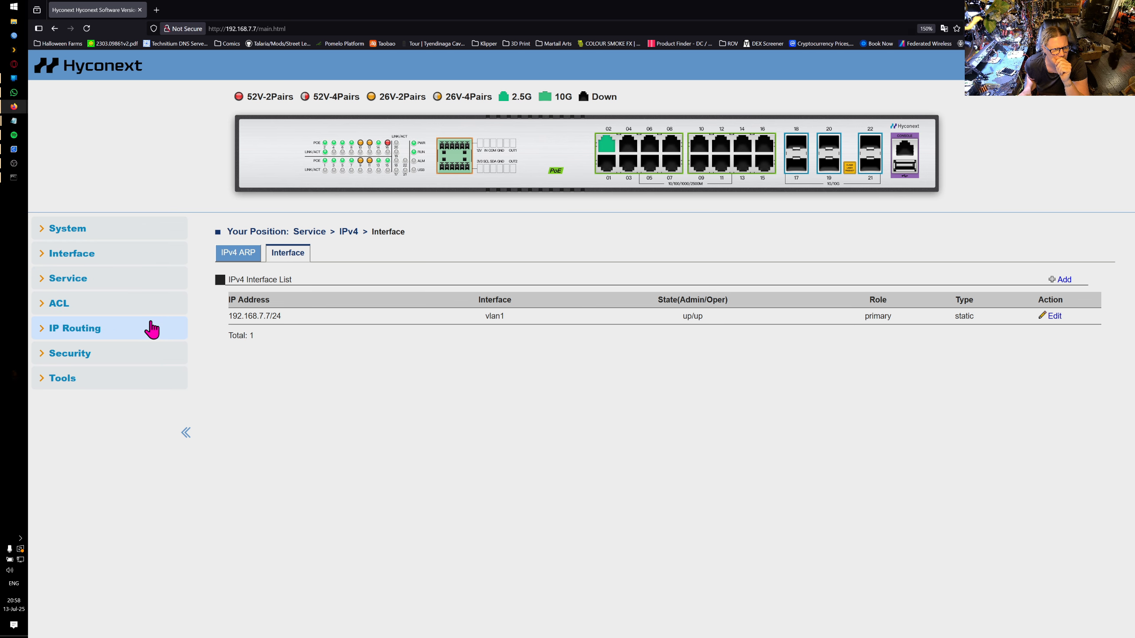
Step: Switch to Zenmap, start an Intense scan of 192.168.7.7, and move its window off the switch's web page
{"action": "key", "text": "super"}
{"action": "key", "text": "super"}
{"action": "key", "text": "super"}
{"action": "type", "text": "nmap -T4 -A -v"}
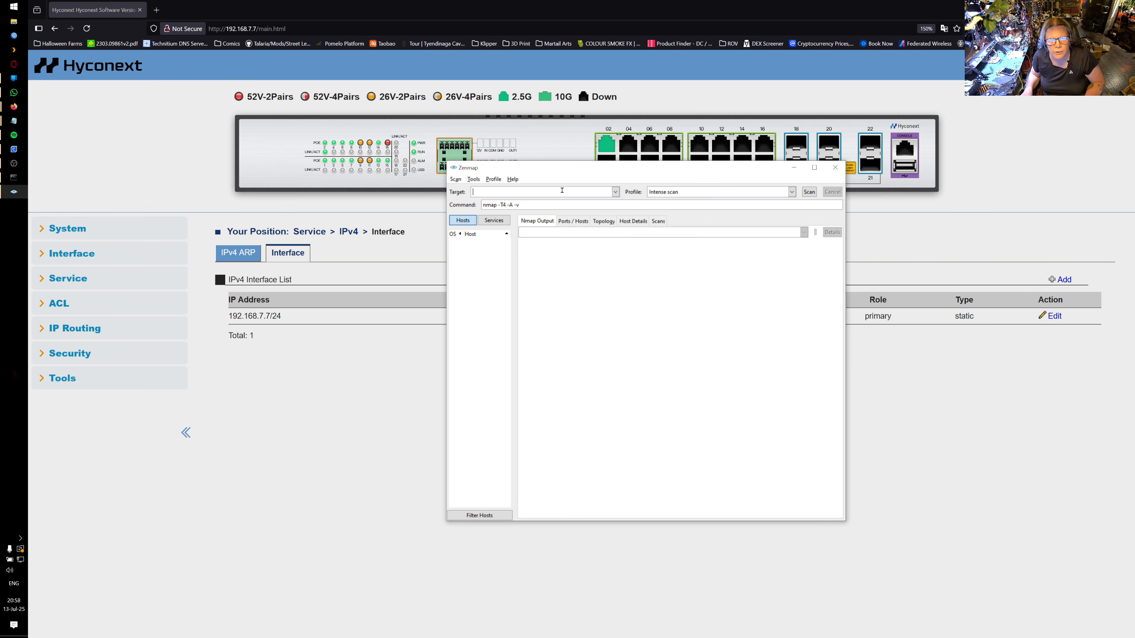
{"action": "type", "text": "192.168.7.7"}
{"action": "key", "text": "Tab"}
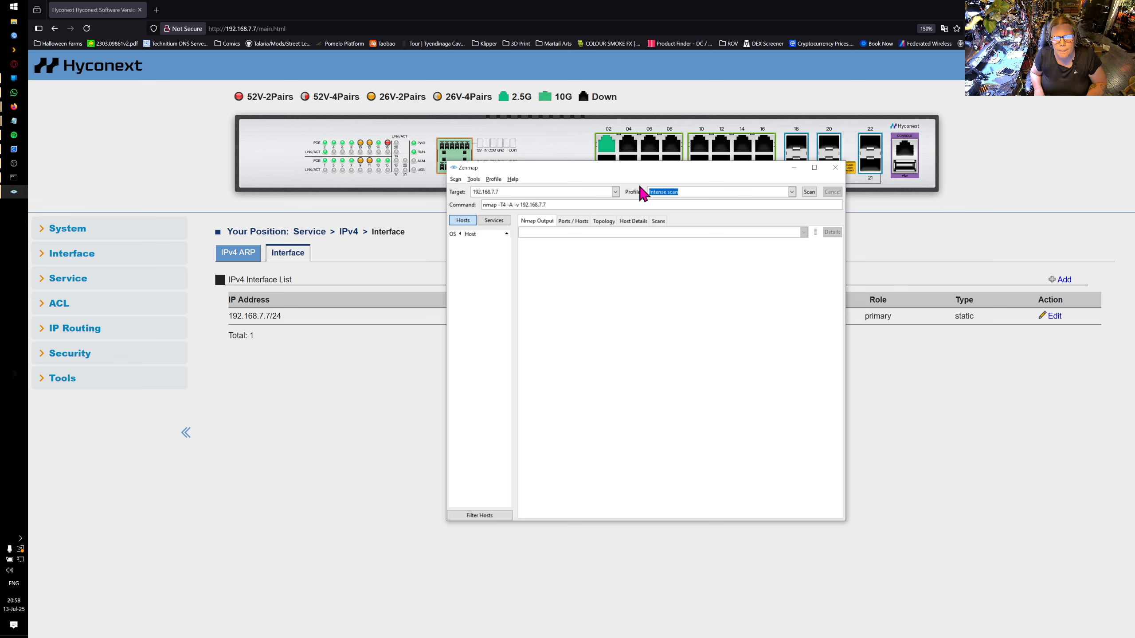
{"action": "left_click", "coordinate": [809, 193]}
{"action": "left_click_drag", "start_coordinate": [777, 169], "coordinate": [1003, 99]}
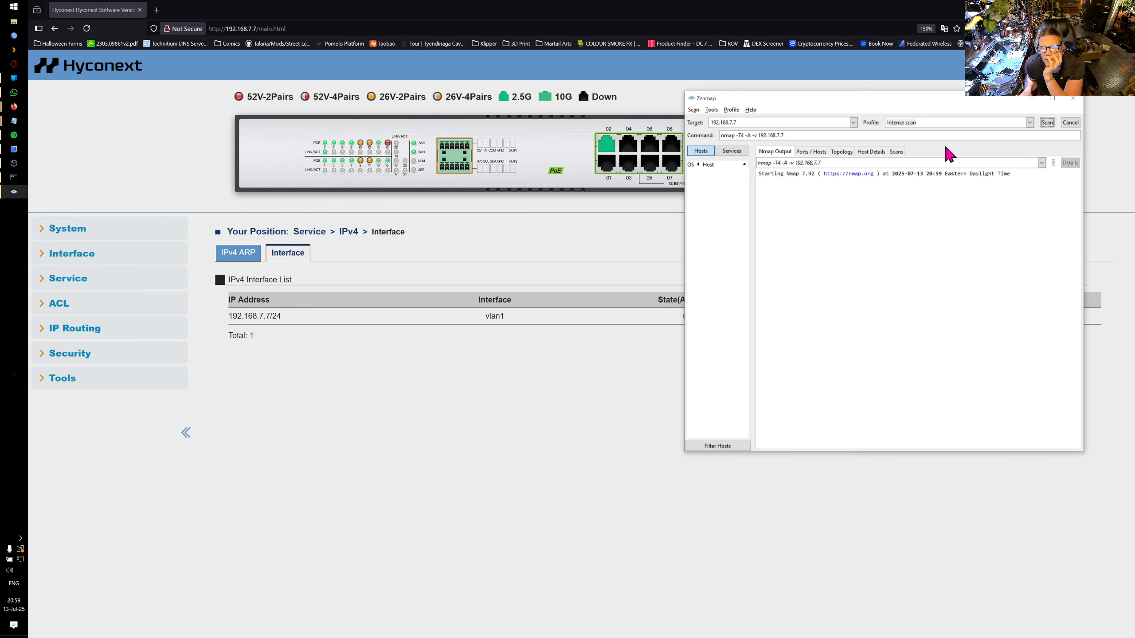
{"action": "left_click_drag", "start_coordinate": [937, 101], "coordinate": [2, 134]}
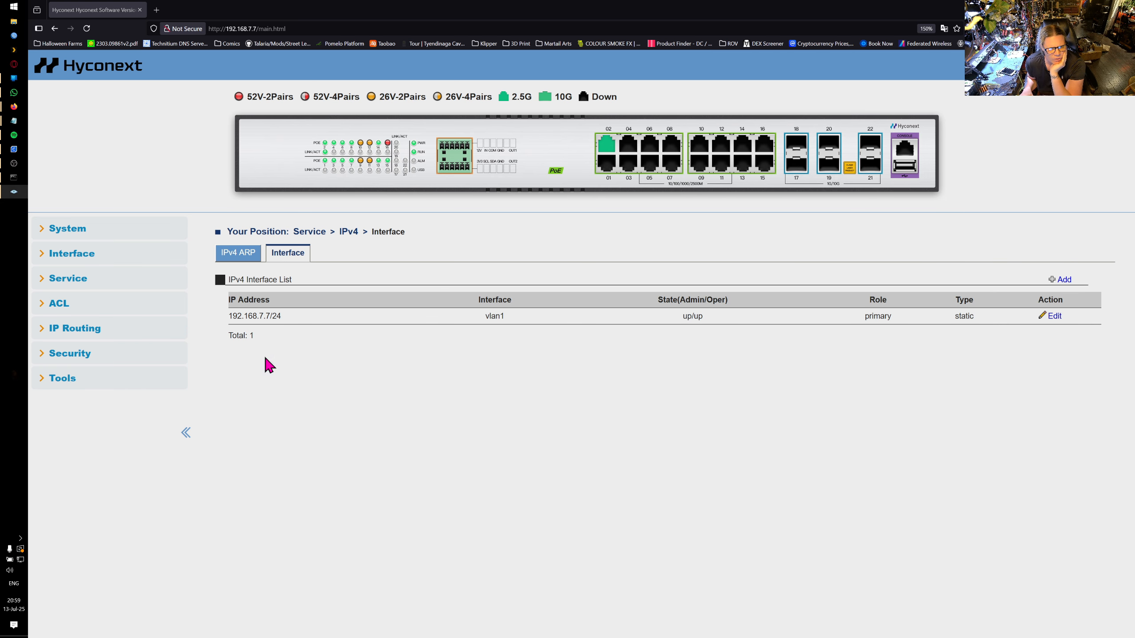
Step: Look through the pages offered under Tools, Security, IP Routing, ACL, Service and Interface
{"action": "left_click", "coordinate": [63, 380]}
{"action": "left_click", "coordinate": [73, 355]}
{"action": "left_click", "coordinate": [82, 333]}
{"action": "left_click", "coordinate": [81, 305]}
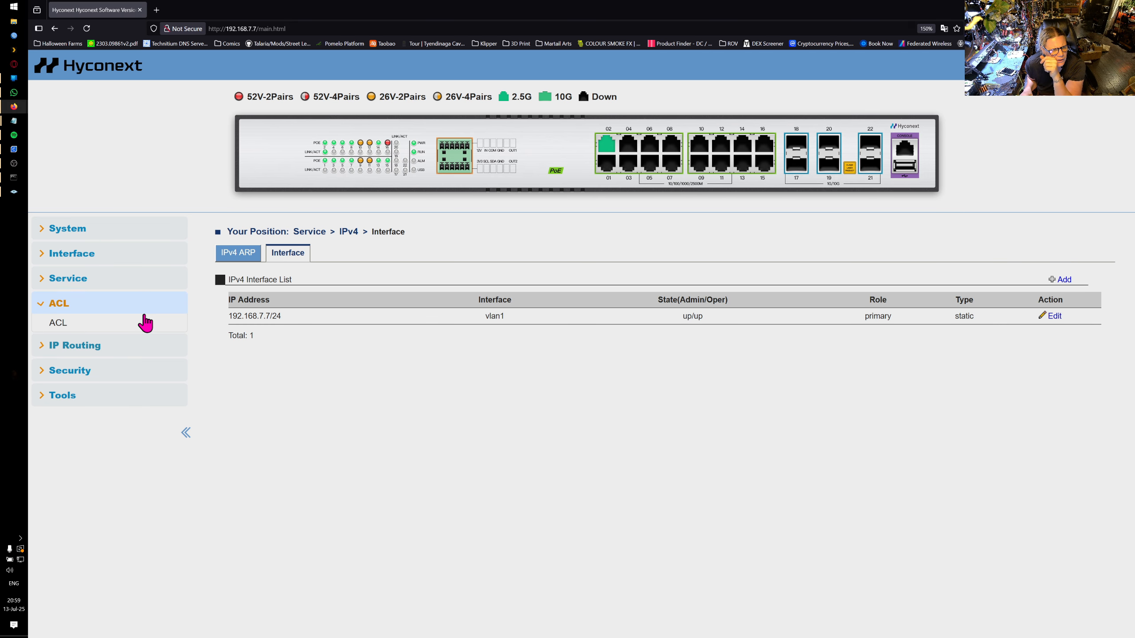
{"action": "left_click", "coordinate": [80, 283]}
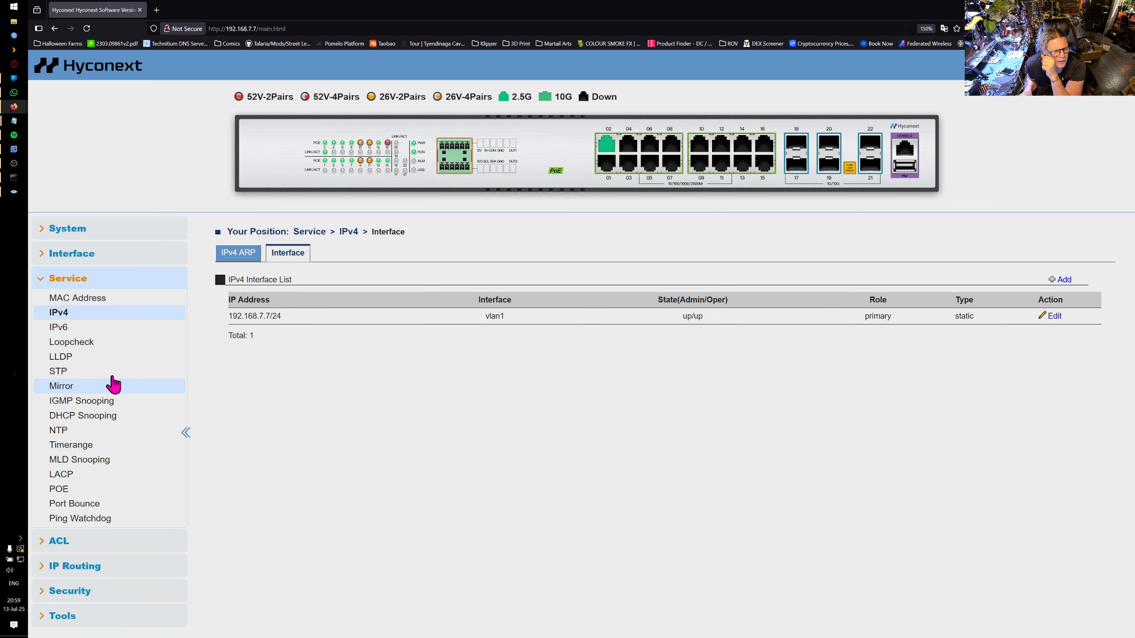
{"action": "left_click", "coordinate": [56, 277]}
{"action": "left_click", "coordinate": [51, 254]}
Step: Set the temperature sensor's reboot low threshold to -55 °C and reboot high threshold to 110 °C, and save them
{"action": "left_click", "coordinate": [110, 235]}
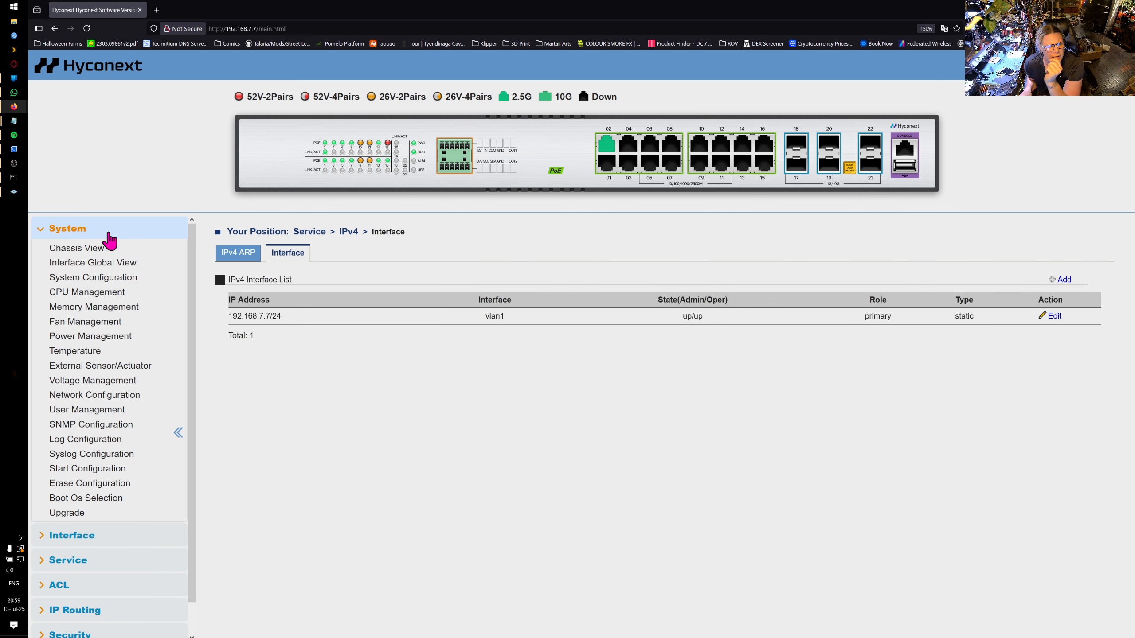
{"action": "left_click", "coordinate": [109, 354]}
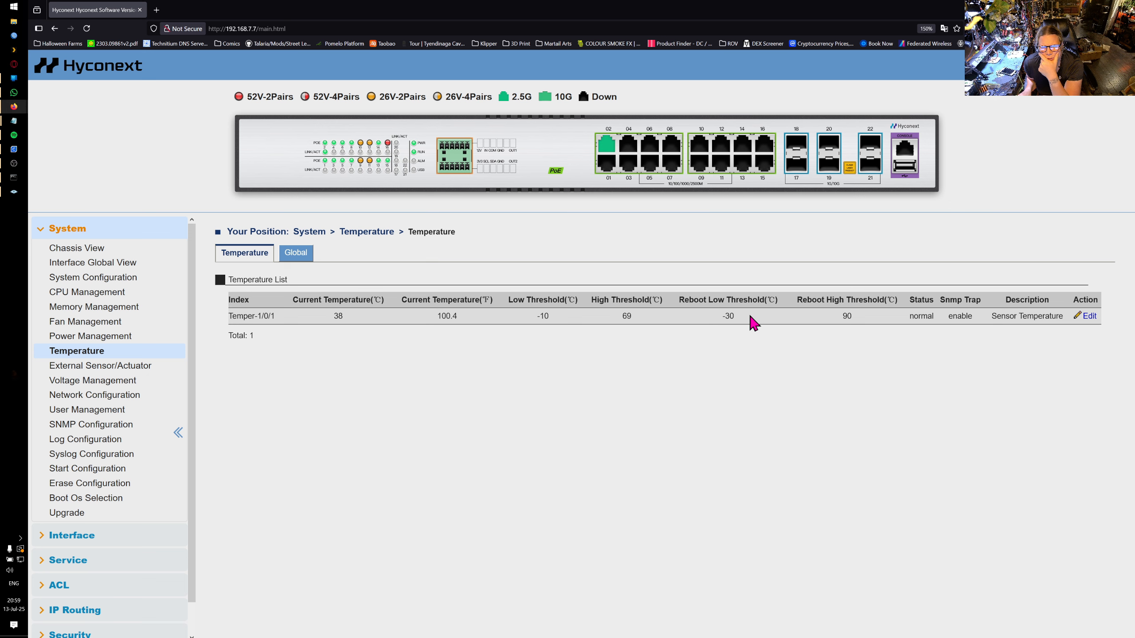
{"action": "left_click", "coordinate": [1089, 316]}
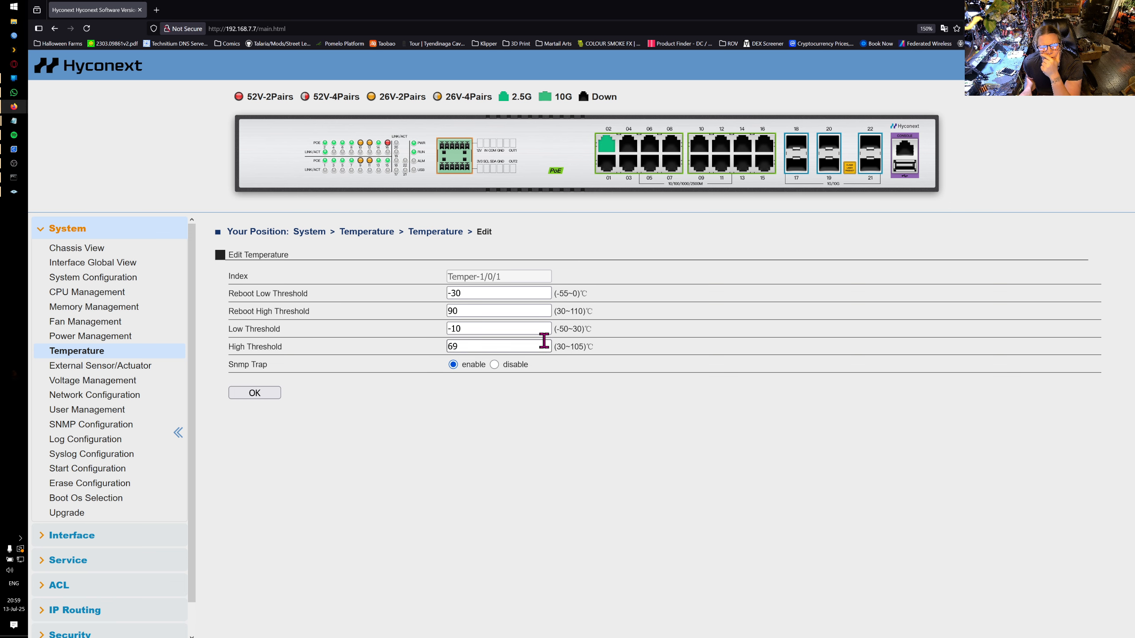
{"action": "left_click_drag", "start_coordinate": [496, 293], "coordinate": [425, 291]}
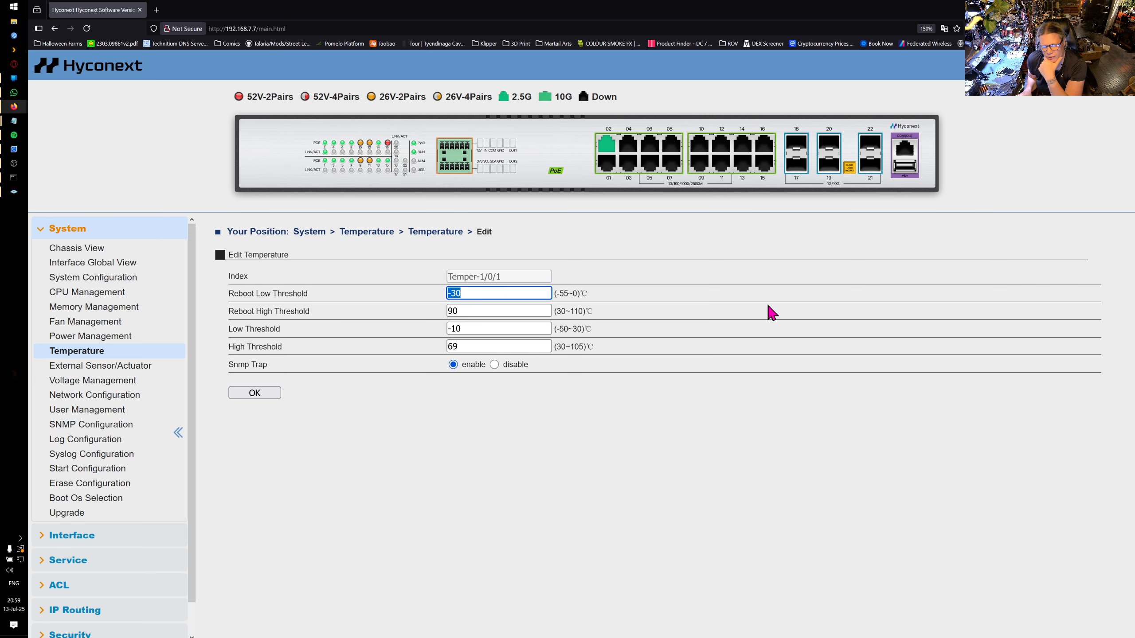
{"action": "type", "text": "-55"}
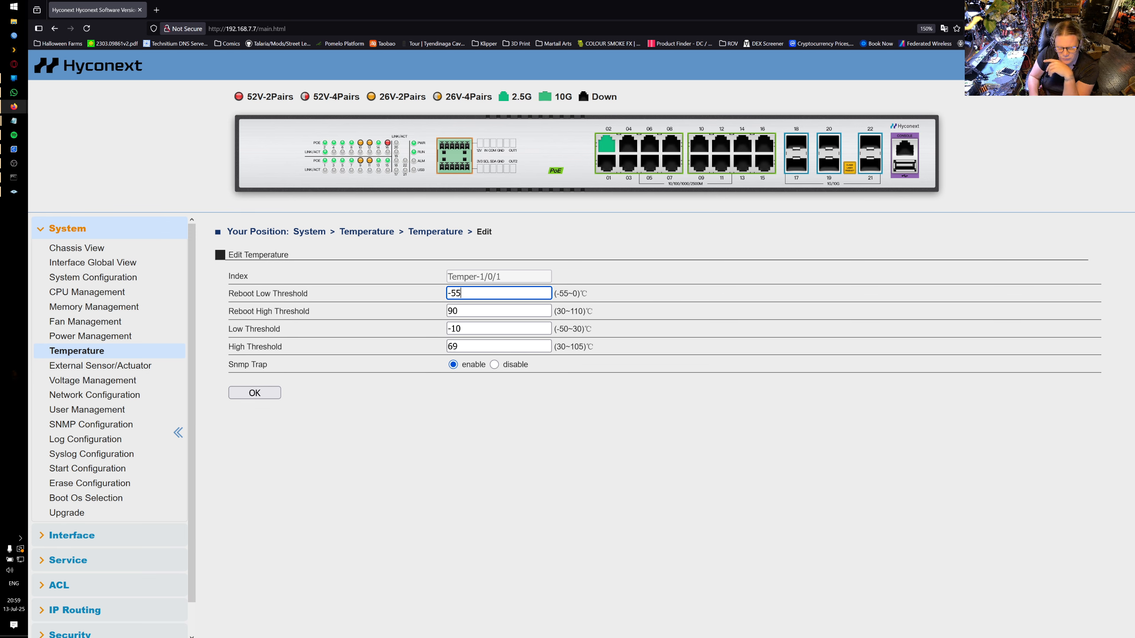
{"action": "key", "text": "Tab"}
{"action": "type", "text": "1"}
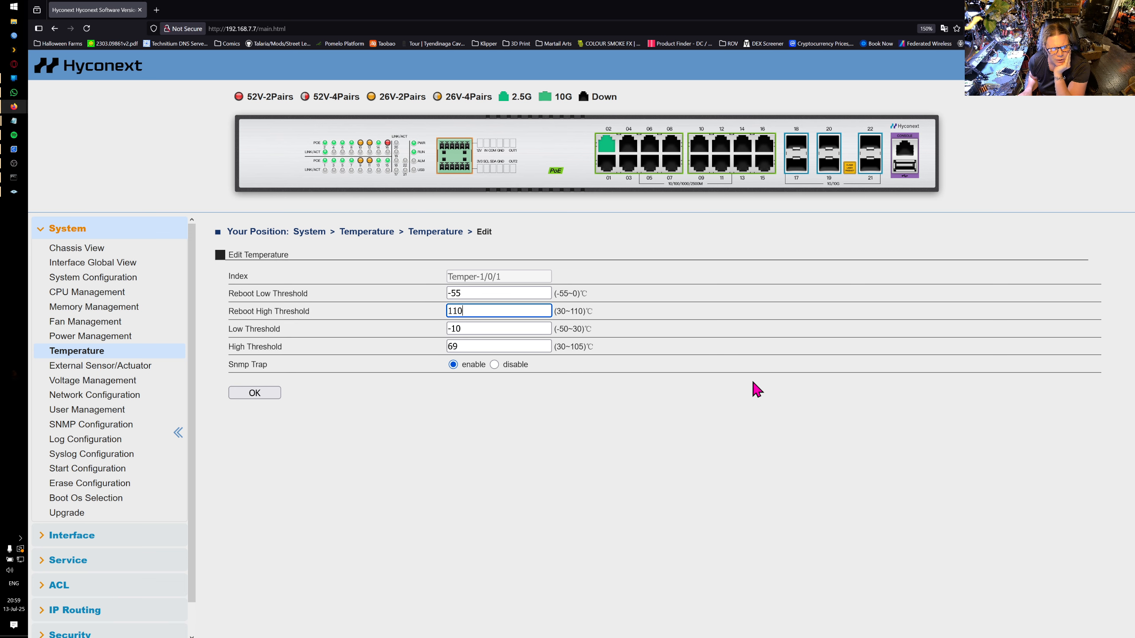
{"action": "left_click", "coordinate": [612, 454]}
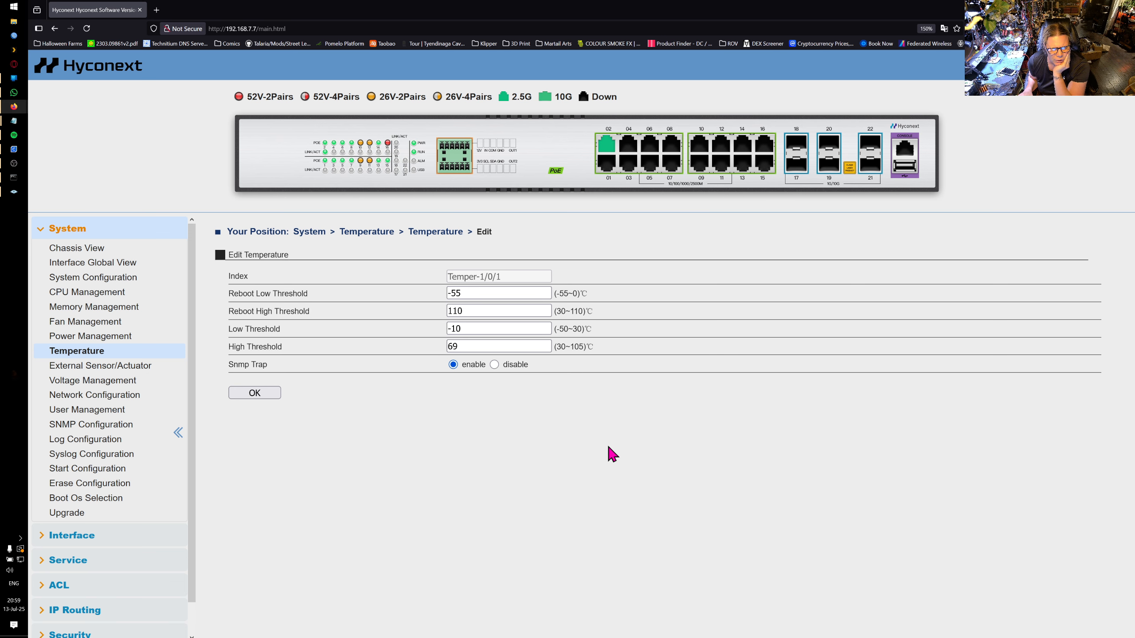
{"action": "left_click", "coordinate": [253, 393]}
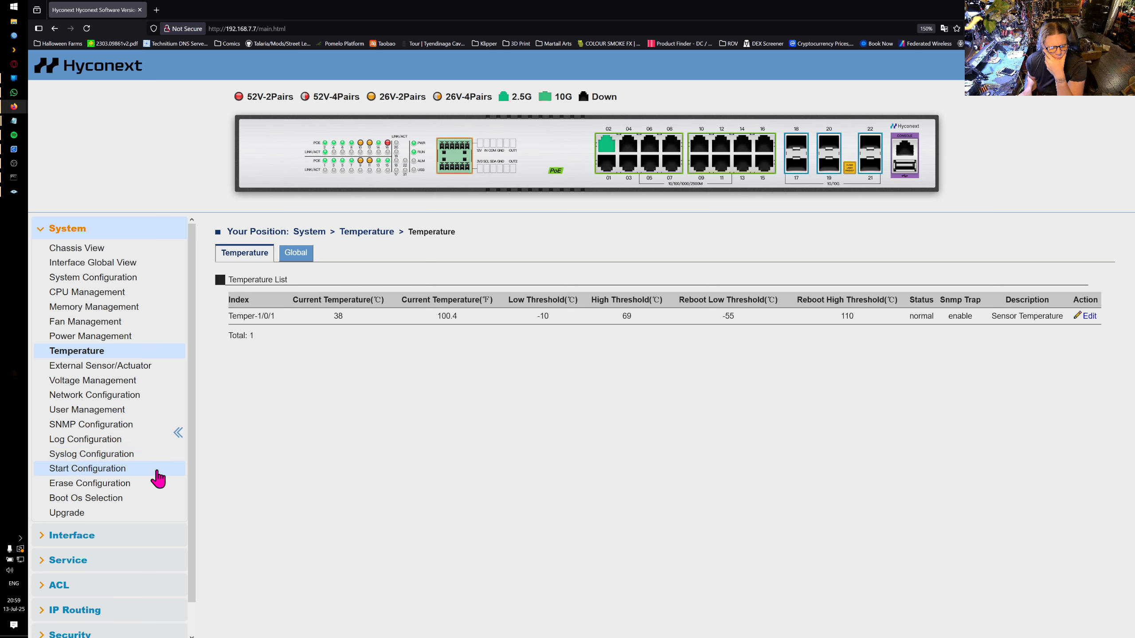
Step: Review the voltage list, the global voltage monitoring setting and the external sensor list
{"action": "left_click", "coordinate": [138, 382]}
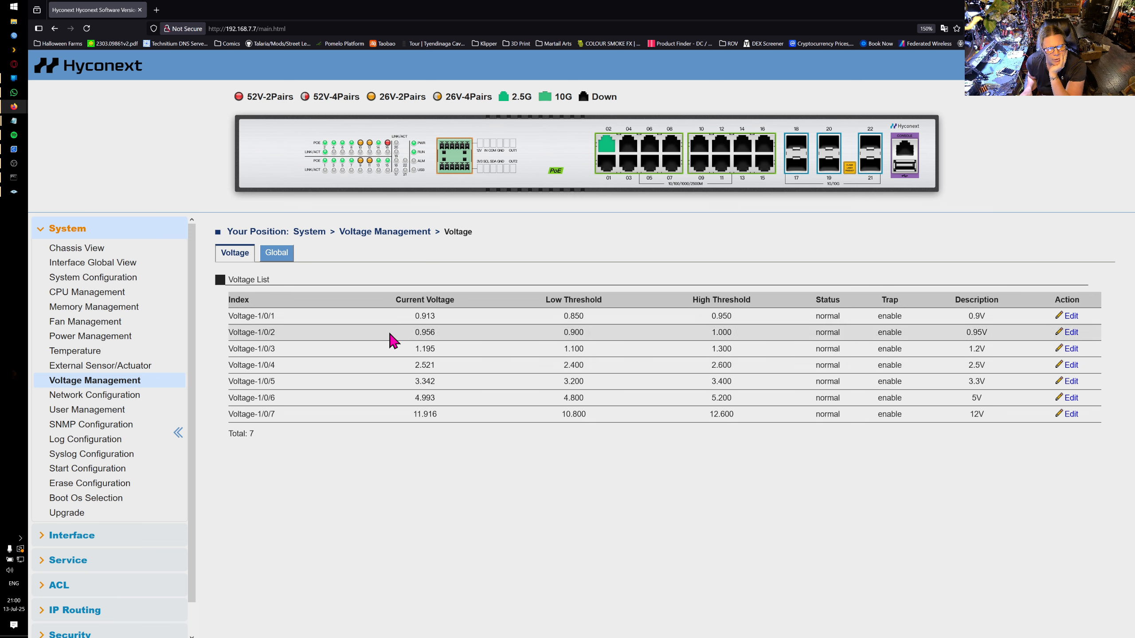
{"action": "left_click", "coordinate": [282, 263]}
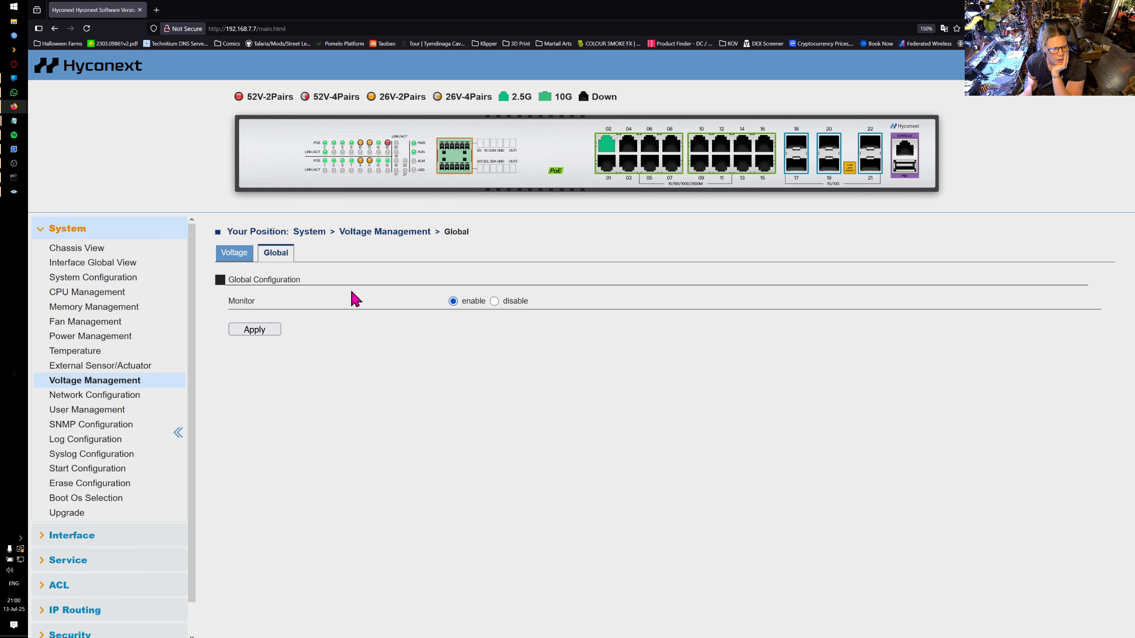
{"action": "left_click", "coordinate": [122, 370]}
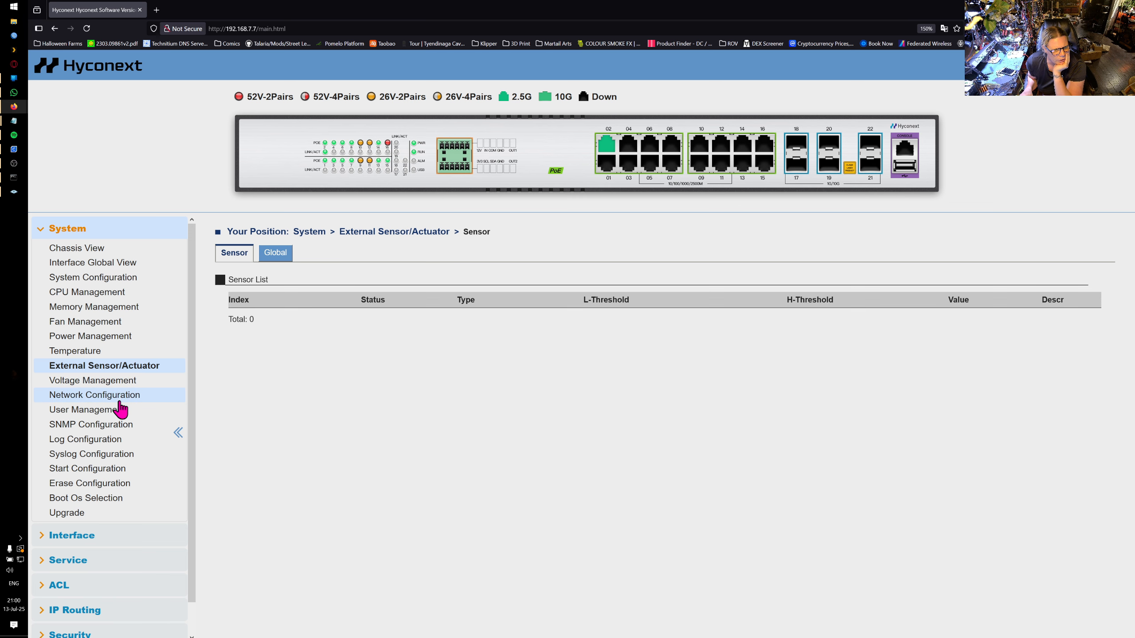
Step: Review the User Management global configuration and the list of users currently online
{"action": "left_click", "coordinate": [85, 409]}
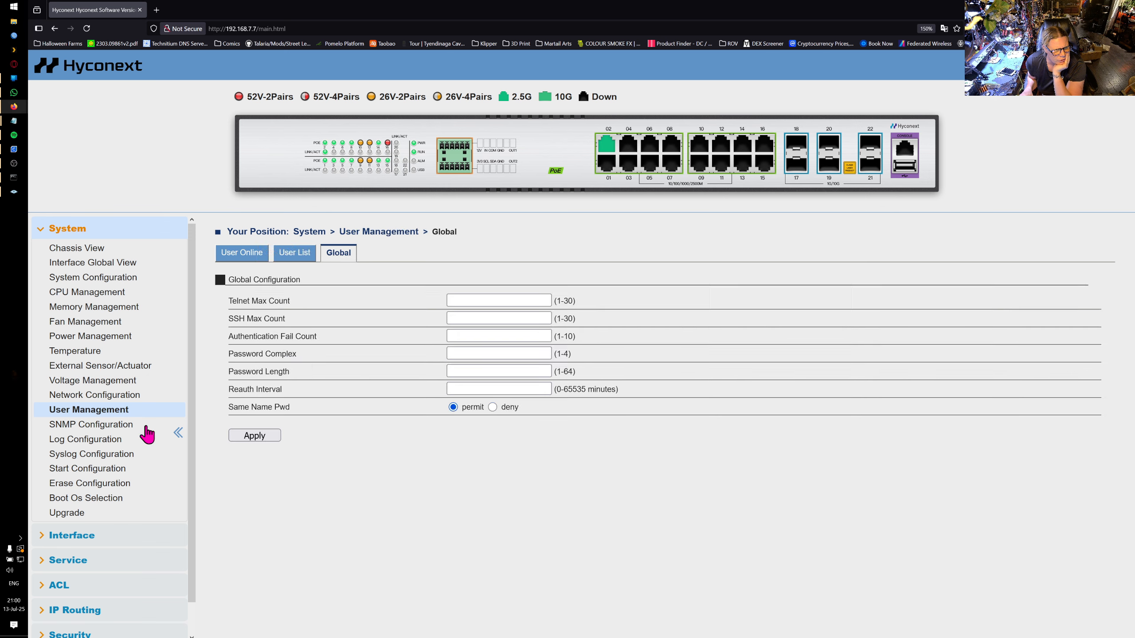
{"action": "left_click", "coordinate": [274, 255]}
{"action": "left_click", "coordinate": [263, 254]}
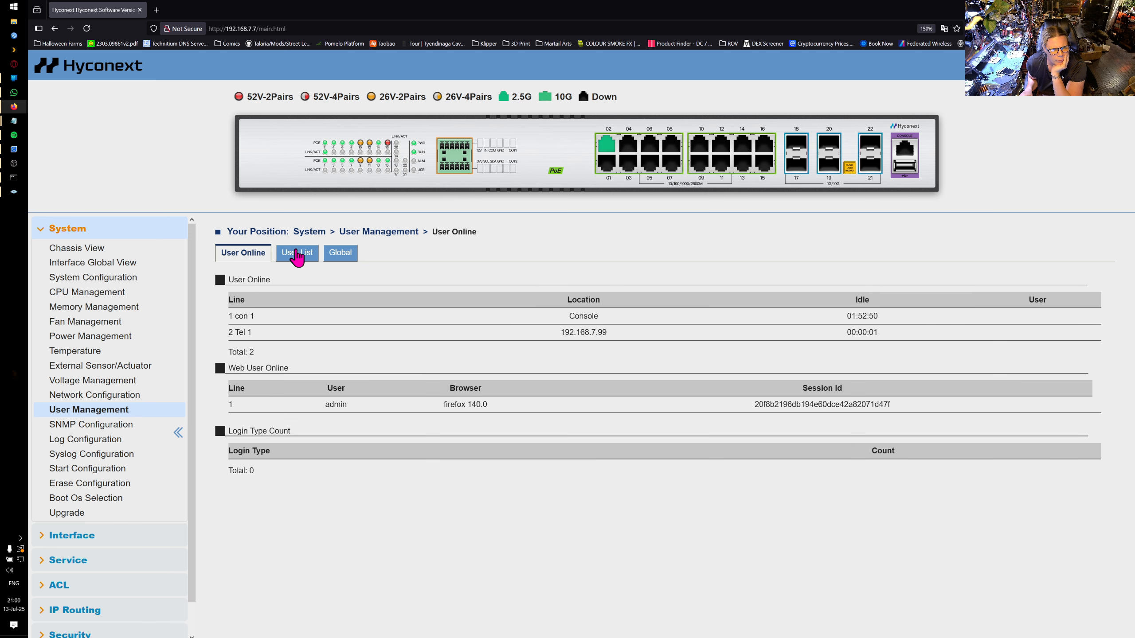
Step: Review the User Management online users, user list and global settings, and look at the Add User form without adding a user
{"action": "left_click", "coordinate": [295, 254]}
{"action": "left_click", "coordinate": [247, 256]}
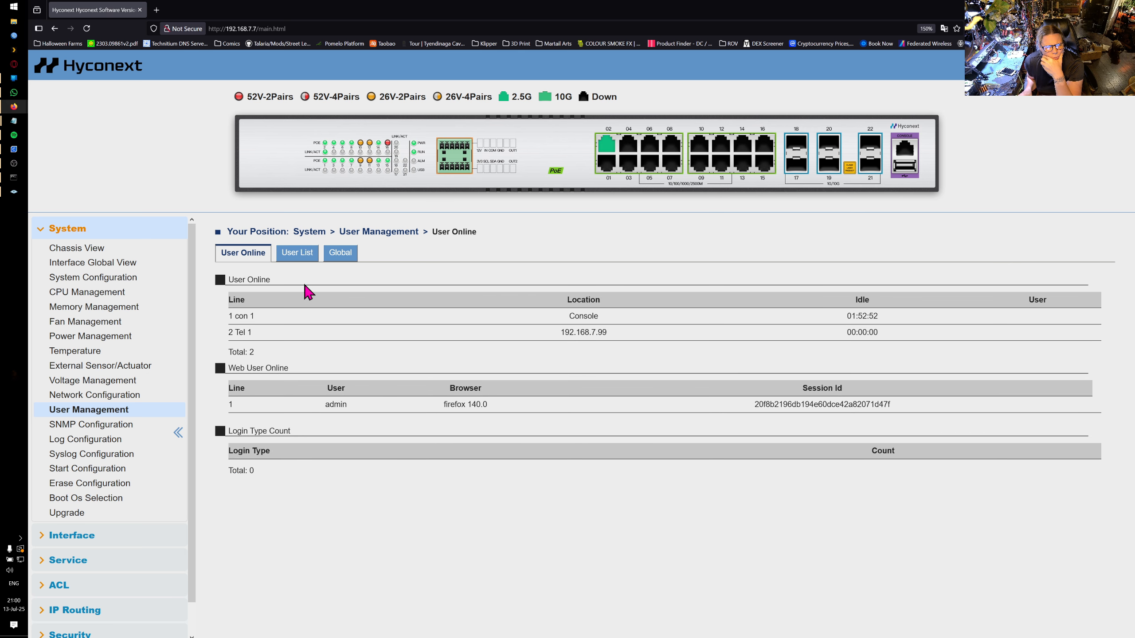
{"action": "left_click", "coordinate": [296, 253]}
{"action": "left_click", "coordinate": [342, 259]}
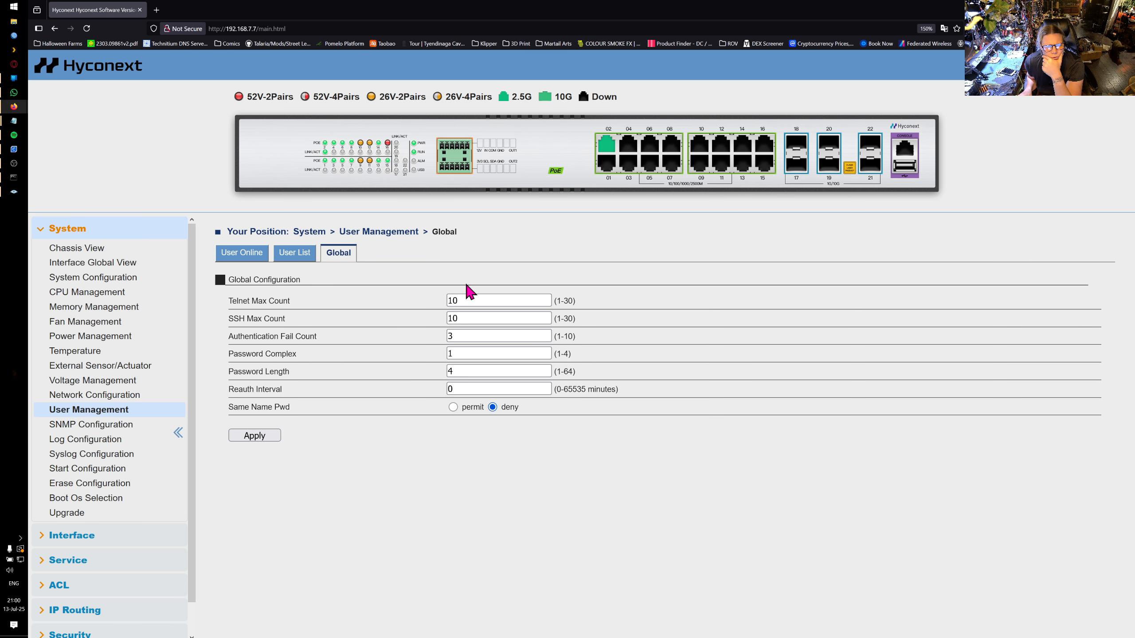
{"action": "left_click", "coordinate": [295, 253]}
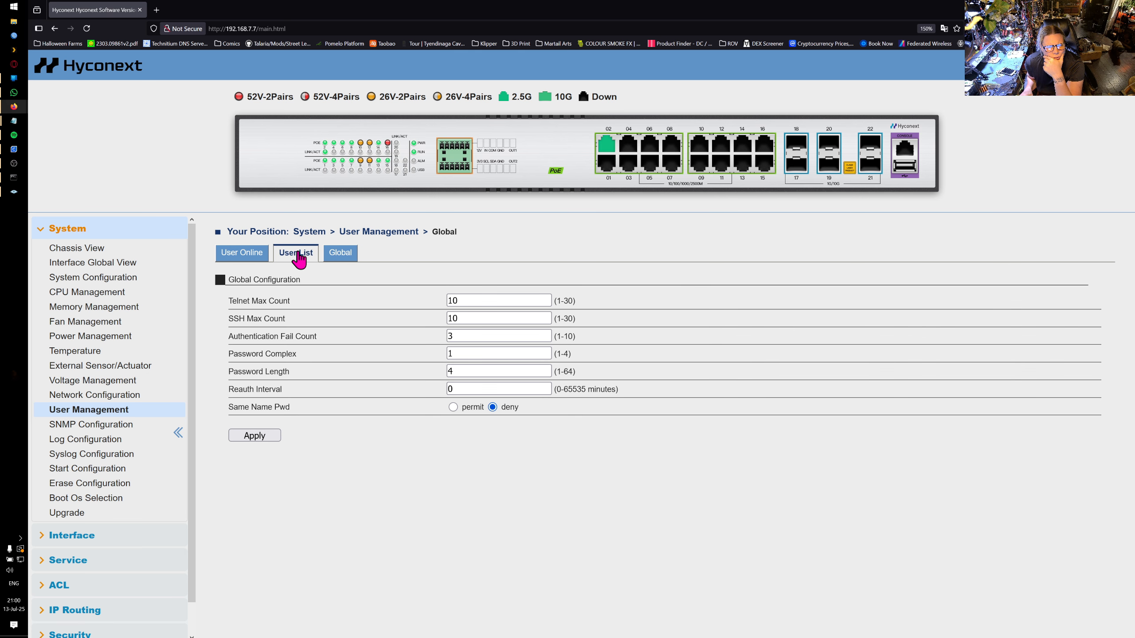
{"action": "left_click", "coordinate": [1060, 280]}
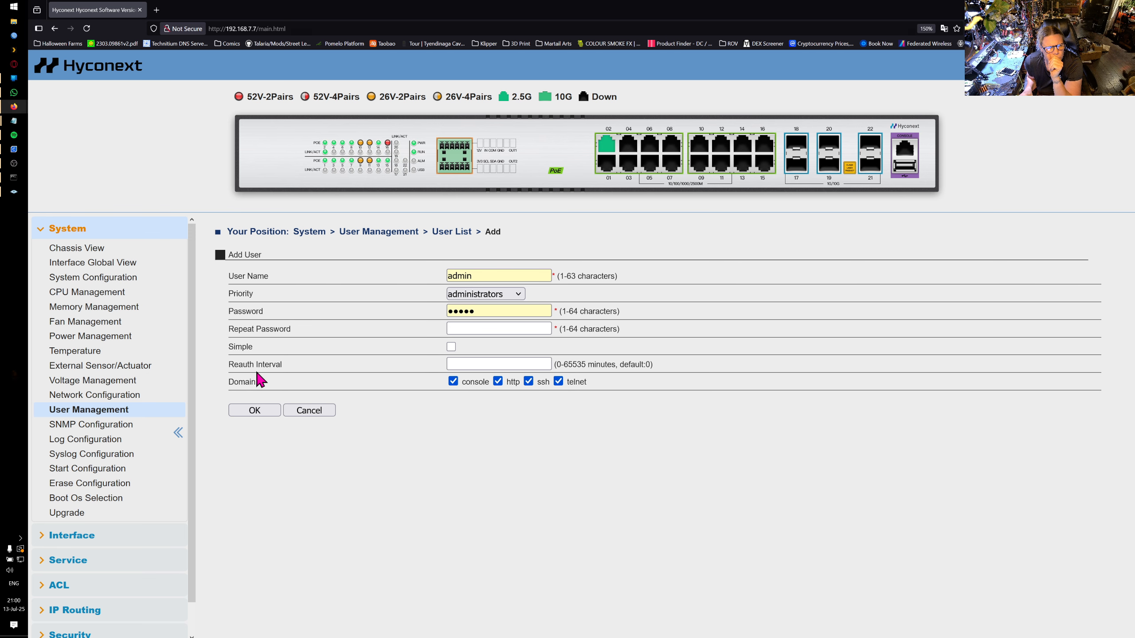
{"action": "left_click", "coordinate": [313, 412]}
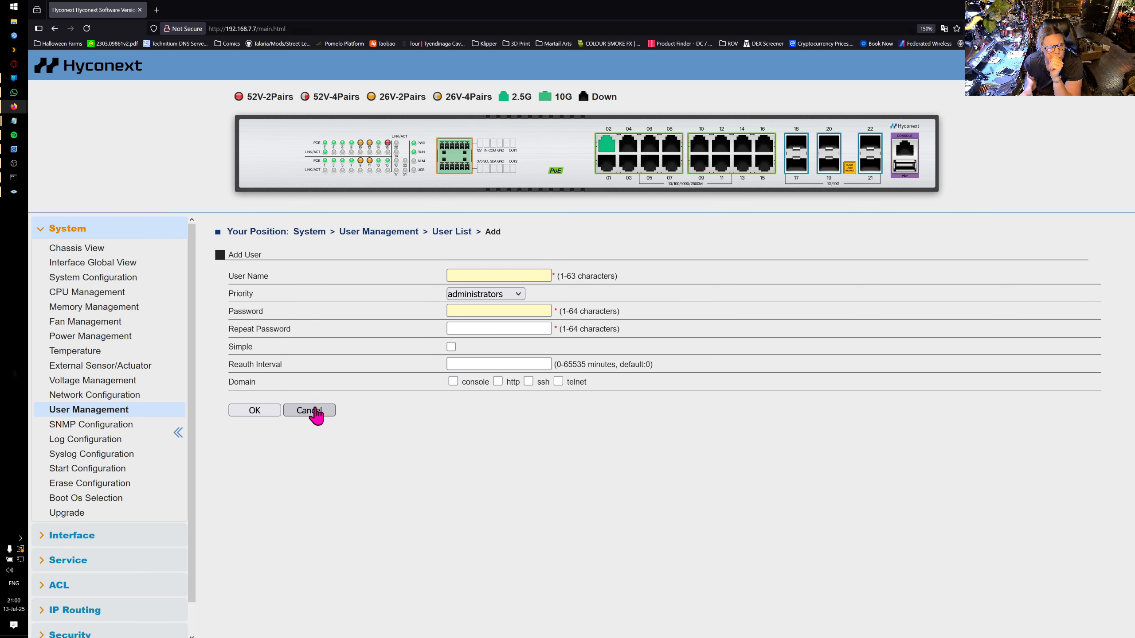
Step: Review the SNMP global configuration and the IPv4 network list under Network Configuration
{"action": "left_click", "coordinate": [125, 427]}
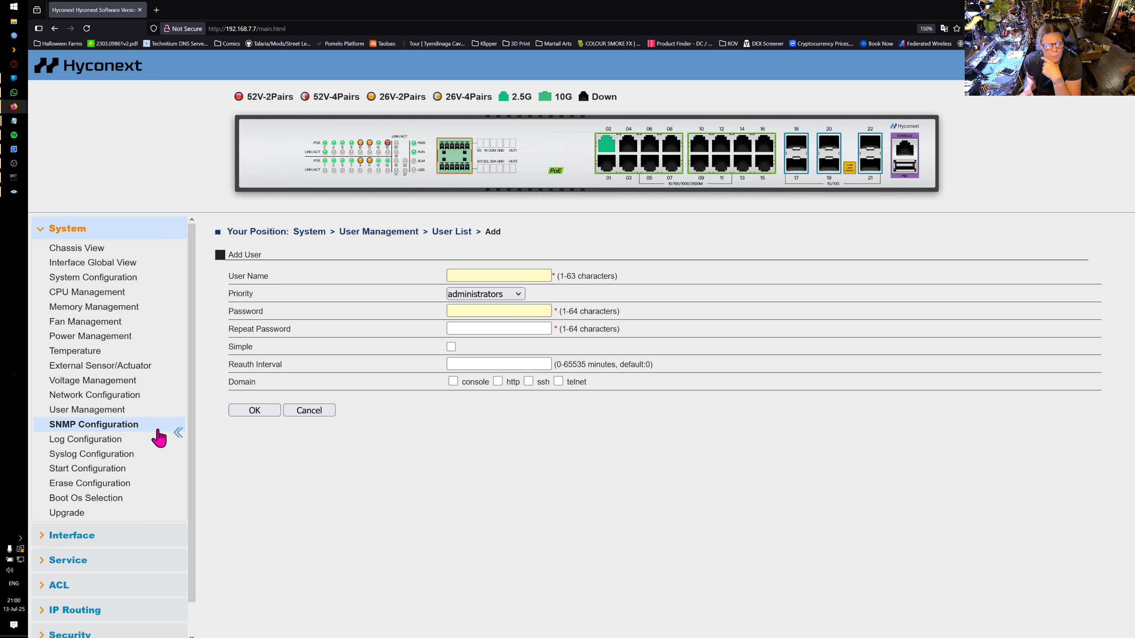
{"action": "left_click", "coordinate": [121, 429]}
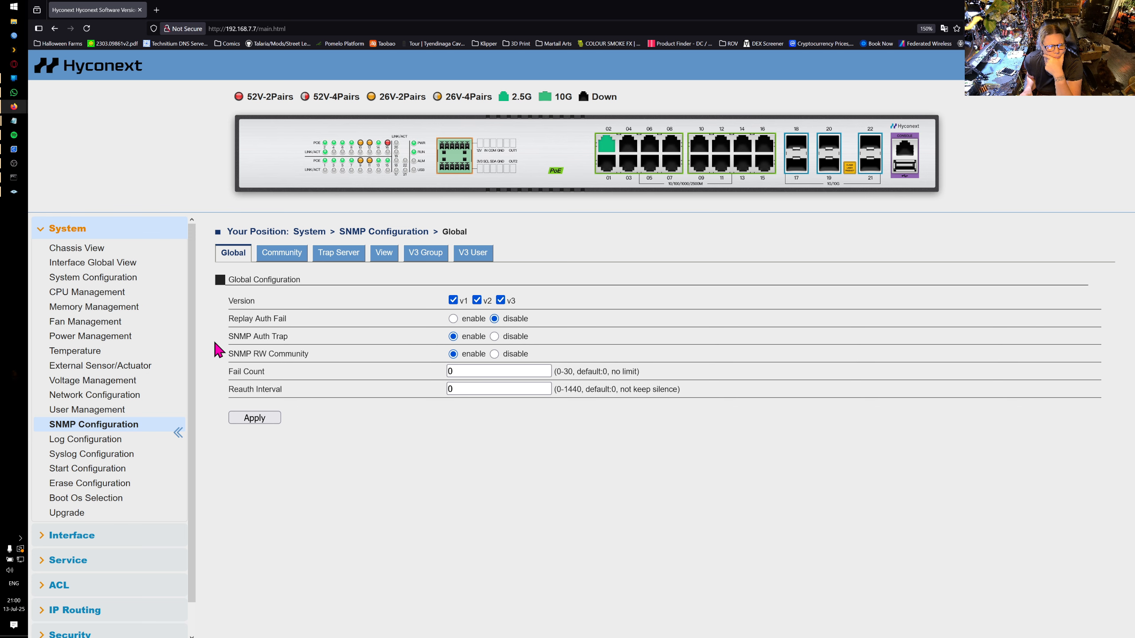
{"action": "left_click", "coordinate": [111, 396]}
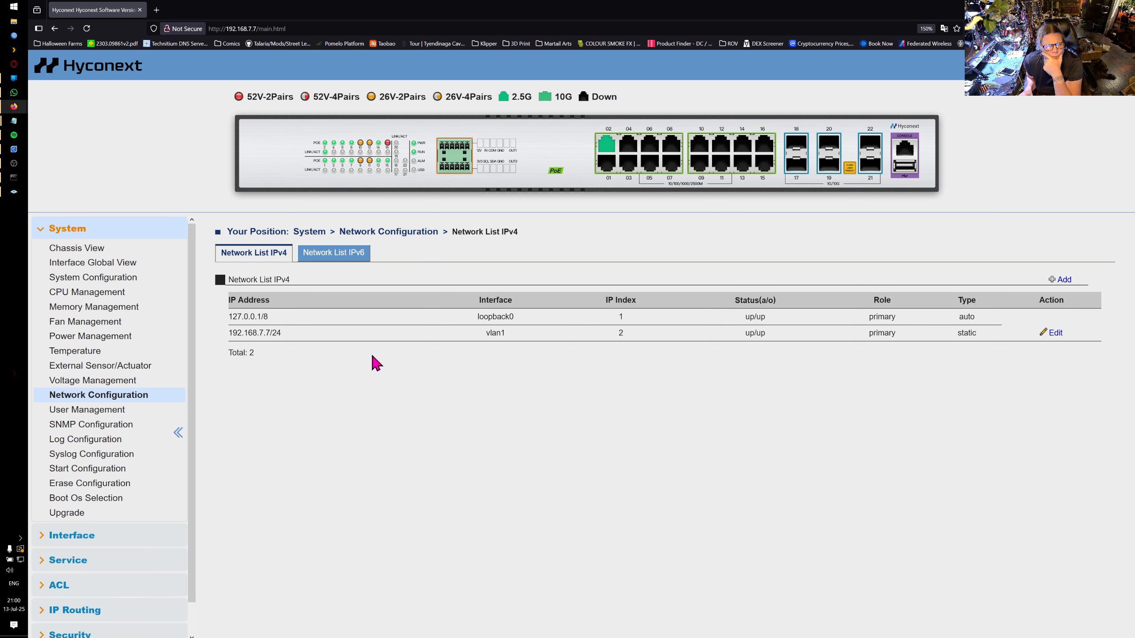
{"action": "left_click_drag", "start_coordinate": [280, 317], "coordinate": [225, 318]}
{"action": "left_click", "coordinate": [406, 419]}
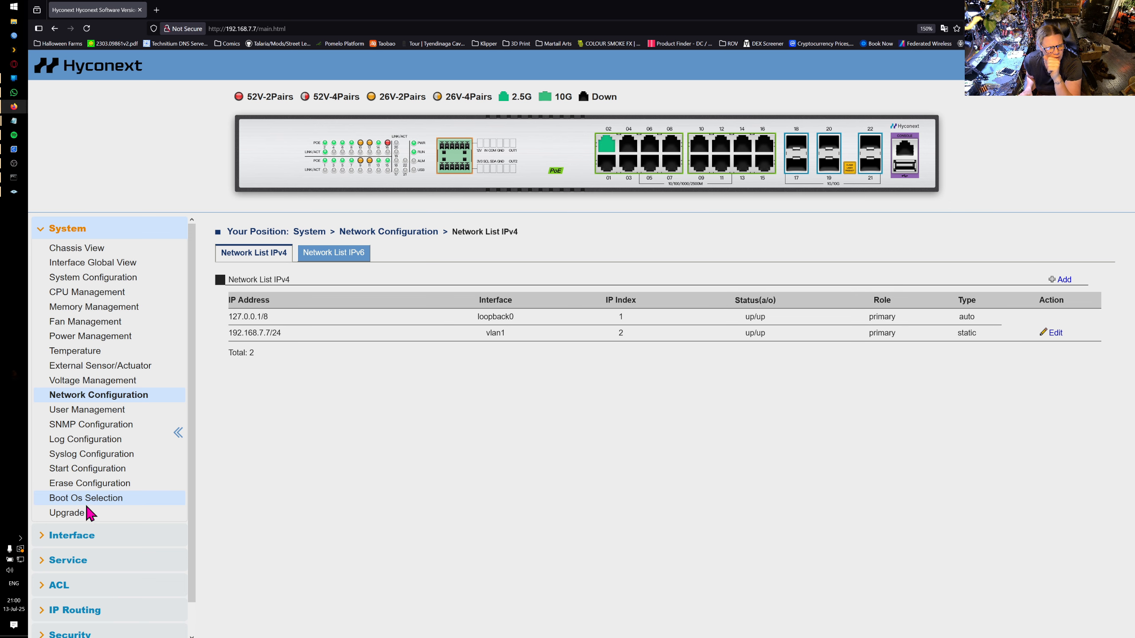
{"action": "scroll", "coordinate": [116, 497], "scroll_direction": "down", "scroll_amount": 1}
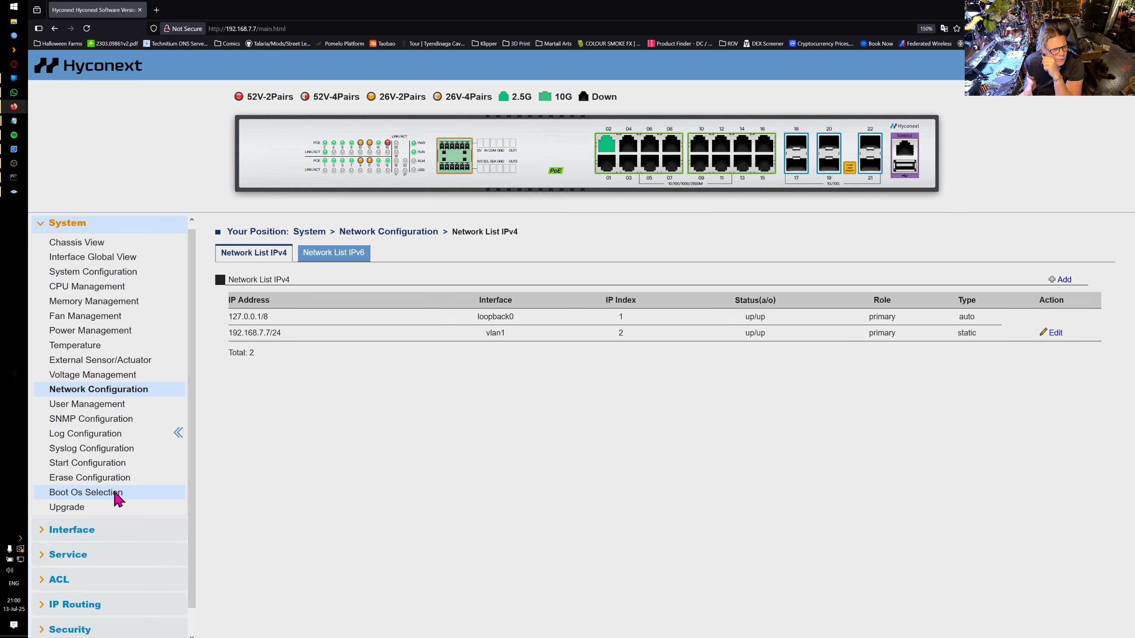
{"action": "scroll", "coordinate": [115, 497], "scroll_direction": "up", "scroll_amount": 1}
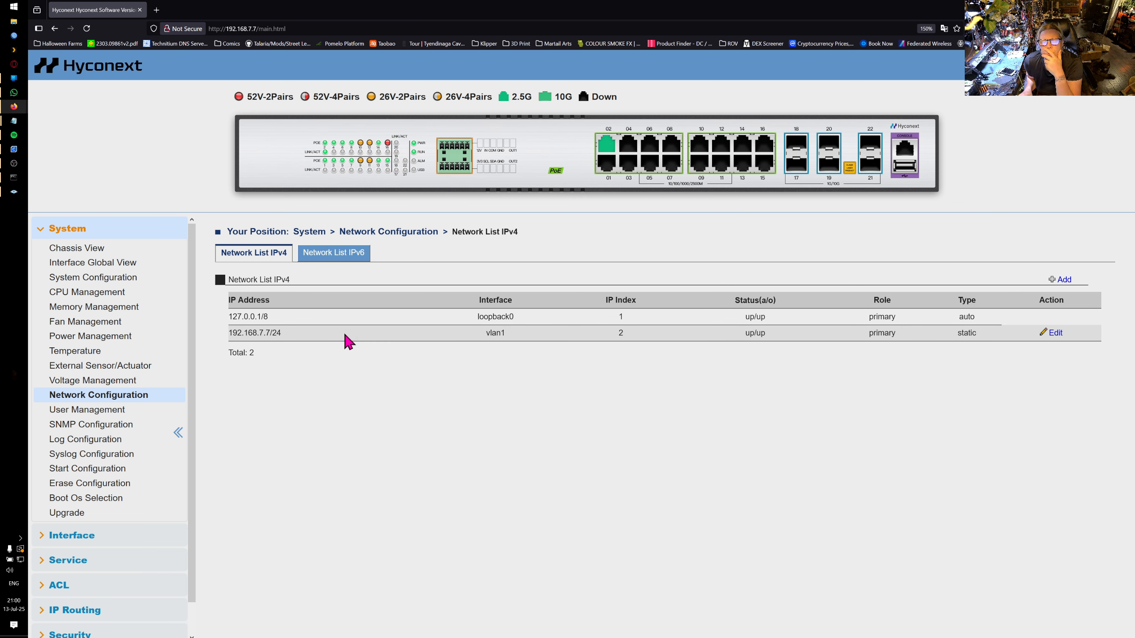
Step: Close the old command prompt window, run a Quick scan of 192.168.7.7 in Zenmap and highlight the open ports in the output
{"action": "left_click", "coordinate": [14, 177]}
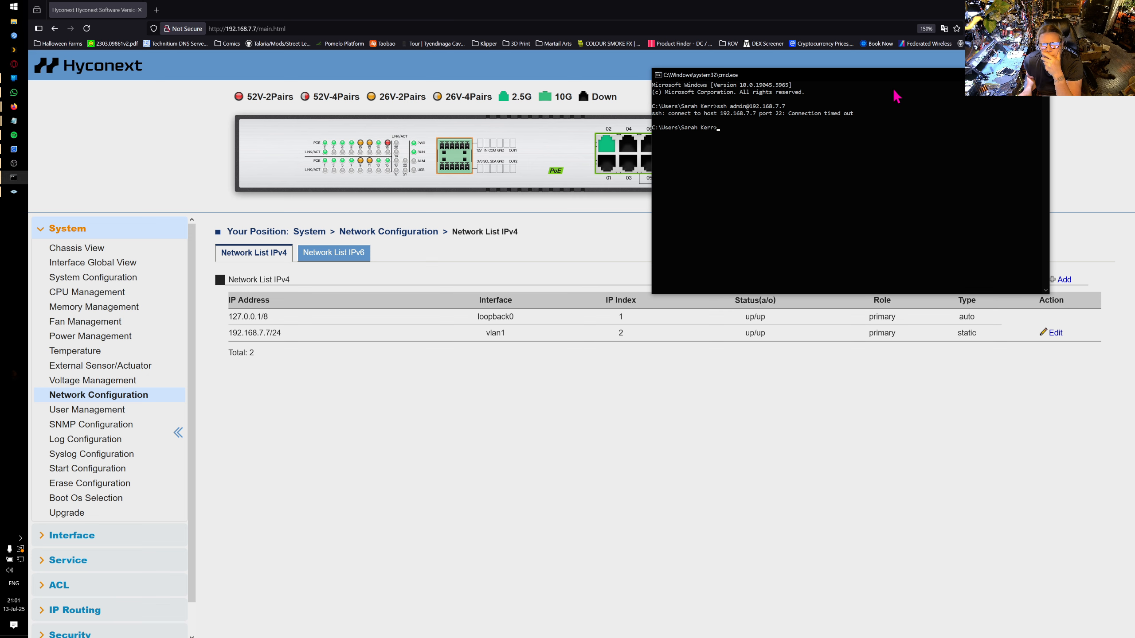
{"action": "left_click", "coordinate": [1039, 74]}
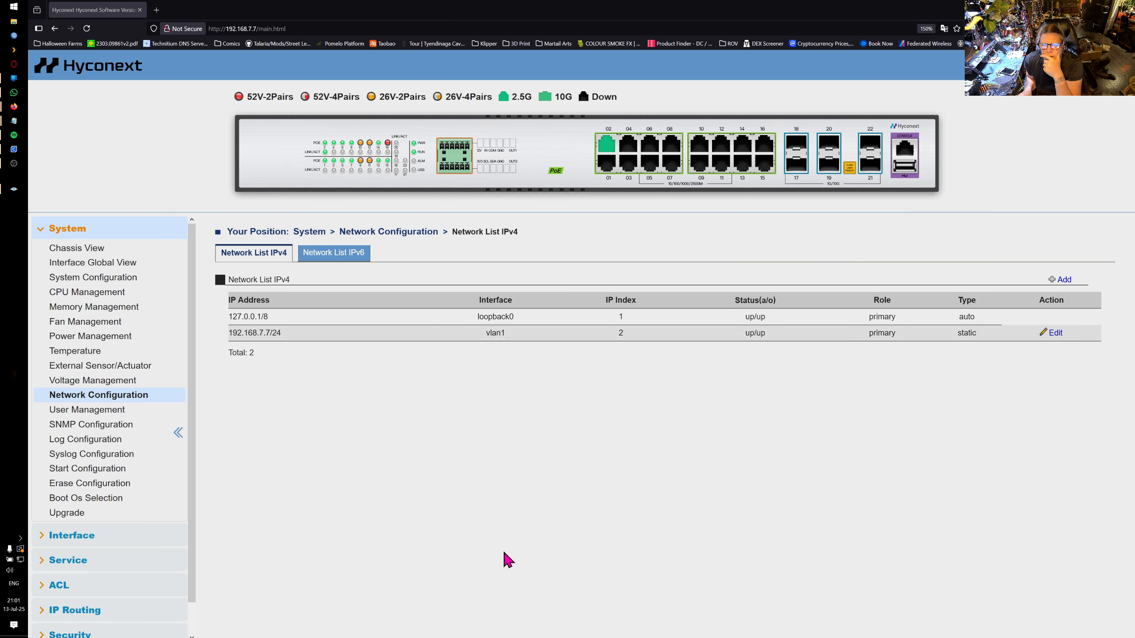
{"action": "left_click", "coordinate": [14, 178]}
{"action": "left_click_drag", "start_coordinate": [796, 141], "coordinate": [861, 132]}
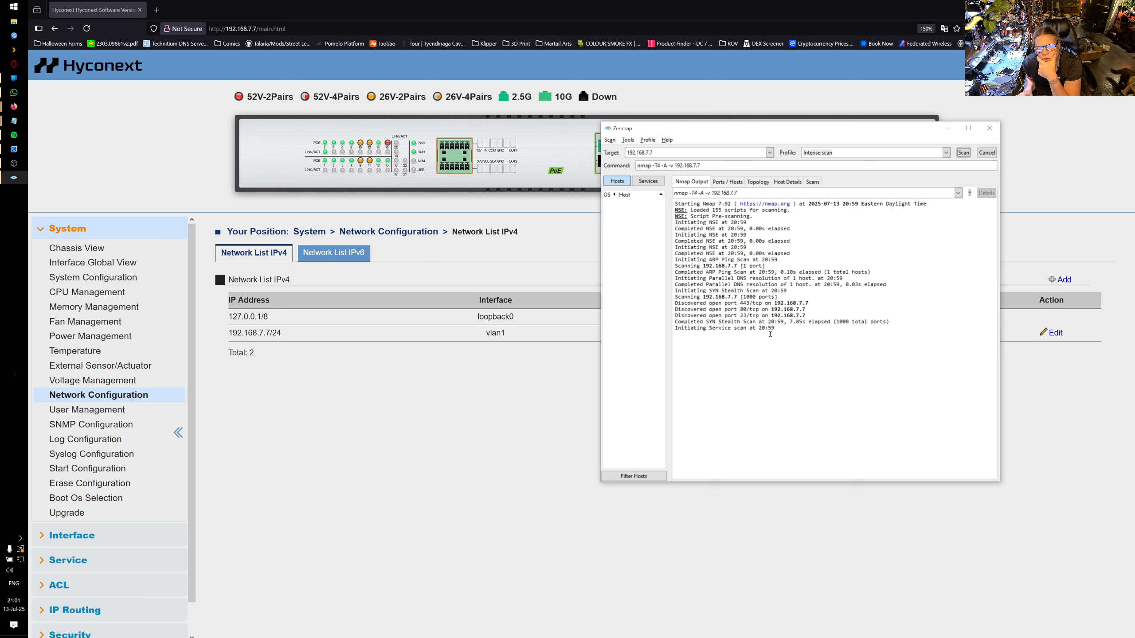
{"action": "left_click", "coordinate": [947, 153]}
{"action": "left_click", "coordinate": [861, 215]}
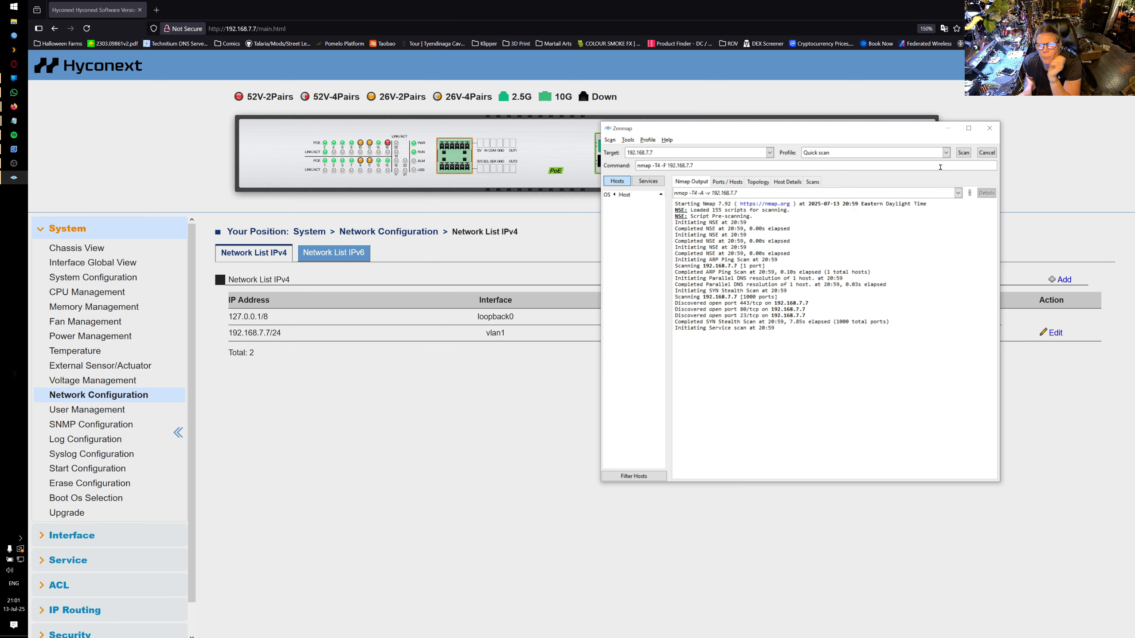
{"action": "left_click", "coordinate": [962, 153]}
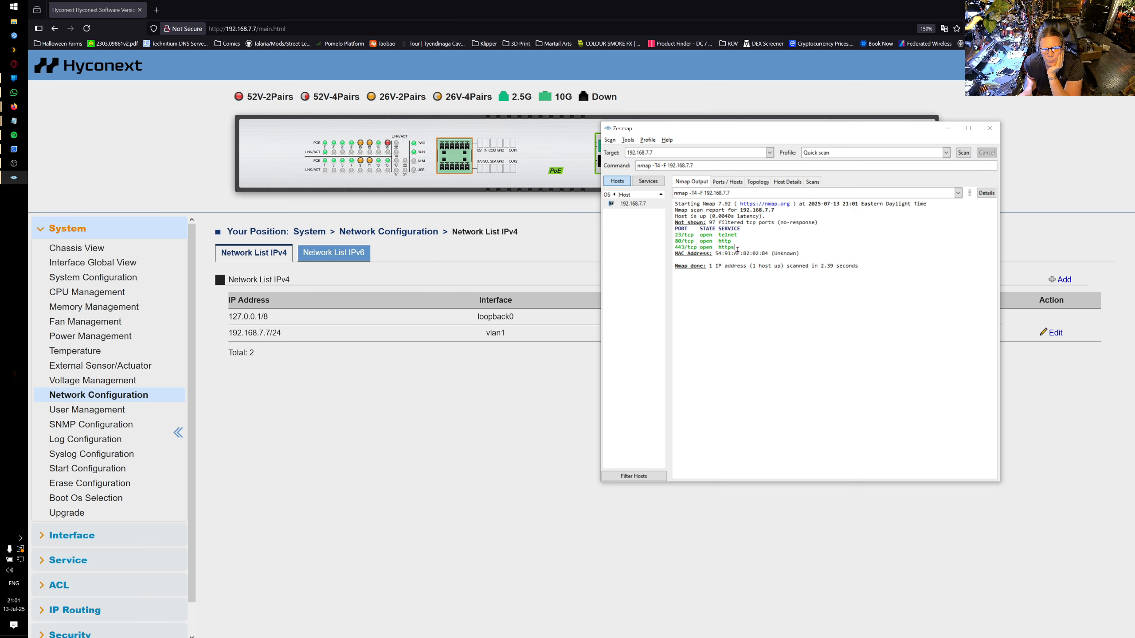
{"action": "left_click_drag", "start_coordinate": [737, 249], "coordinate": [686, 234]}
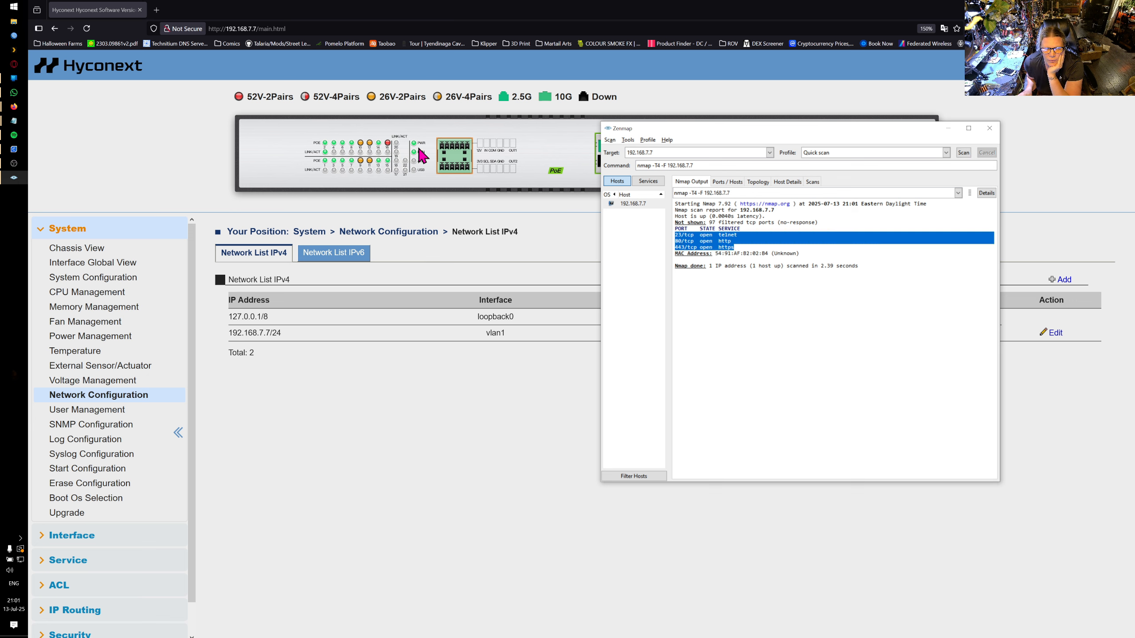
Step: Try to reach the switch with the command telnet 192.168.7.7 in a new Command Prompt window, and close the window
{"action": "left_click", "coordinate": [15, 7]}
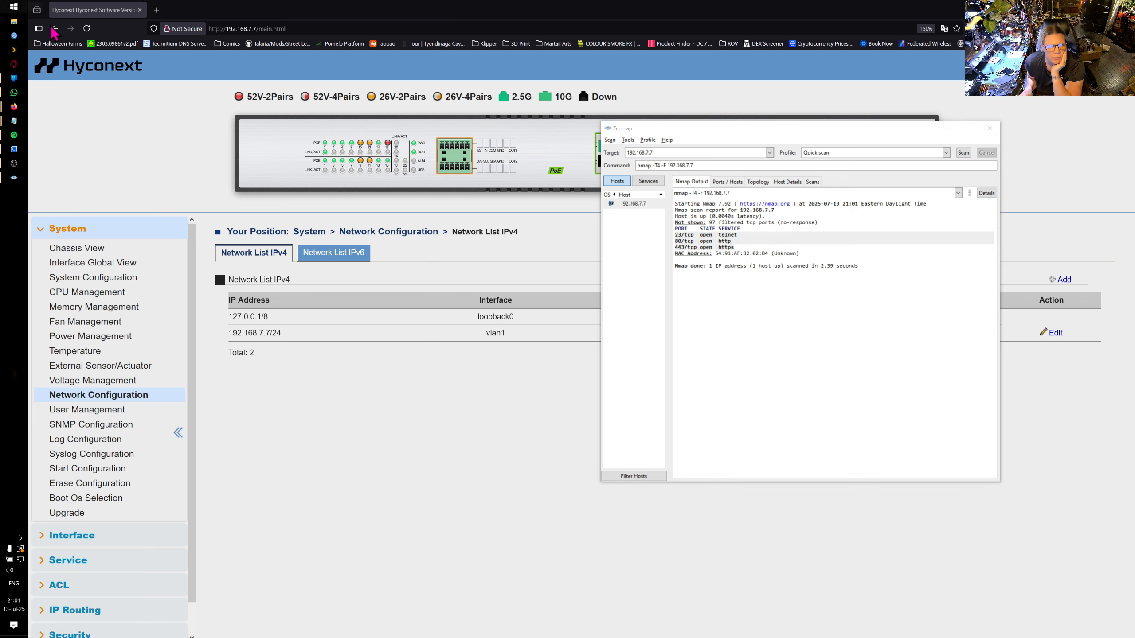
{"action": "key", "text": "super"}
{"action": "type", "text": "cmd"}
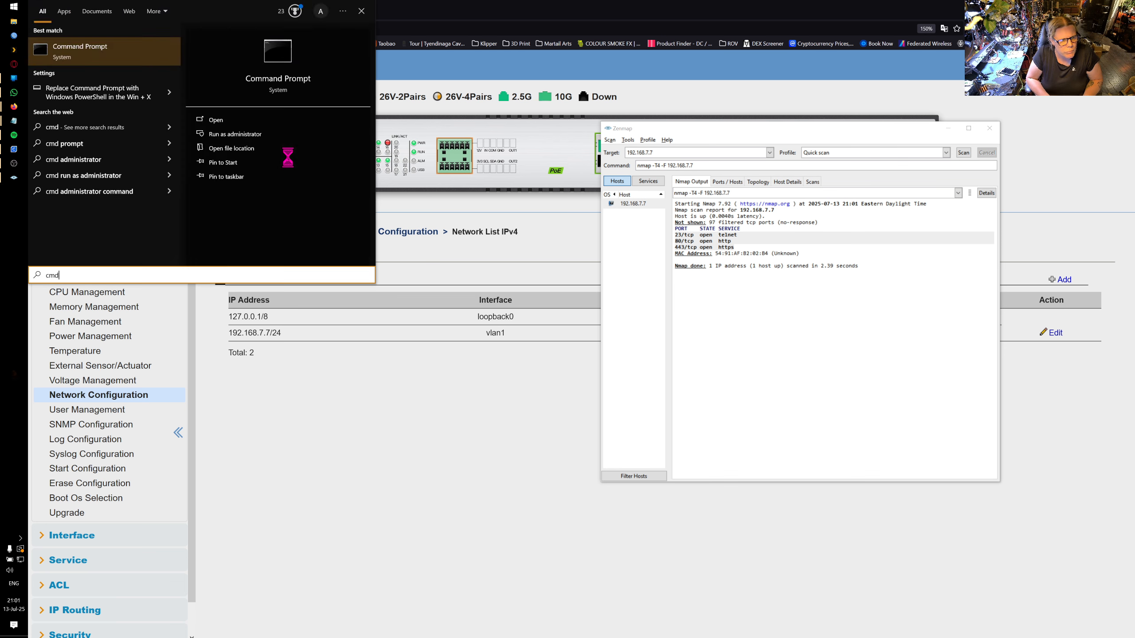
{"action": "key", "text": "Return"}
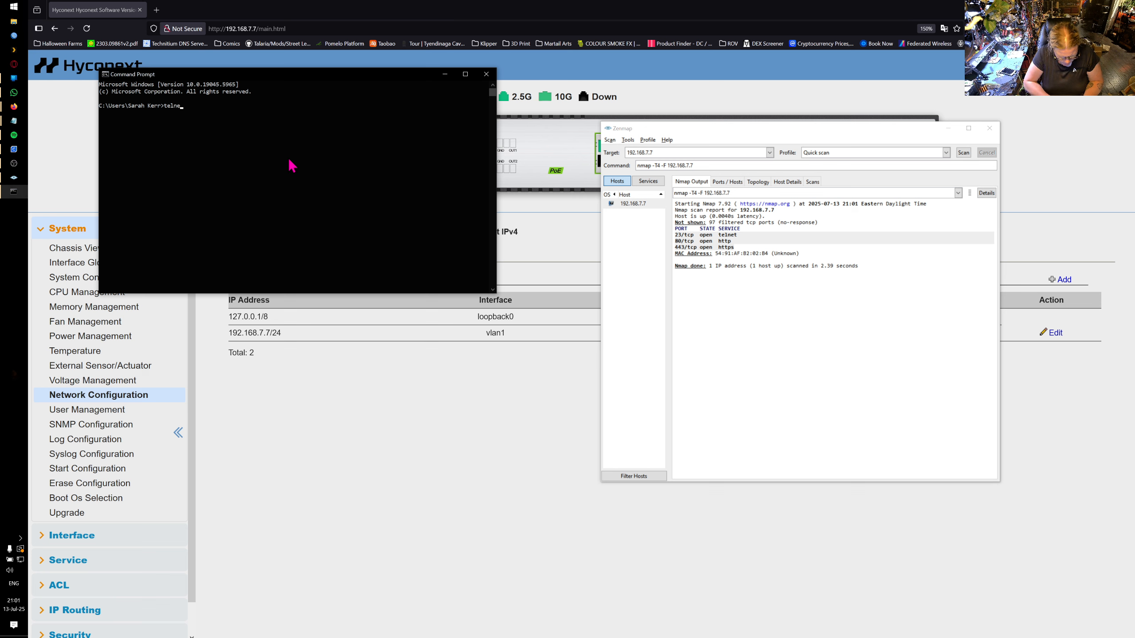
{"action": "type", "text": "telnet 192.168.7"}
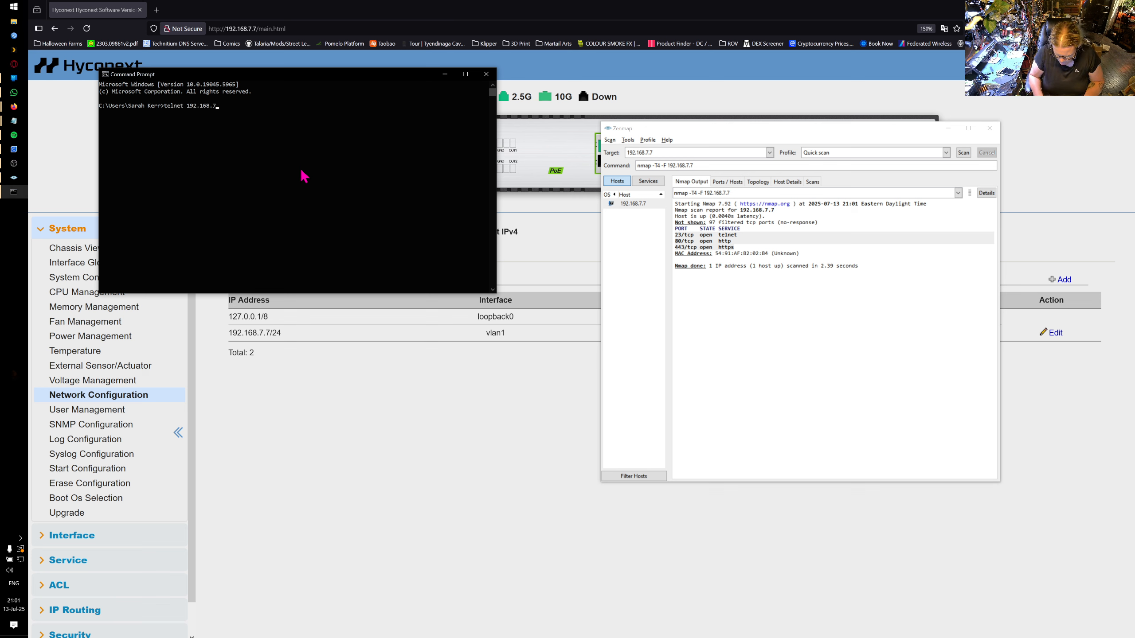
{"action": "type", "text": ".7"}
{"action": "key", "text": "Return"}
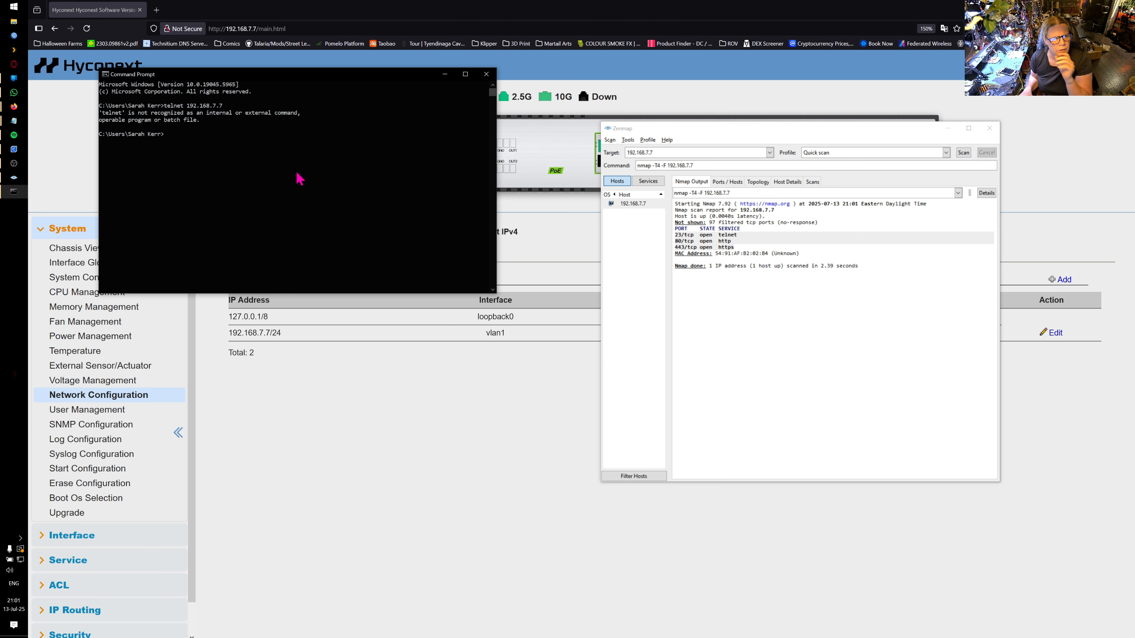
{"action": "left_click", "coordinate": [487, 73]}
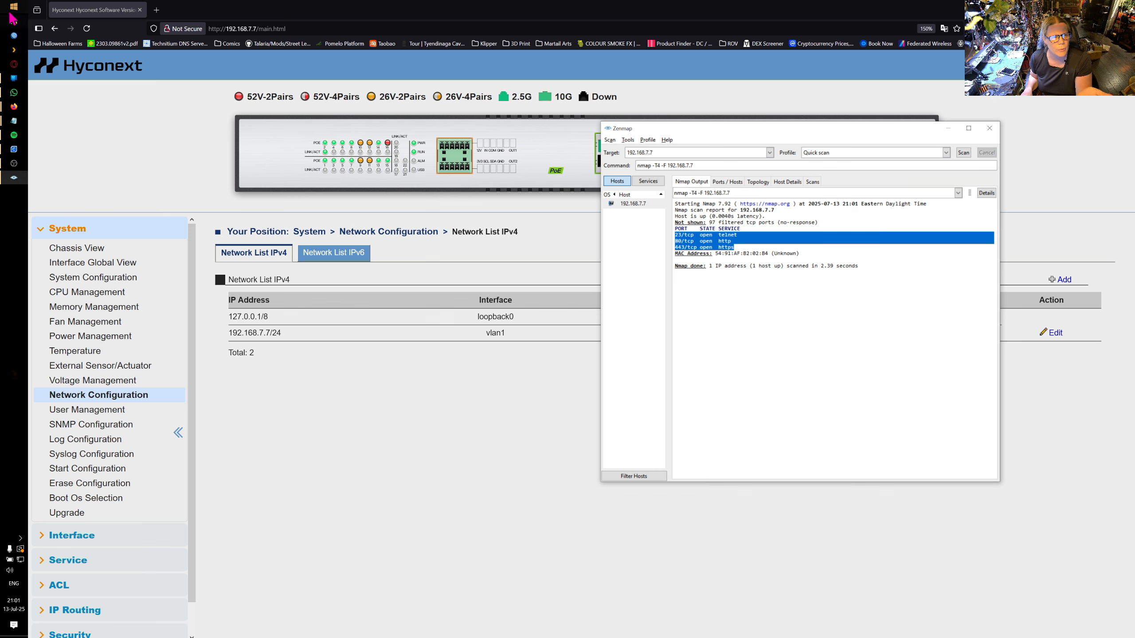
Step: Launch PuTTY and open a Telnet session to host 192.168.7.7 on port 23
{"action": "left_click", "coordinate": [14, 6]}
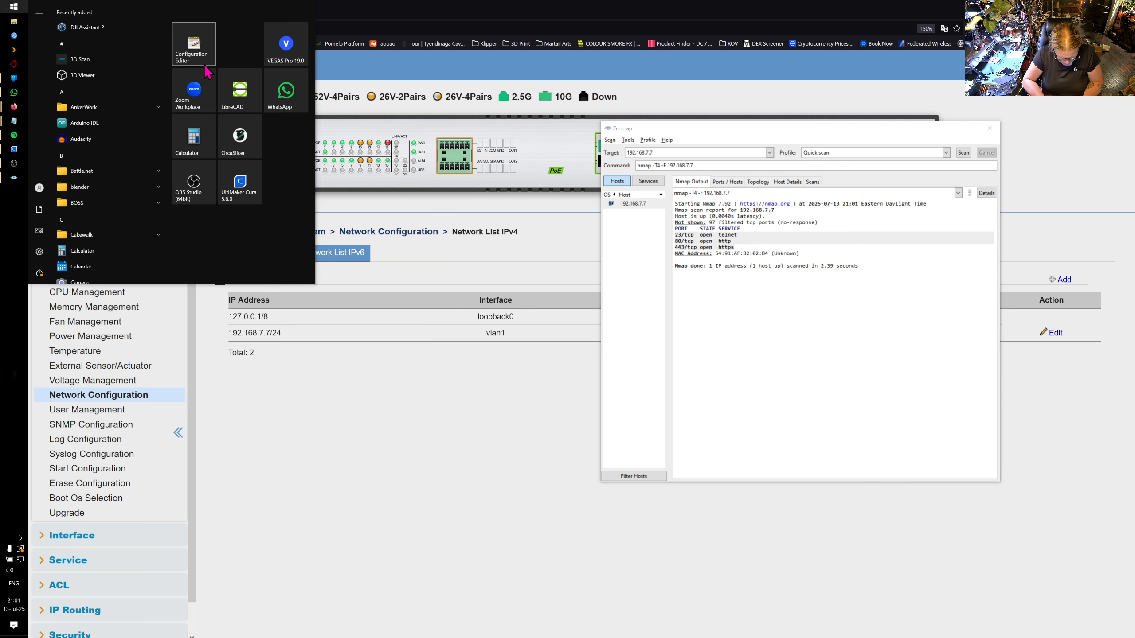
{"action": "type", "text": "putty"}
{"action": "key", "text": "Return"}
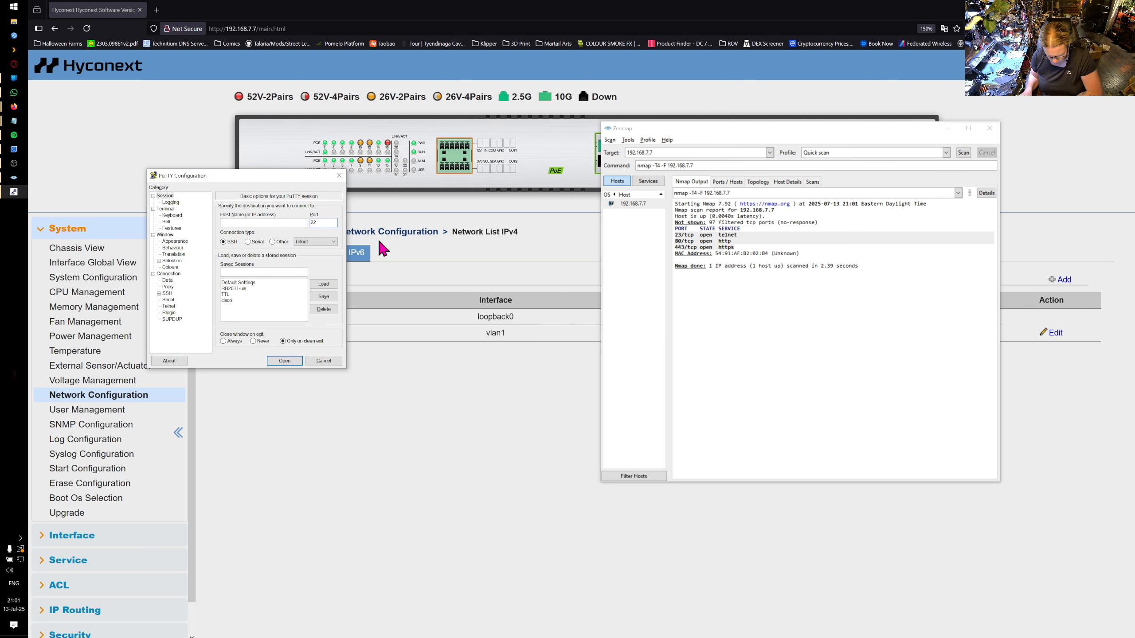
{"action": "key", "text": "BackSpace"}
{"action": "type", "text": "3"}
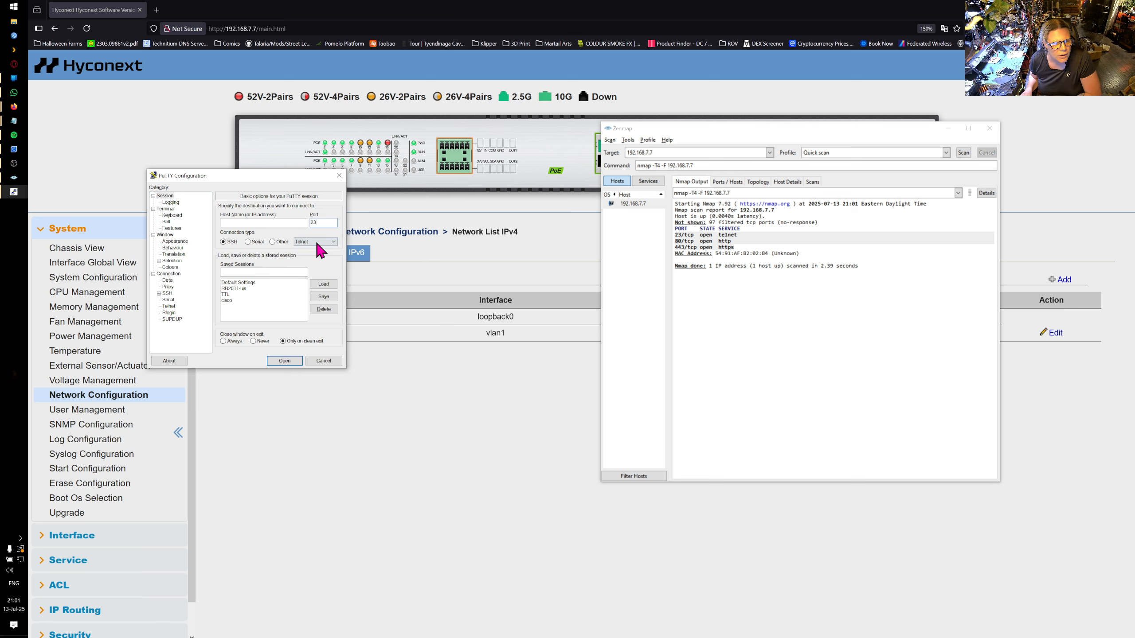
{"action": "left_click", "coordinate": [273, 242]}
{"action": "left_click", "coordinate": [281, 222]}
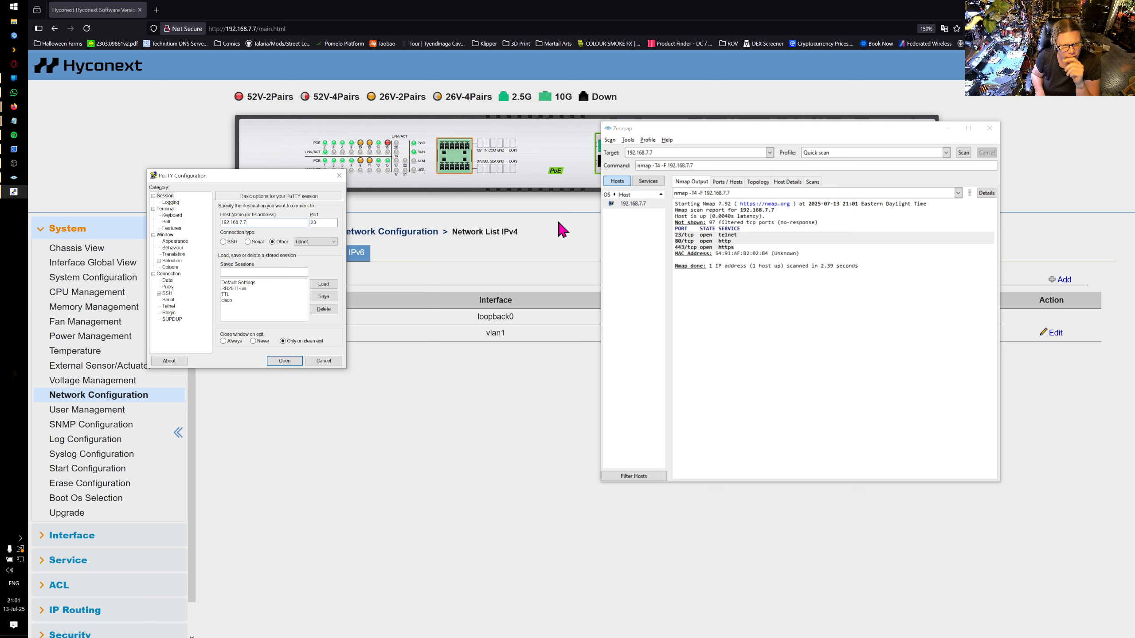
{"action": "key", "text": "Return"}
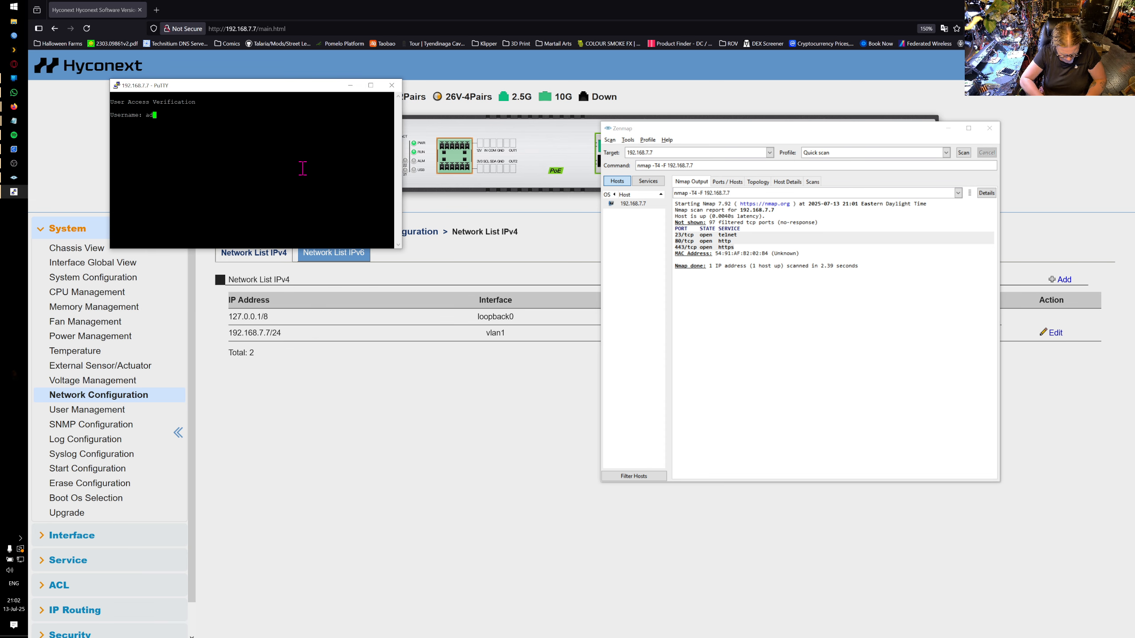
Step: Log in to the switch's Telnet session as admin with the account password
{"action": "key", "text": "Return"}
{"action": "type", "text": "*****"}
{"action": "key", "text": "Return"}
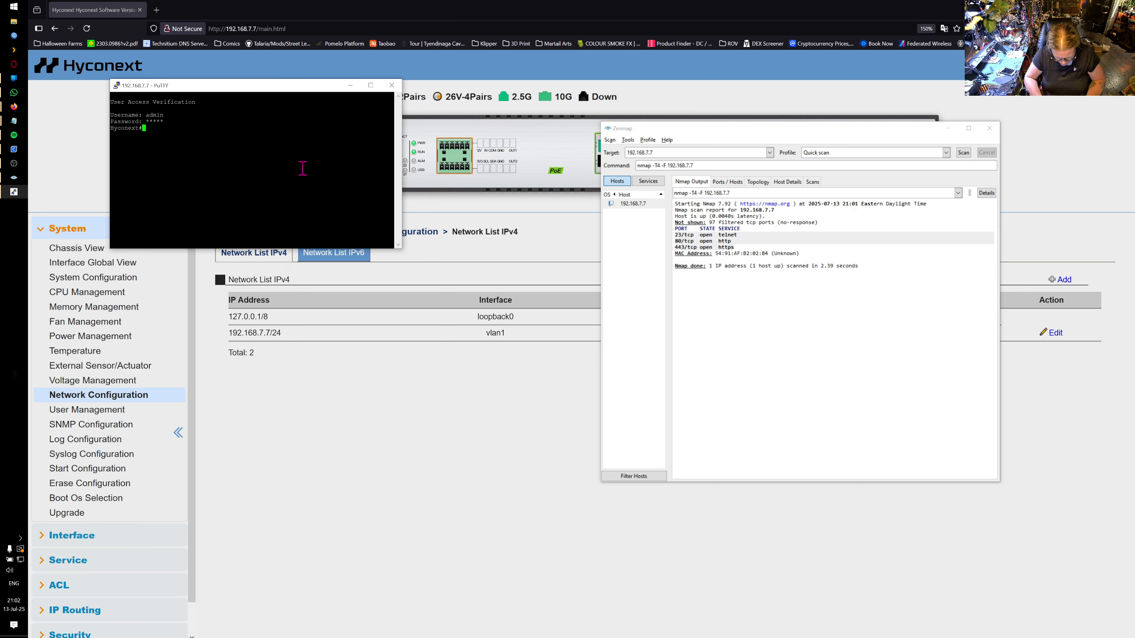
Step: Run the enable command on the switch and enter configuration mode with config
{"action": "type", "text": "ena"}
{"action": "key", "text": "Tab"}
{"action": "key", "text": "Return"}
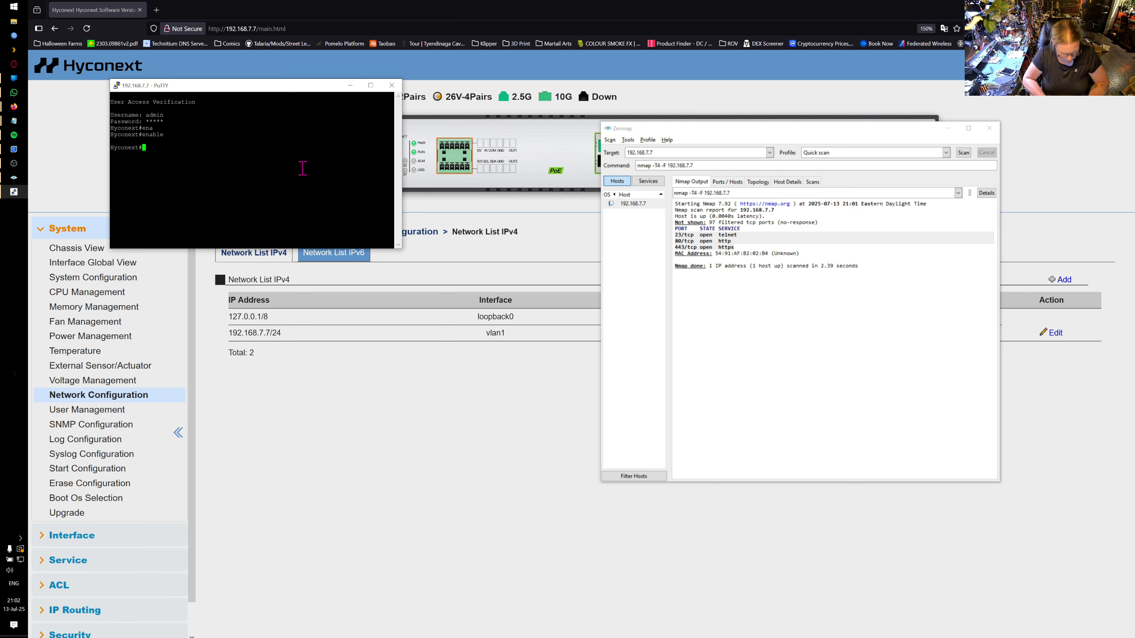
{"action": "type", "text": "config"}
{"action": "key", "text": "Return"}
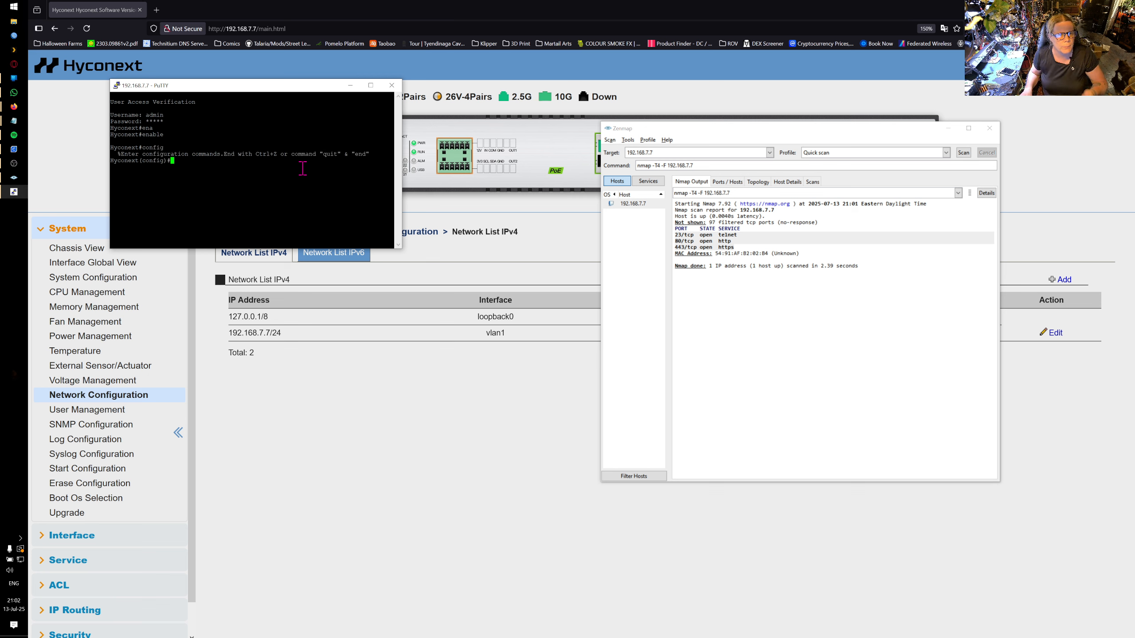
Step: Move the PuTTY window below the switch's port diagram and try completing rout and ip rou into a routing command, then clear the line
{"action": "left_click_drag", "start_coordinate": [316, 92], "coordinate": [469, 361]}
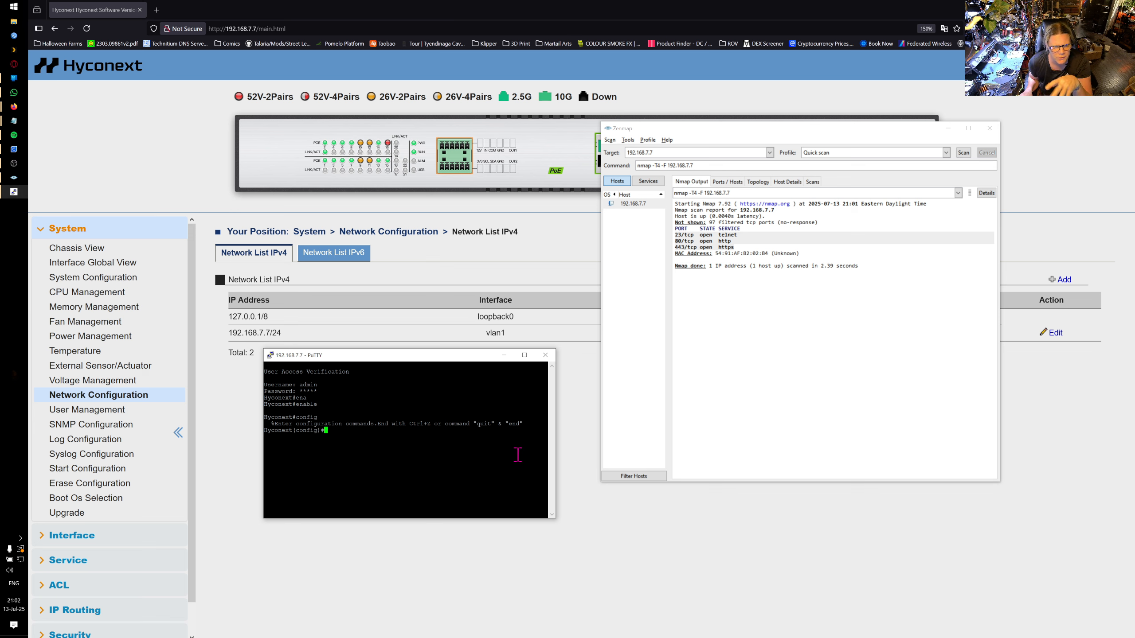
{"action": "type", "text": "rout"}
{"action": "key", "text": "Tab"}
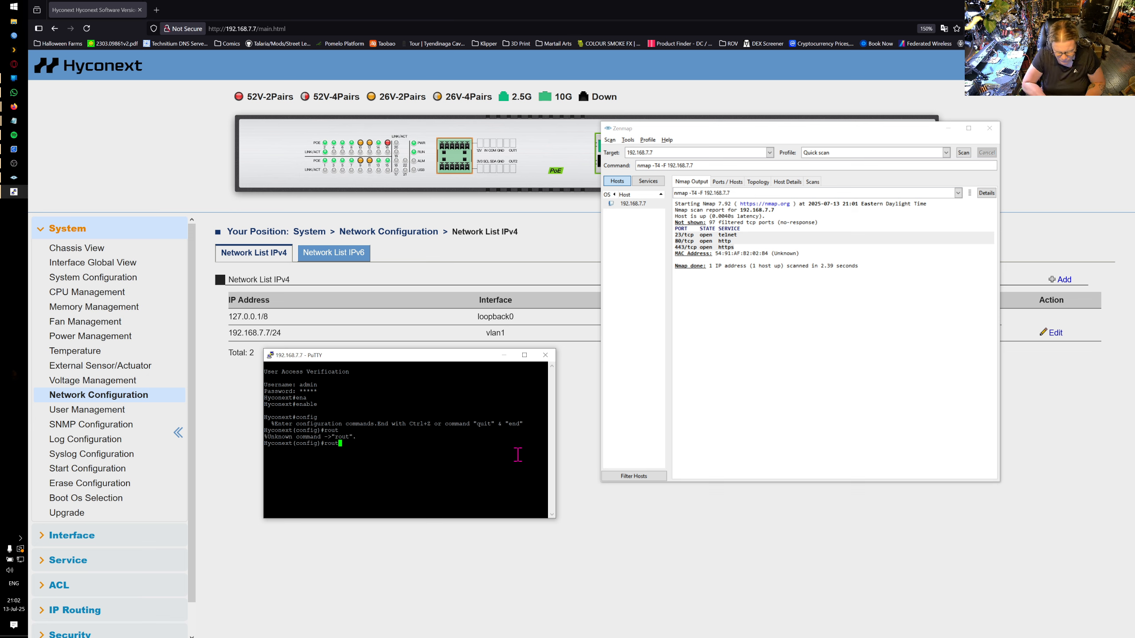
{"action": "type", "text": "ip"}
{"action": "key", "text": "Tab"}
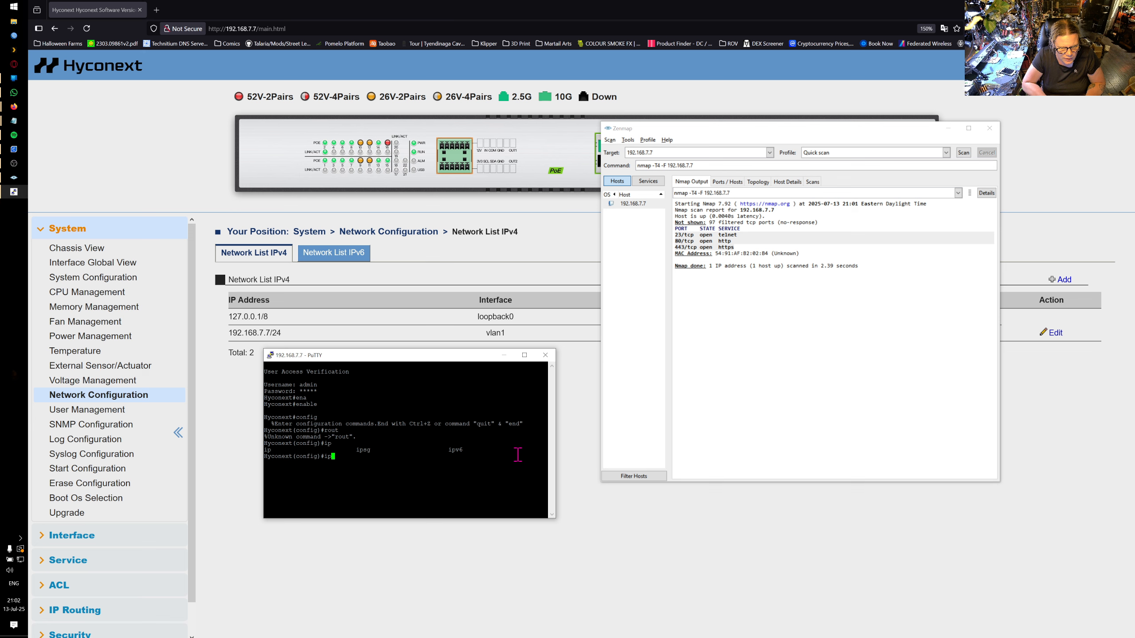
{"action": "type", "text": "rou"}
{"action": "key", "text": "Tab"}
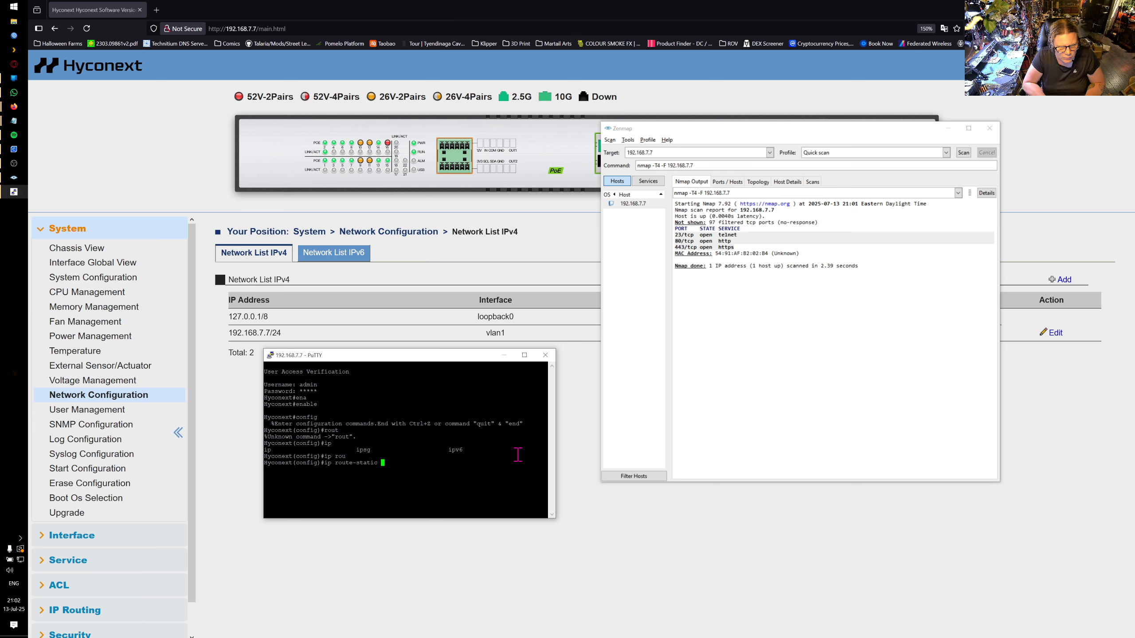
{"action": "key", "text": "BackSpace"}
{"action": "key", "text": "BackSpace"}
{"action": "key", "text": "BackSpace"}
{"action": "key", "text": "BackSpace"}
{"action": "key", "text": "BackSpace"}
{"action": "key", "text": "BackSpace"}
{"action": "key", "text": "BackSpace"}
{"action": "key", "text": "BackSpace"}
{"action": "key", "text": "BackSpace"}
{"action": "key", "text": "BackSpace"}
{"action": "key", "text": "BackSpace"}
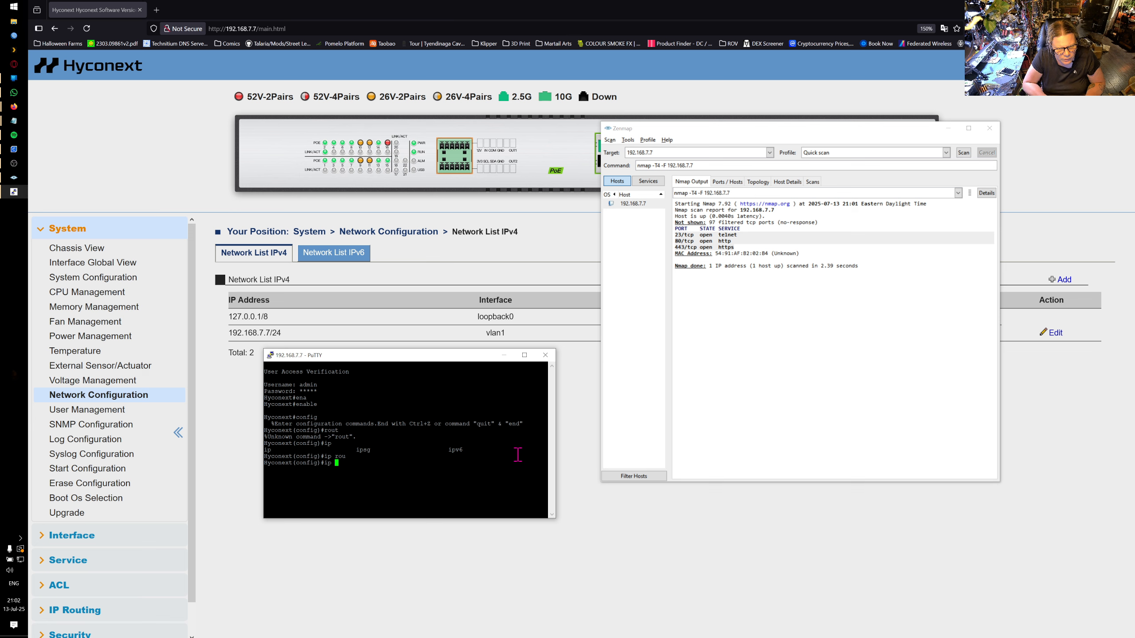
Step: Try the command routing at the switch's configuration prompt
{"action": "type", "text": "ing"}
{"action": "key", "text": "Return"}
{"action": "key", "text": "BackSpace"}
{"action": "key", "text": "BackSpace"}
{"action": "key", "text": "BackSpace"}
{"action": "key", "text": "BackSpace"}
{"action": "key", "text": "BackSpace"}
{"action": "key", "text": "BackSpace"}
{"action": "key", "text": "BackSpace"}
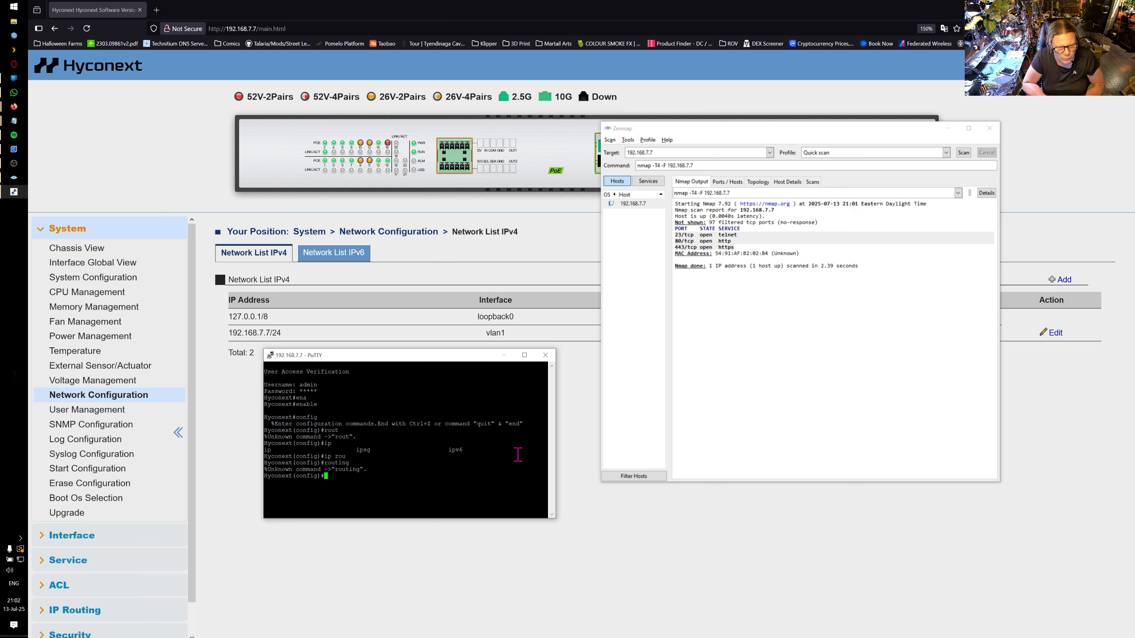
Step: List the commands available in configuration mode with ? and enlarge the PuTTY window to show more of the list
{"action": "key", "text": "question"}
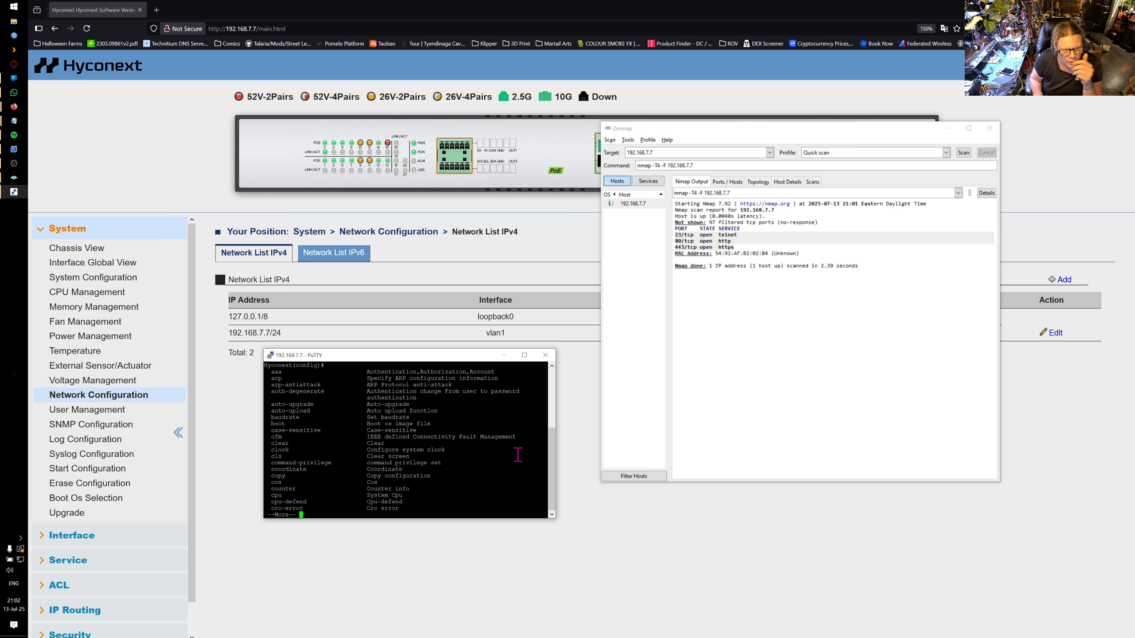
{"action": "left_click_drag", "start_coordinate": [555, 518], "coordinate": [693, 607]}
{"action": "key", "text": "space"}
{"action": "left_click_drag", "start_coordinate": [416, 359], "coordinate": [273, 191]}
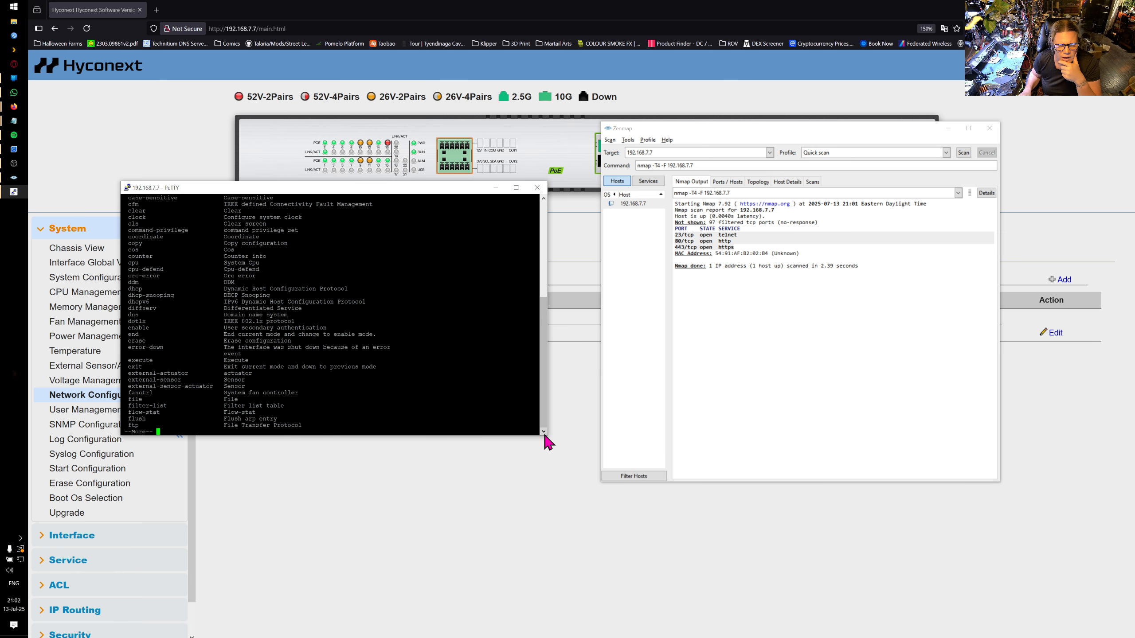
{"action": "left_click_drag", "start_coordinate": [546, 437], "coordinate": [688, 583]}
{"action": "key", "text": "space"}
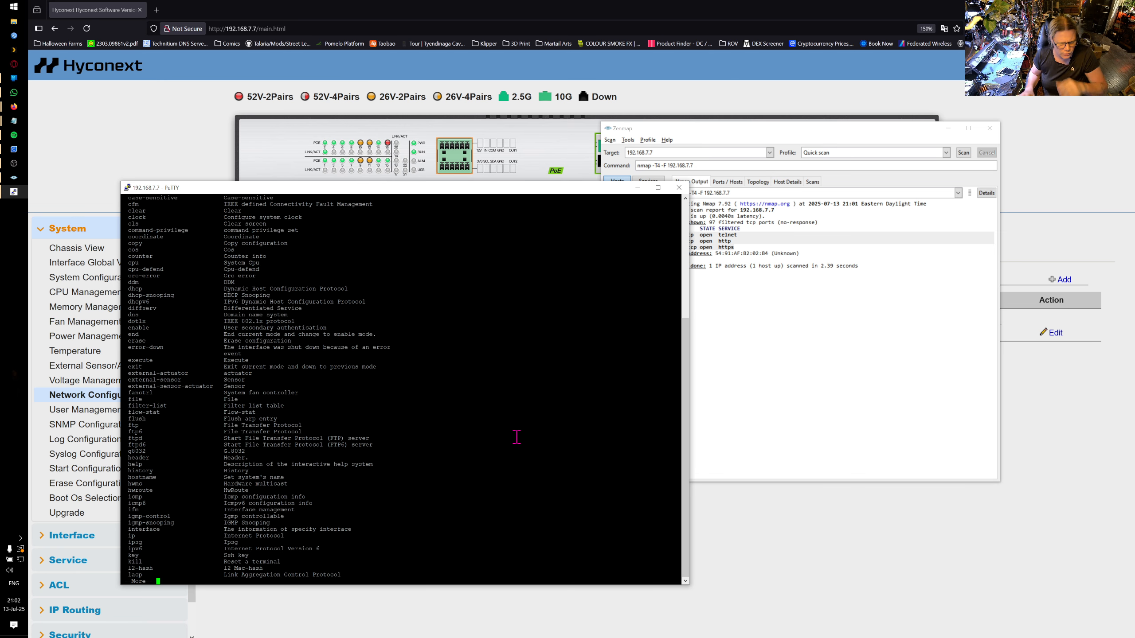
Step: Page through the configuration mode command list to its end and review its entries for routing and service options
{"action": "key", "text": "Return"}
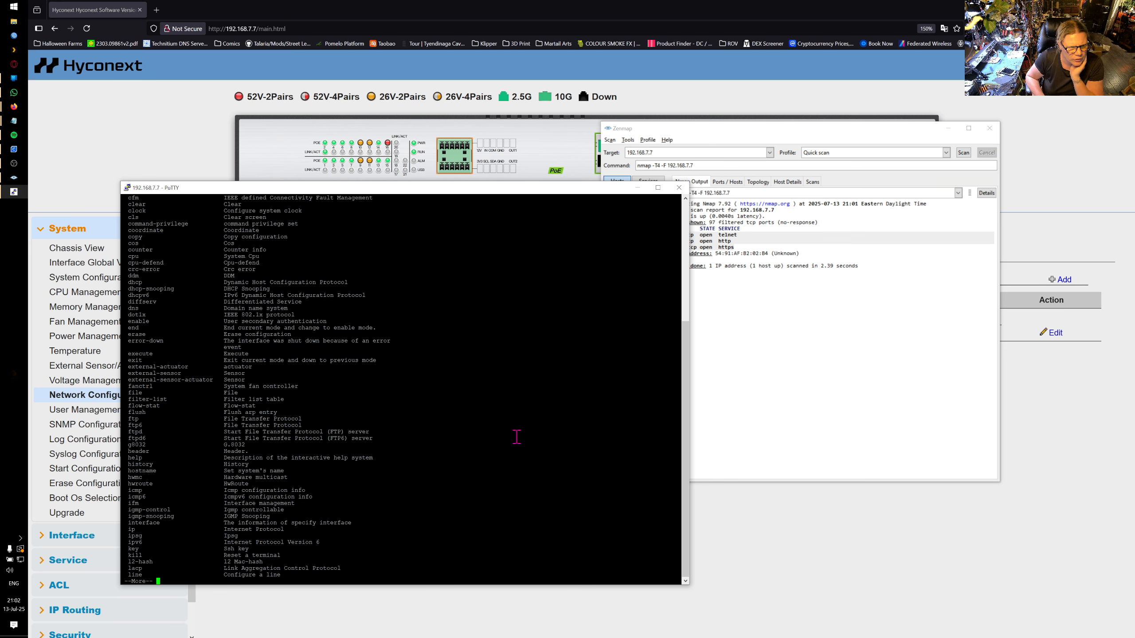
{"action": "key", "text": "Return"}
{"action": "key", "text": "Return"}
{"action": "key", "text": "Return"}
{"action": "key", "text": "Return"}
{"action": "key", "text": "Return"}
{"action": "key", "text": "Return"}
{"action": "key", "text": "Return"}
{"action": "key", "text": "Return"}
{"action": "key", "text": "Return"}
{"action": "key", "text": "Return"}
{"action": "key", "text": "Return"}
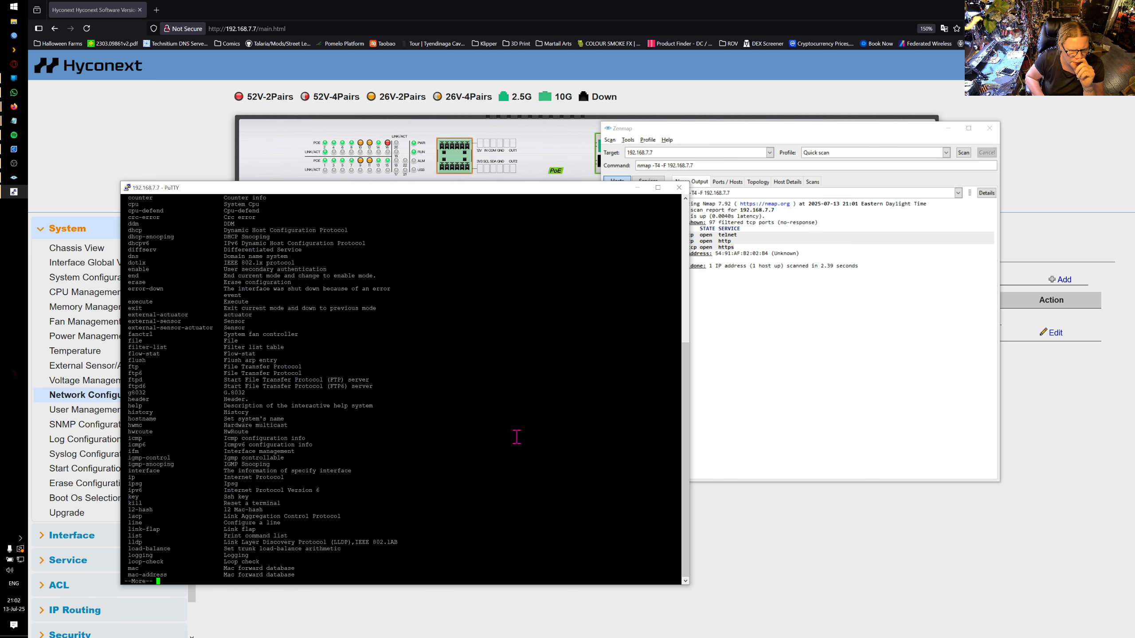
{"action": "key", "text": "Return"}
{"action": "key", "text": "Return"}
{"action": "key", "text": "Return"}
{"action": "key", "text": "Return"}
{"action": "key", "text": "Return"}
{"action": "key", "text": "Return"}
{"action": "key", "text": "Return"}
{"action": "key", "text": "Return"}
{"action": "key", "text": "Return"}
{"action": "key", "text": "Return"}
{"action": "key", "text": "Return"}
{"action": "key", "text": "Return"}
{"action": "key", "text": "Return"}
{"action": "key", "text": "Return"}
{"action": "key", "text": "Return"}
{"action": "key", "text": "Return"}
{"action": "key", "text": "Return"}
{"action": "key", "text": "Return"}
{"action": "key", "text": "Return"}
{"action": "key", "text": "Return"}
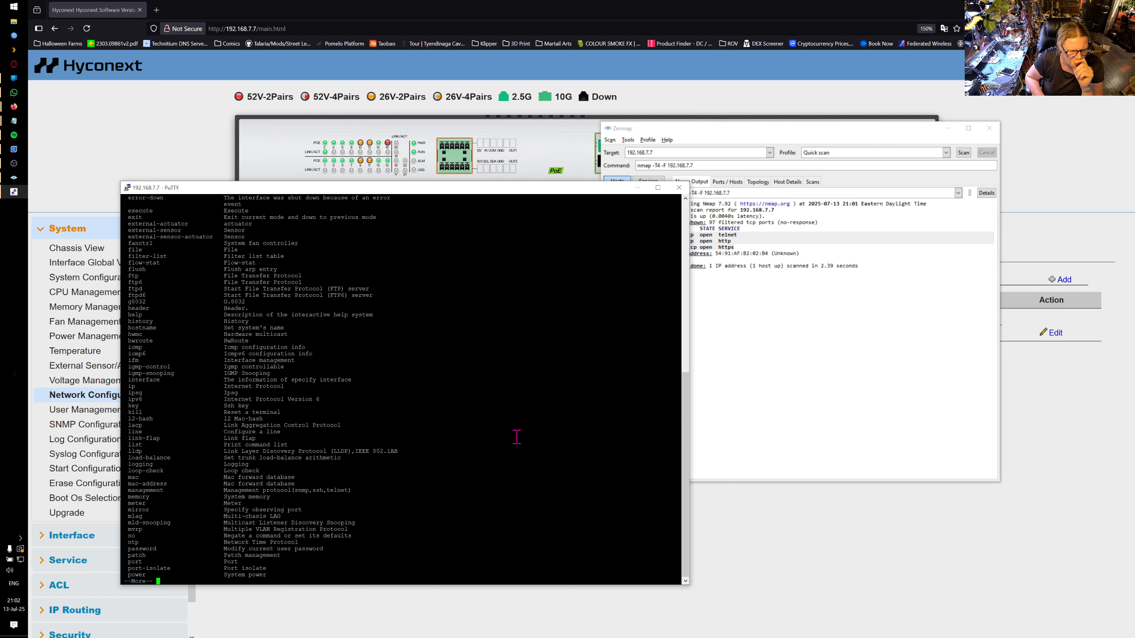
{"action": "key", "text": "Return"}
{"action": "key", "text": "Return"}
{"action": "key", "text": "Return"}
{"action": "key", "text": "Return"}
{"action": "key", "text": "Return"}
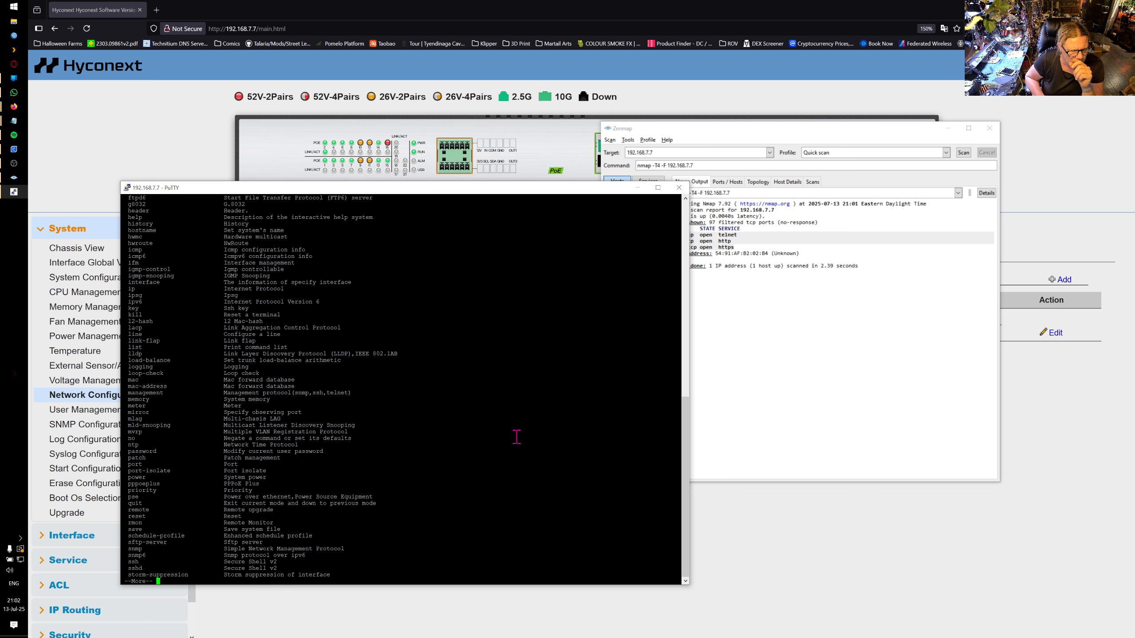
{"action": "key", "text": "Return"}
{"action": "key", "text": "Return"}
{"action": "key", "text": "Return"}
{"action": "key", "text": "Return"}
{"action": "key", "text": "Return"}
{"action": "key", "text": "Return"}
{"action": "key", "text": "Return"}
{"action": "key", "text": "Return"}
{"action": "key", "text": "Return"}
{"action": "key", "text": "Return"}
{"action": "key", "text": "Return"}
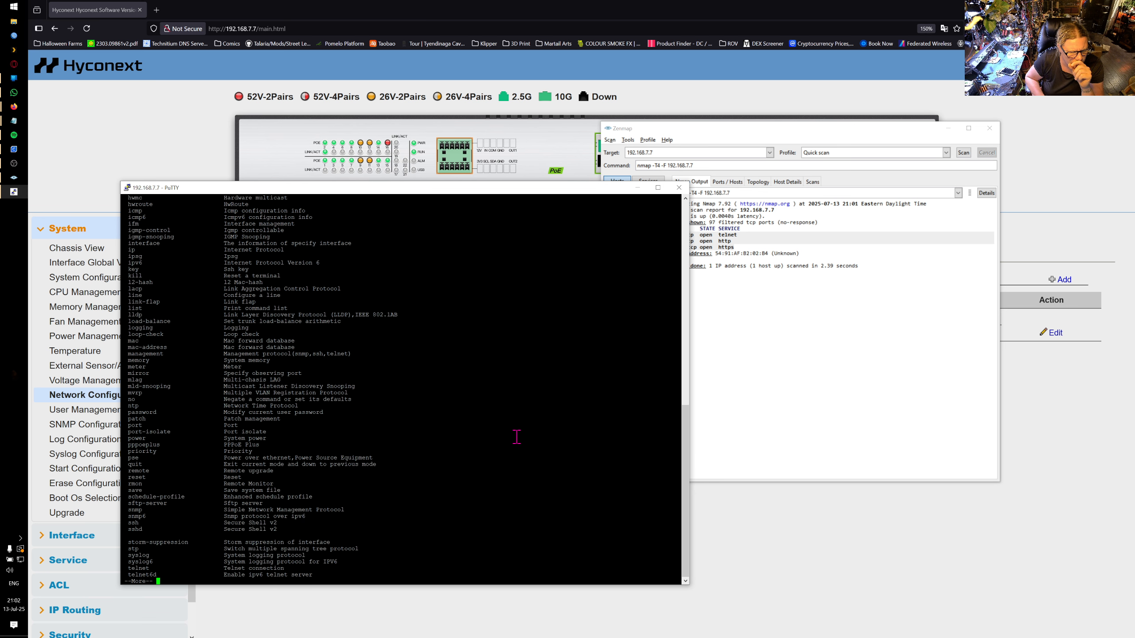
{"action": "key", "text": "Return"}
{"action": "key", "text": "Return"}
{"action": "key", "text": "Return"}
{"action": "key", "text": "Return"}
{"action": "key", "text": "Return"}
{"action": "key", "text": "Return"}
{"action": "key", "text": "Return"}
{"action": "key", "text": "Return"}
{"action": "key", "text": "Return"}
{"action": "key", "text": "Return"}
{"action": "key", "text": "Return"}
{"action": "key", "text": "Return"}
{"action": "key", "text": "Return"}
{"action": "key", "text": "Return"}
{"action": "key", "text": "Return"}
{"action": "key", "text": "Return"}
{"action": "key", "text": "Return"}
{"action": "key", "text": "Return"}
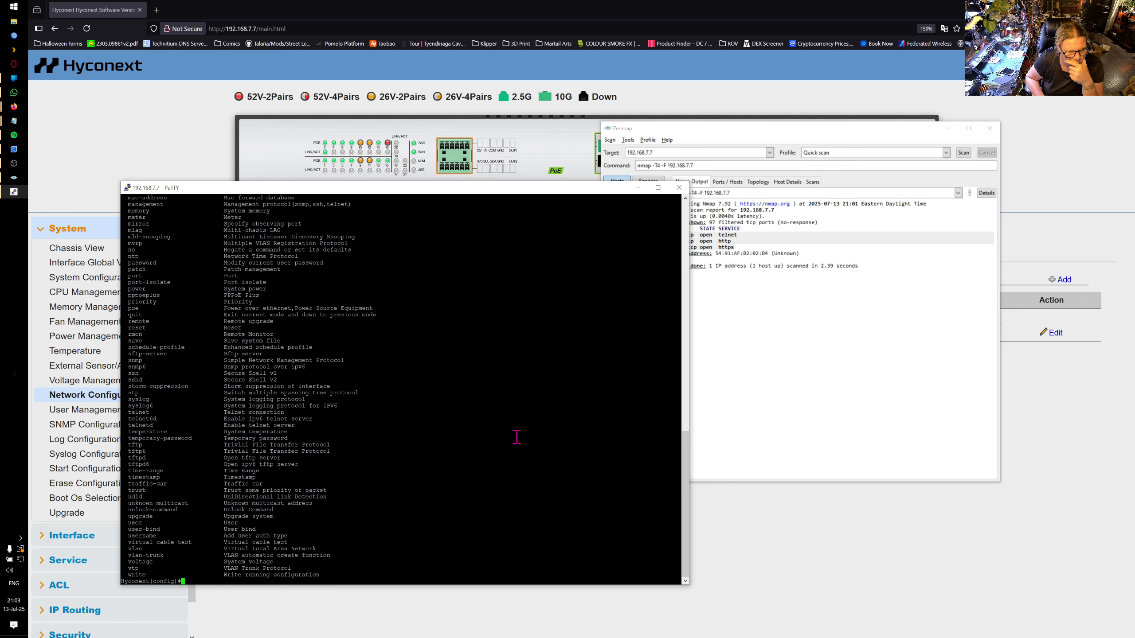
{"action": "scroll", "coordinate": [518, 444], "scroll_direction": "up", "scroll_amount": 20}
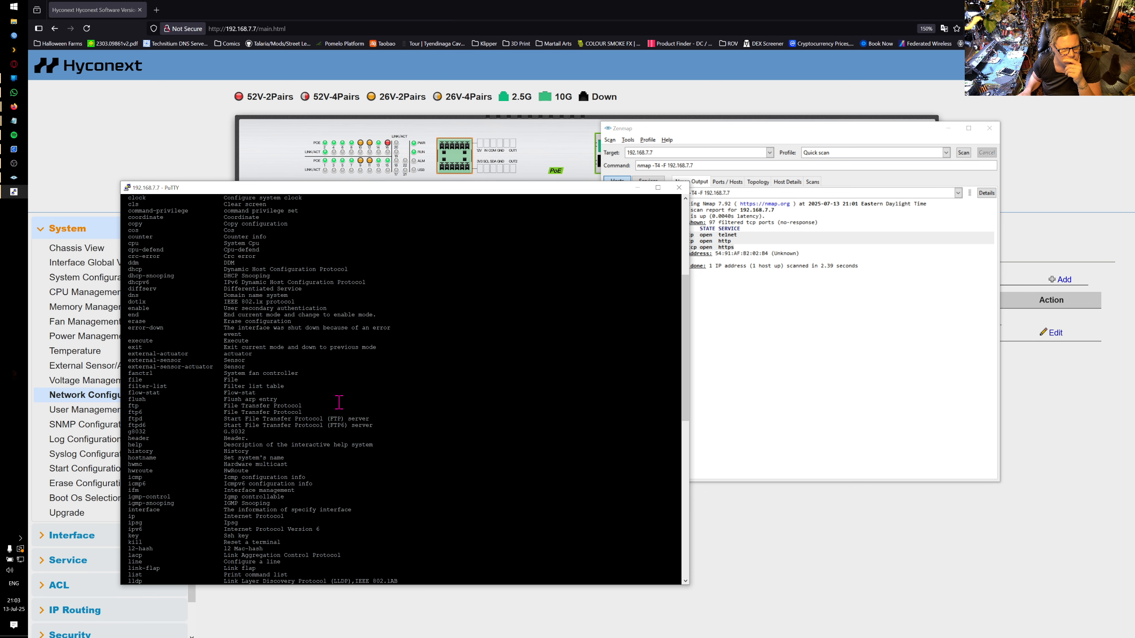
{"action": "scroll", "coordinate": [339, 403], "scroll_direction": "down", "scroll_amount": 10}
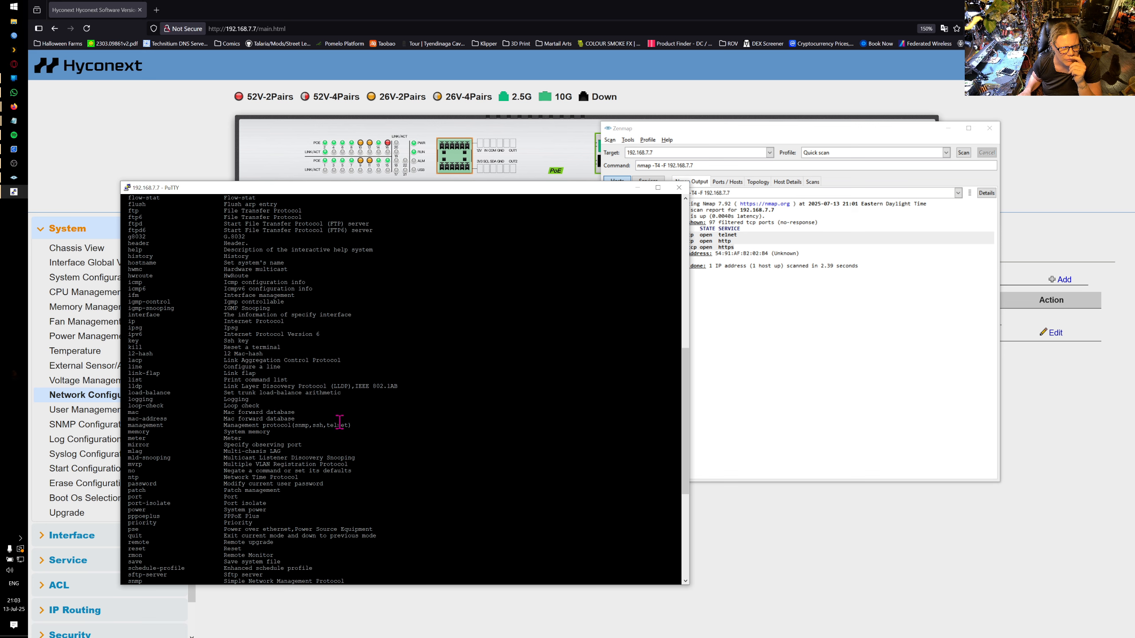
{"action": "scroll", "coordinate": [340, 419], "scroll_direction": "down", "scroll_amount": 11}
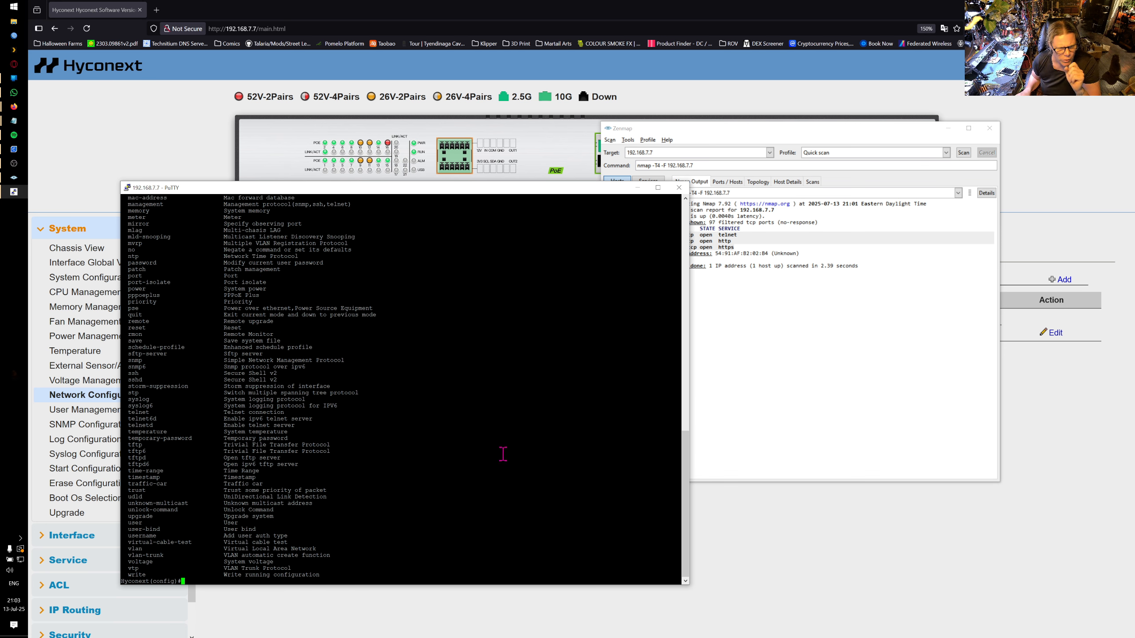
Step: Try completing ip serv and servi into a service command at the configuration prompt
{"action": "type", "text": "ip serv"}
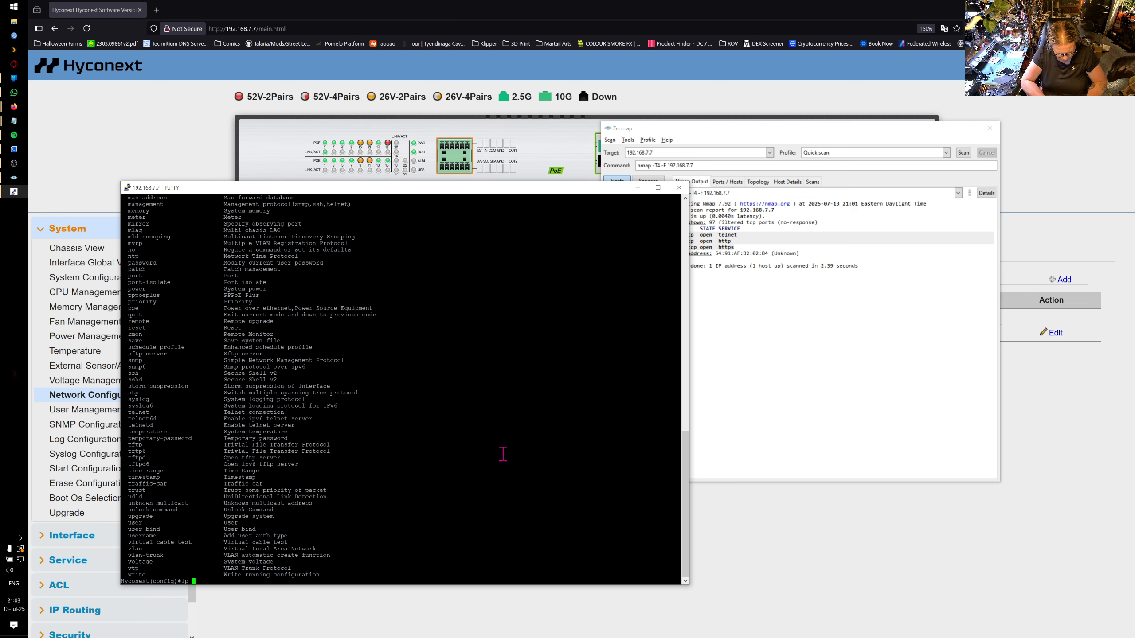
{"action": "key", "text": "Tab"}
{"action": "key", "text": "BackSpace"}
{"action": "key", "text": "BackSpace"}
{"action": "key", "text": "BackSpace"}
{"action": "key", "text": "BackSpace"}
{"action": "key", "text": "BackSpace"}
{"action": "key", "text": "BackSpace"}
{"action": "key", "text": "BackSpace"}
{"action": "type", "text": "servi"}
{"action": "key", "text": "Tab"}
{"action": "key", "text": "Tab"}
{"action": "key", "text": "BackSpace"}
{"action": "key", "text": "BackSpace"}
{"action": "key", "text": "BackSpace"}
{"action": "key", "text": "BackSpace"}
{"action": "key", "text": "BackSpace"}
Step: Leave configuration mode with exit, list the commands available at the privileged prompt with ?, and page through to the end
{"action": "type", "text": "exit"}
{"action": "key", "text": "Return"}
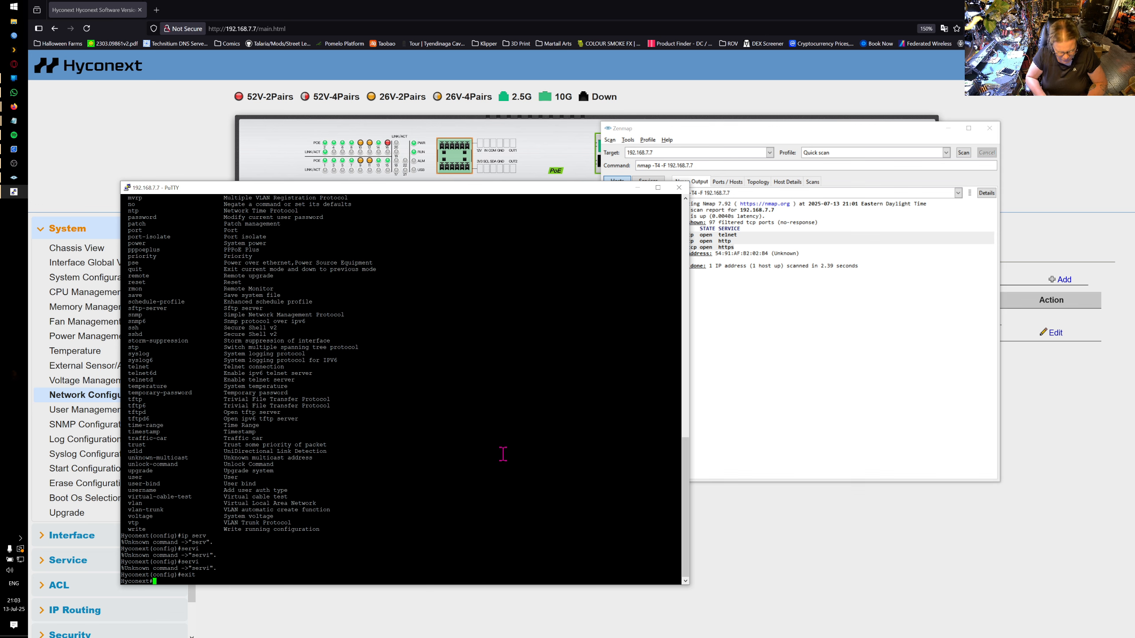
{"action": "key", "text": "question"}
{"action": "key", "text": "Return"}
{"action": "key", "text": "Return"}
{"action": "key", "text": "Return"}
{"action": "key", "text": "Return"}
{"action": "key", "text": "Return"}
{"action": "key", "text": "Return"}
{"action": "key", "text": "Return"}
{"action": "key", "text": "Return"}
{"action": "key", "text": "Return"}
{"action": "key", "text": "Return"}
{"action": "key", "text": "Return"}
{"action": "key", "text": "Return"}
{"action": "key", "text": "Return"}
{"action": "key", "text": "Return"}
{"action": "key", "text": "Return"}
{"action": "key", "text": "Return"}
{"action": "key", "text": "Return"}
{"action": "key", "text": "Return"}
{"action": "key", "text": "Return"}
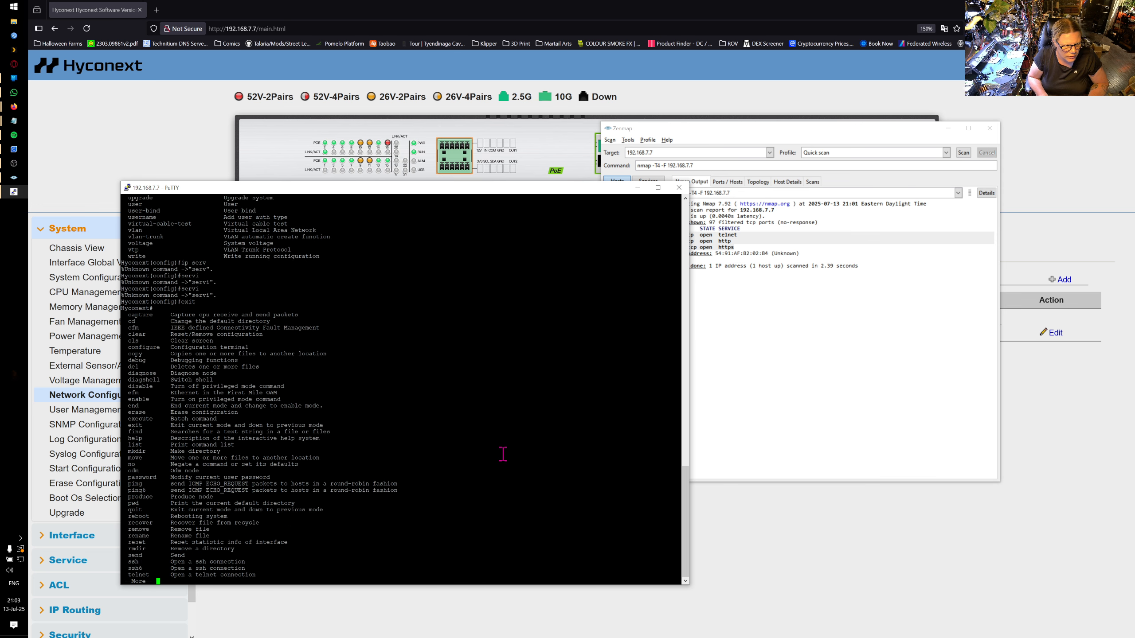
{"action": "key", "text": "Return"}
{"action": "key", "text": "Return"}
{"action": "key", "text": "Return"}
{"action": "key", "text": "Return"}
{"action": "key", "text": "Return"}
{"action": "key", "text": "Return"}
{"action": "key", "text": "Return"}
{"action": "key", "text": "Return"}
{"action": "key", "text": "Return"}
{"action": "key", "text": "Return"}
{"action": "key", "text": "Return"}
{"action": "key", "text": "Return"}
{"action": "key", "text": "Return"}
{"action": "key", "text": "Return"}
{"action": "key", "text": "Return"}
{"action": "key", "text": "Return"}
{"action": "key", "text": "Return"}
{"action": "key", "text": "Return"}
{"action": "key", "text": "Return"}
{"action": "key", "text": "Return"}
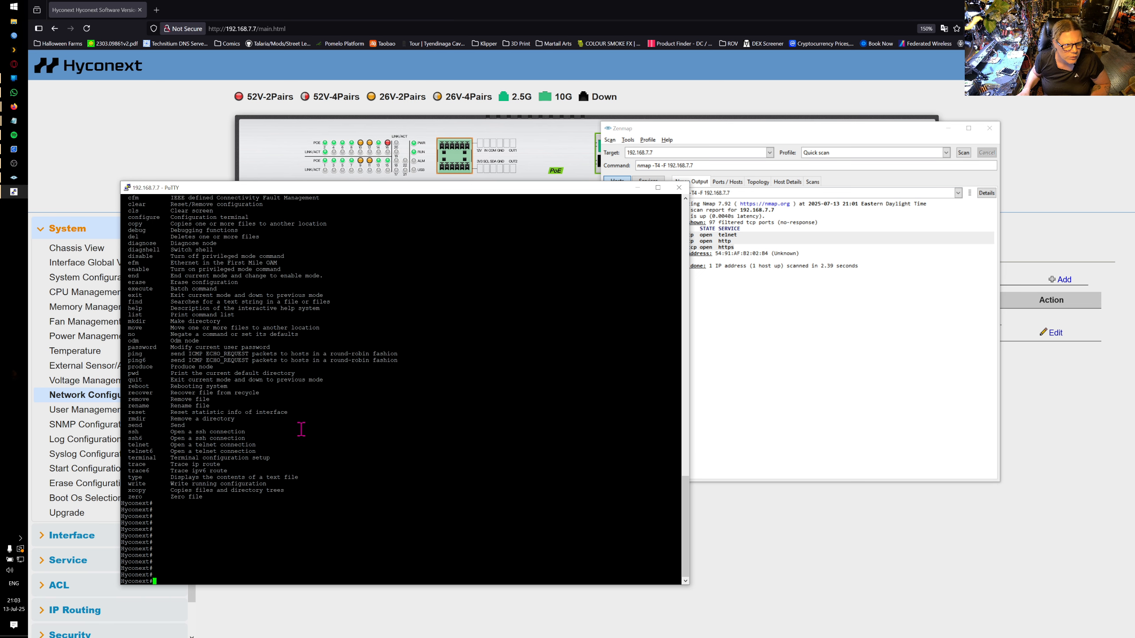
Step: Try to save the running configuration with write and write mem at the privileged prompt
{"action": "type", "text": "write"}
{"action": "key", "text": "Return"}
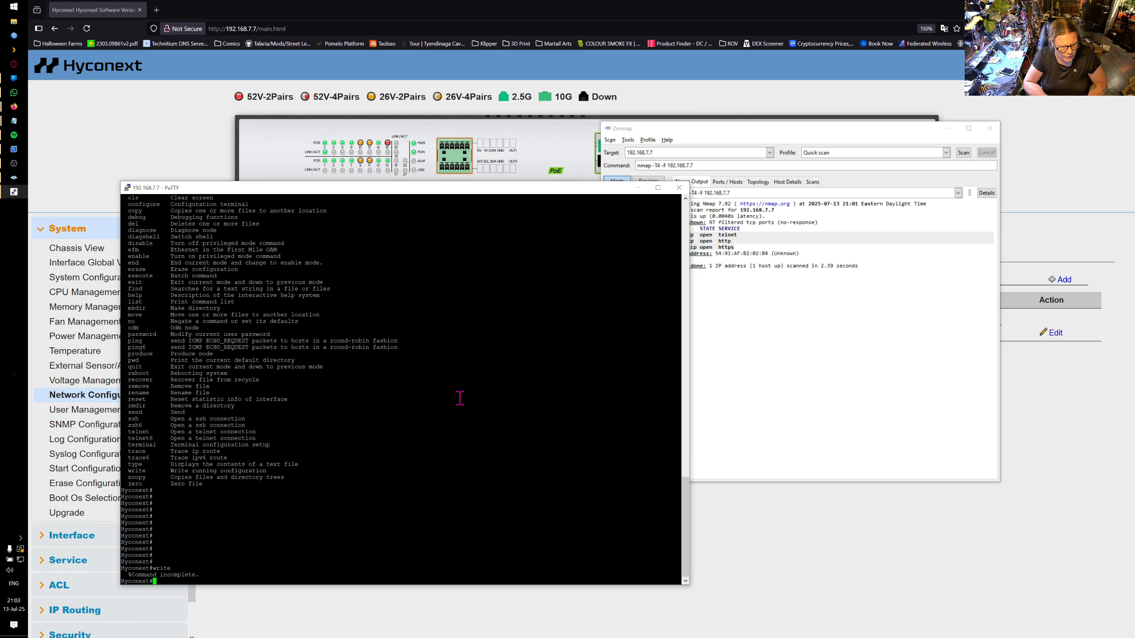
{"action": "type", "text": "write mem"}
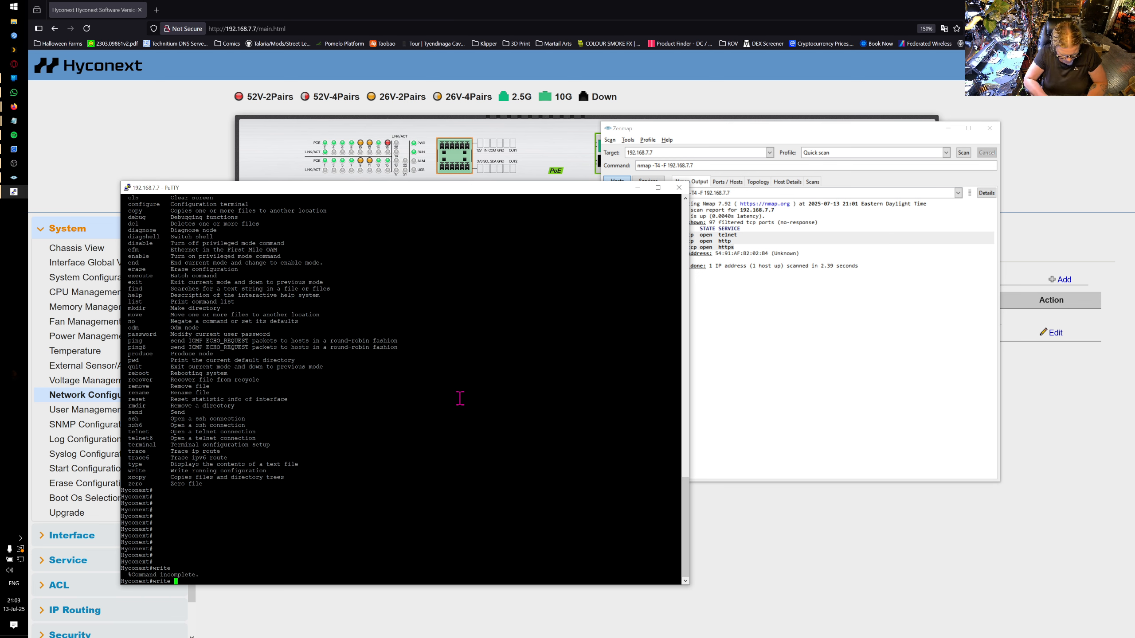
{"action": "key", "text": "Return"}
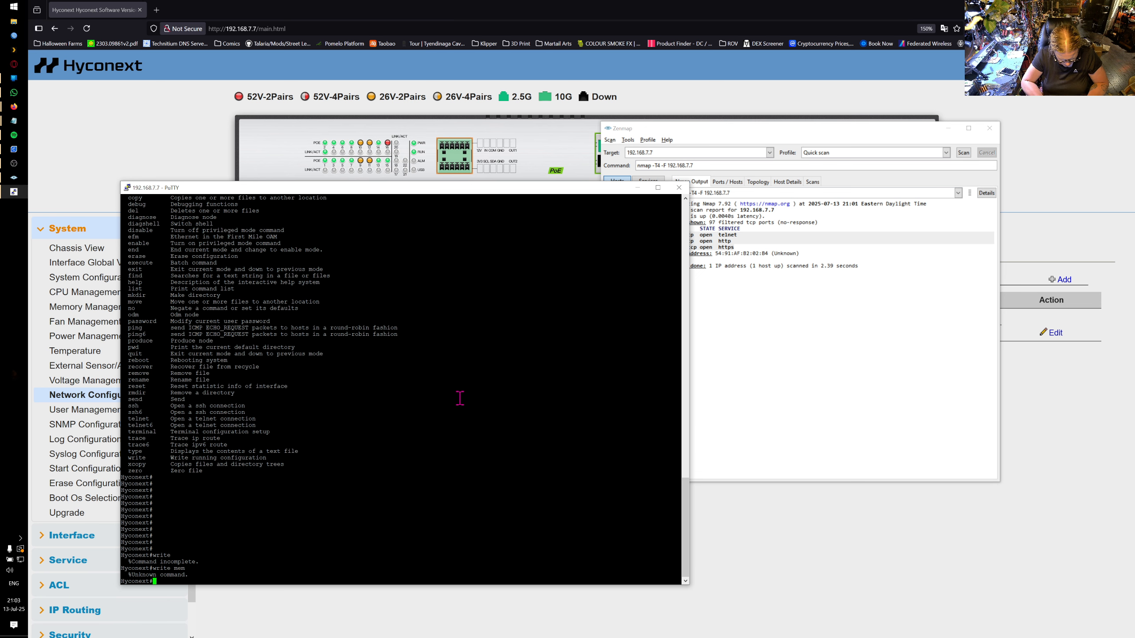
Step: Run enable and try write mem again from the privileged prompt
{"action": "type", "text": "en"}
{"action": "key", "text": "Tab"}
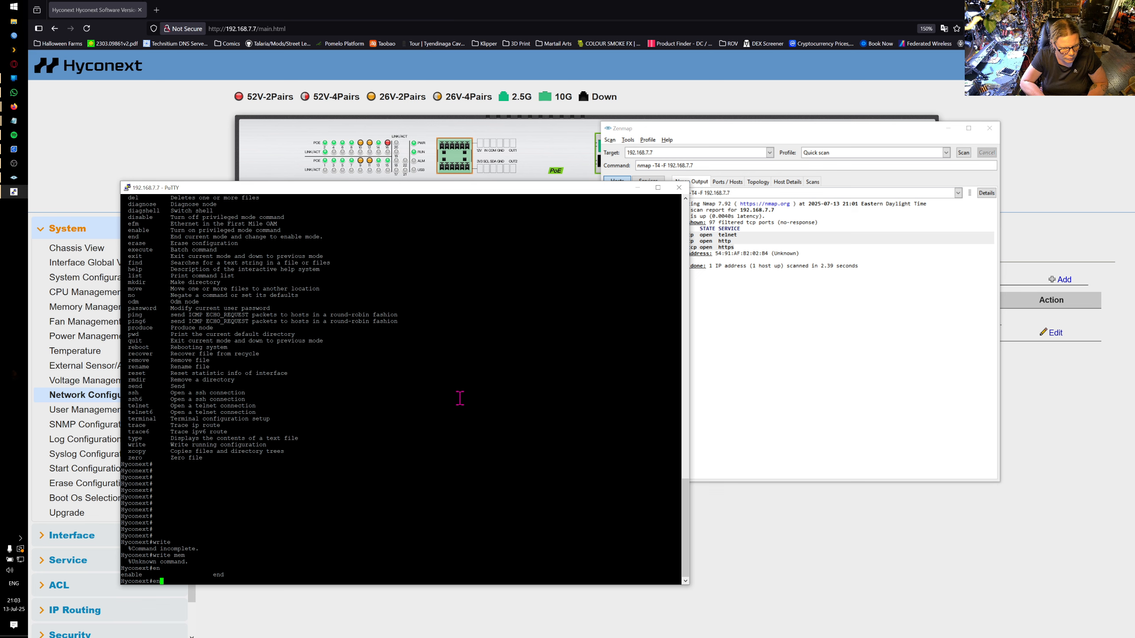
{"action": "type", "text": "able"}
{"action": "key", "text": "Return"}
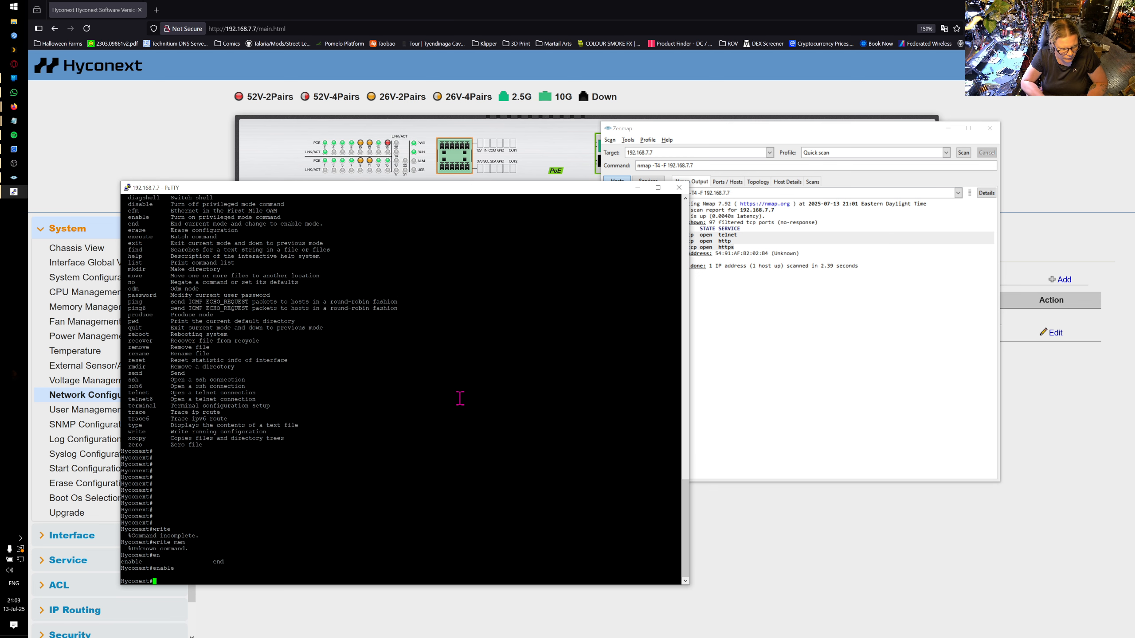
{"action": "type", "text": "write mem"}
{"action": "key", "text": "Return"}
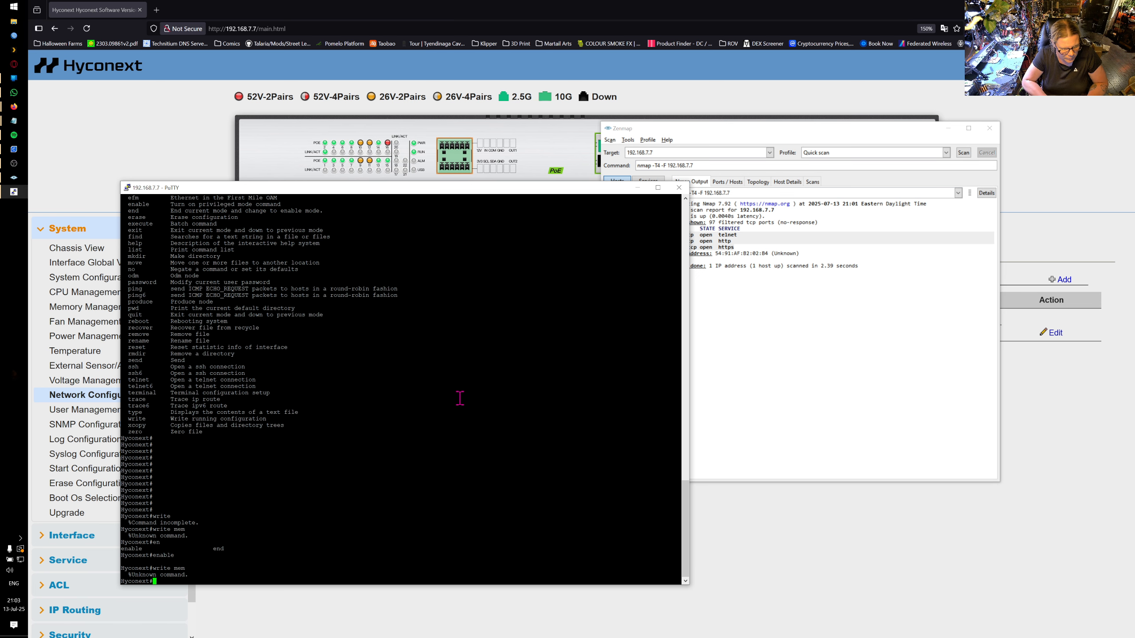
Step: Enter configuration mode with configure and try write mem there
{"action": "type", "text": "con"}
{"action": "key", "text": "Tab"}
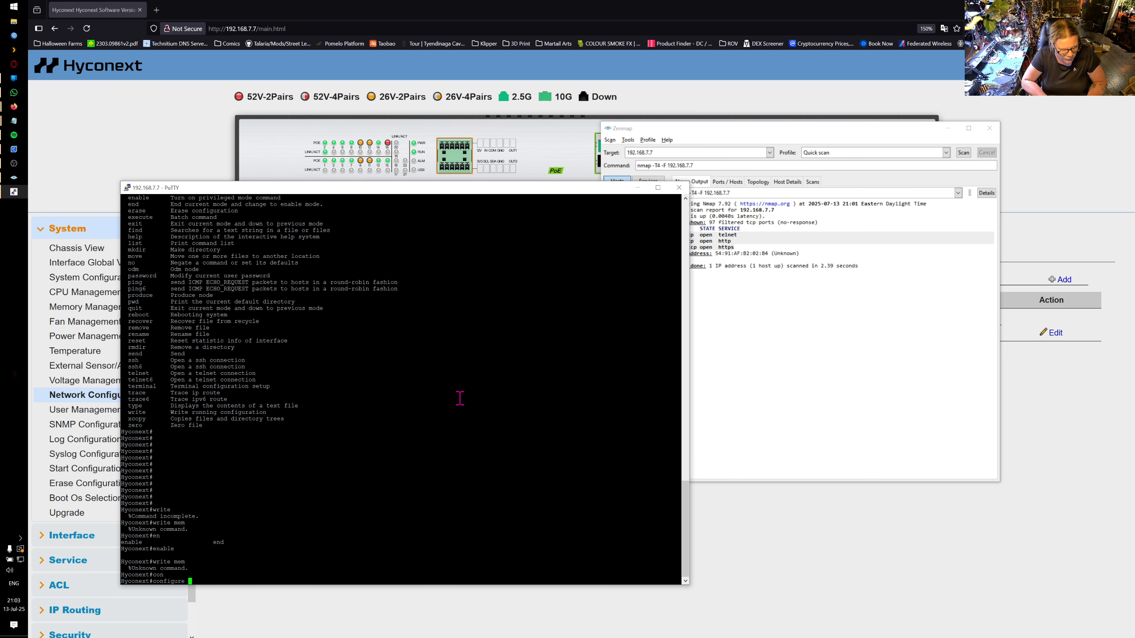
{"action": "key", "text": "Return"}
{"action": "type", "text": "\\"}
{"action": "key", "text": "BackSpace"}
{"action": "type", "text": "write meme"}
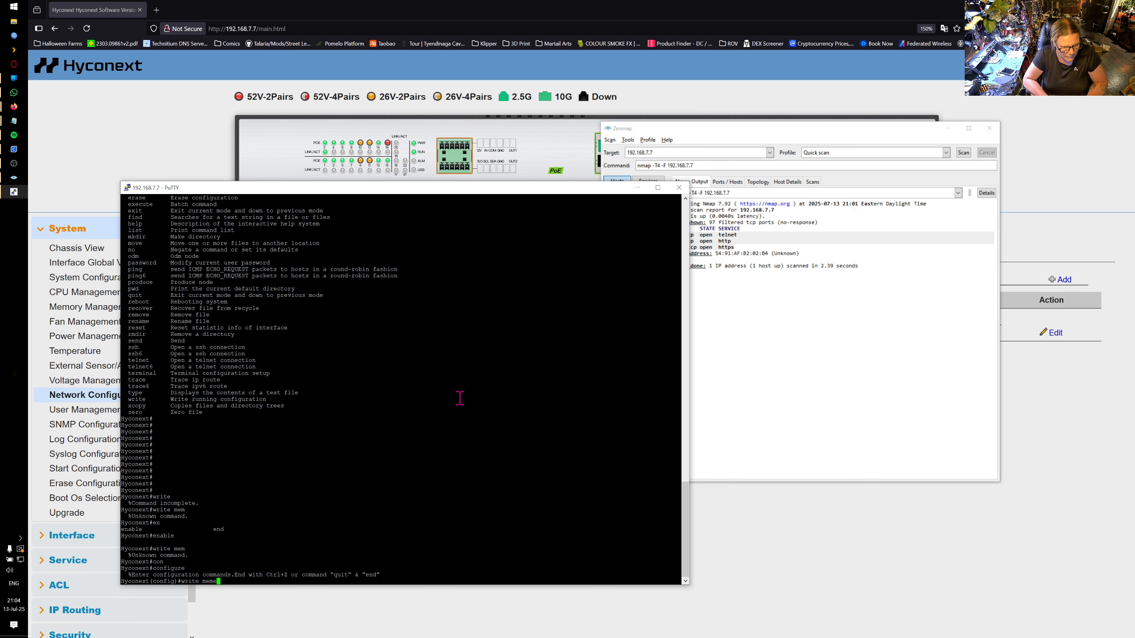
{"action": "key", "text": "BackSpace"}
{"action": "key", "text": "Return"}
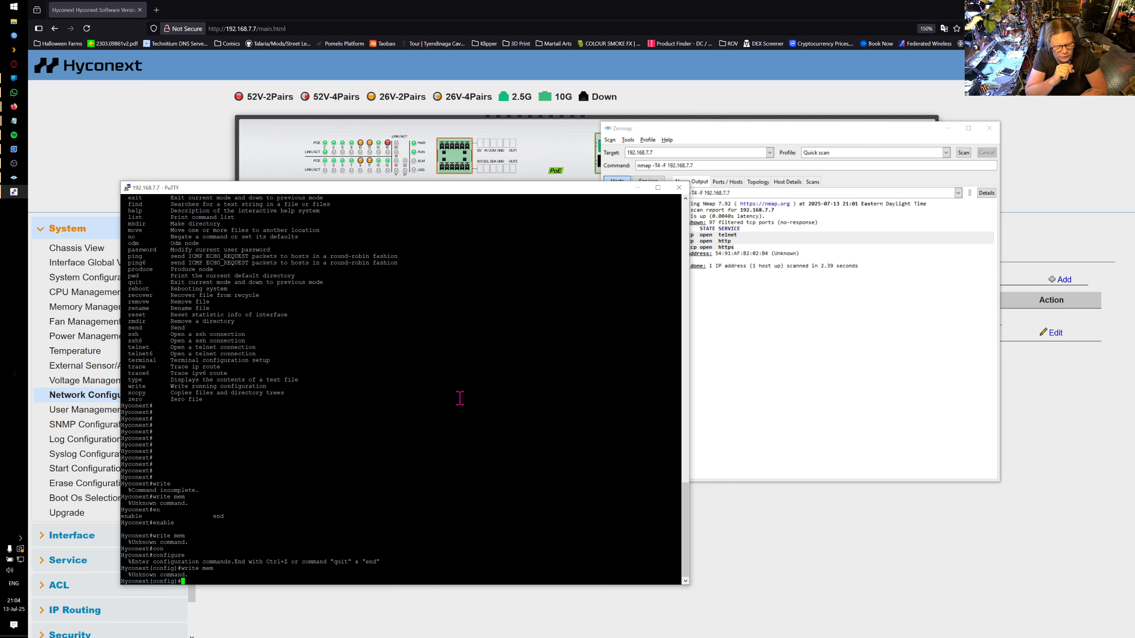
Step: Exit configuration mode and use command completion to examine the options of write and write file
{"action": "type", "text": "exit"}
{"action": "key", "text": "Return"}
{"action": "type", "text": "write"}
{"action": "key", "text": "Tab"}
{"action": "key", "text": "Tab"}
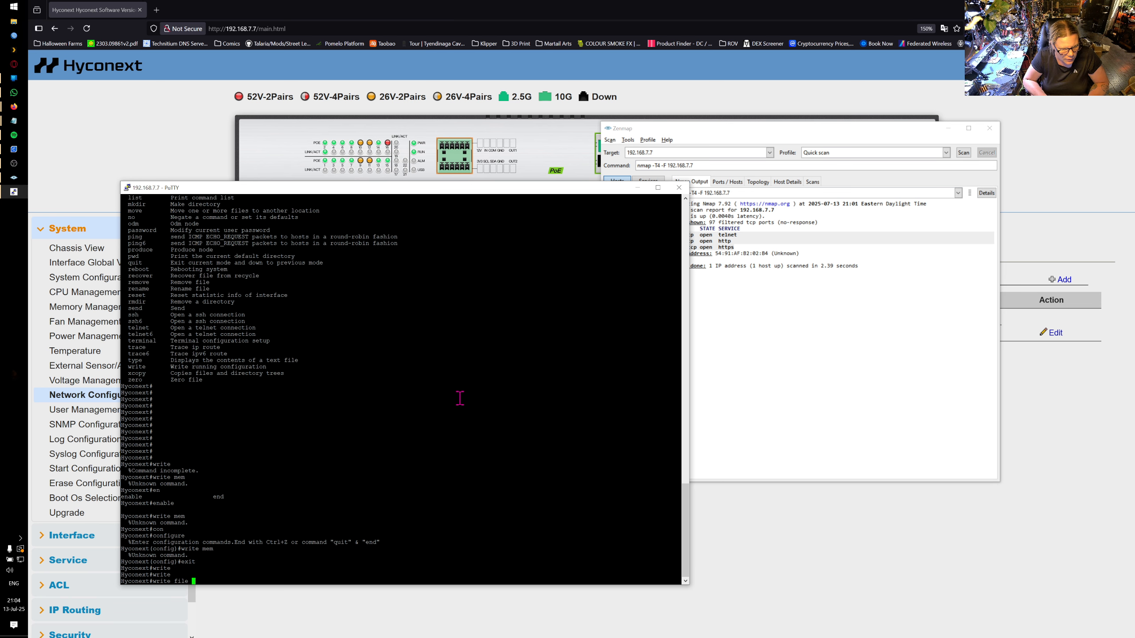
{"action": "key", "text": "Tab"}
{"action": "key", "text": "Tab"}
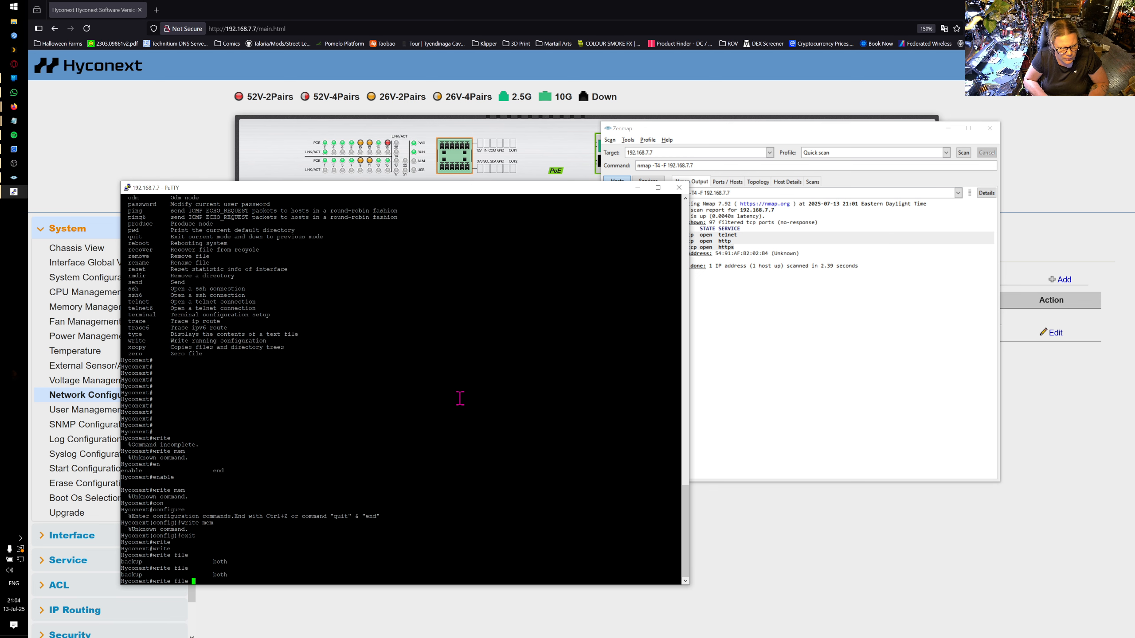
Step: Discard the partly entered write file command and end the Telnet session with exit
{"action": "key", "text": "BackSpace"}
{"action": "key", "text": "BackSpace"}
{"action": "key", "text": "BackSpace"}
{"action": "key", "text": "BackSpace"}
{"action": "key", "text": "BackSpace"}
{"action": "key", "text": "BackSpace"}
{"action": "key", "text": "BackSpace"}
{"action": "key", "text": "BackSpace"}
{"action": "key", "text": "BackSpace"}
{"action": "key", "text": "BackSpace"}
{"action": "key", "text": "BackSpace"}
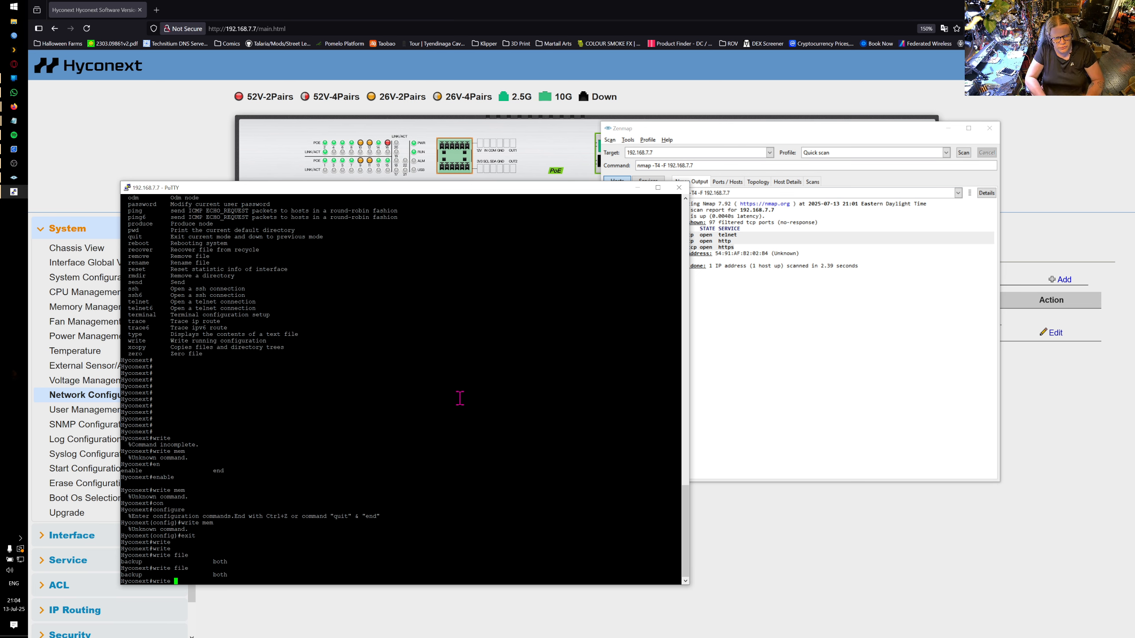
{"action": "type", "text": "exit"}
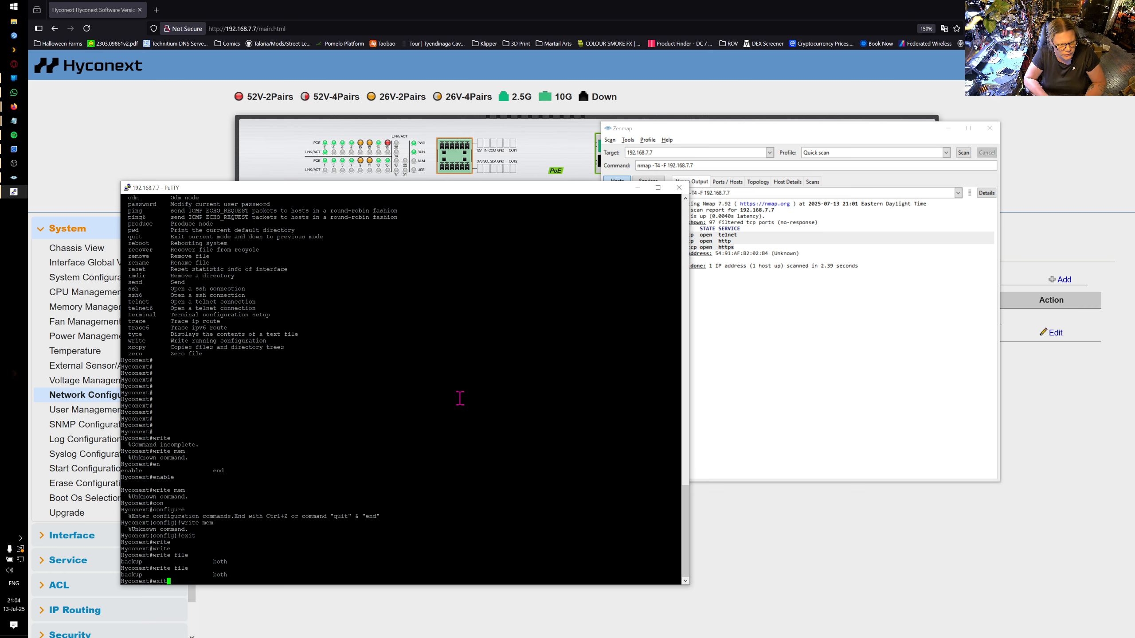
{"action": "key", "text": "Return"}
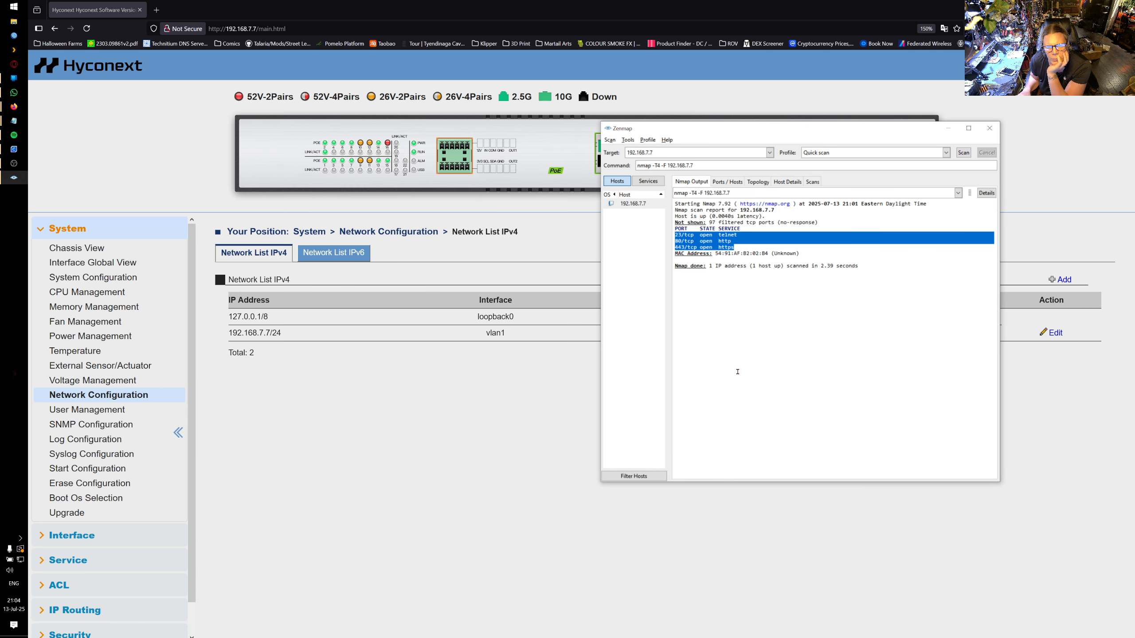
Step: Close Zenmap without saving the scan of the switch
{"action": "left_click", "coordinate": [735, 330]}
{"action": "left_click", "coordinate": [989, 128]}
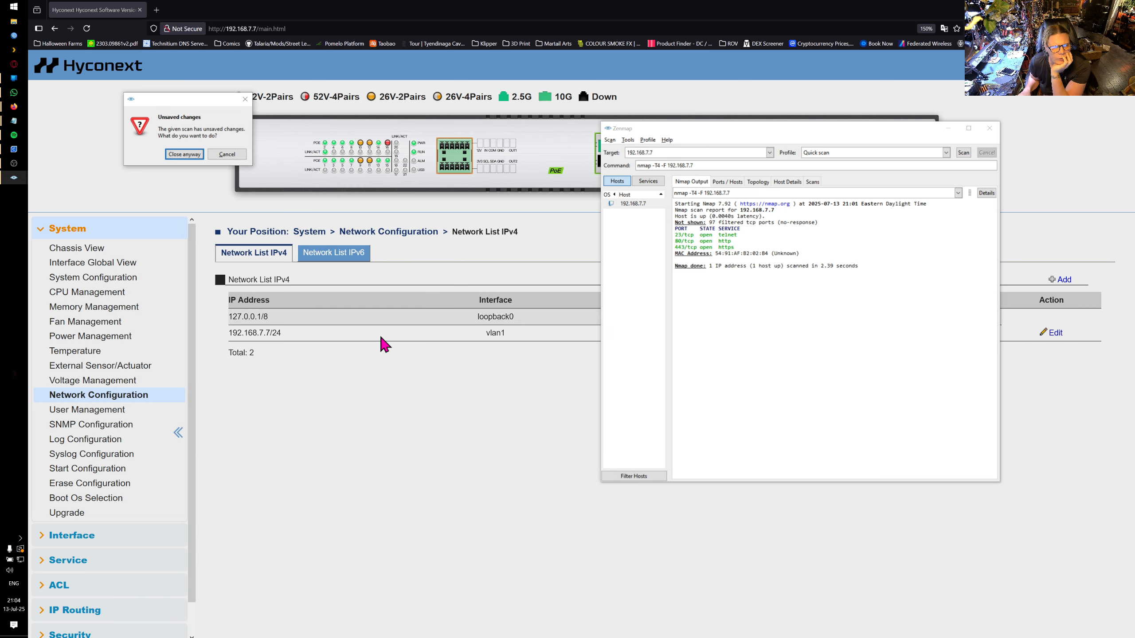
{"action": "left_click", "coordinate": [184, 154]}
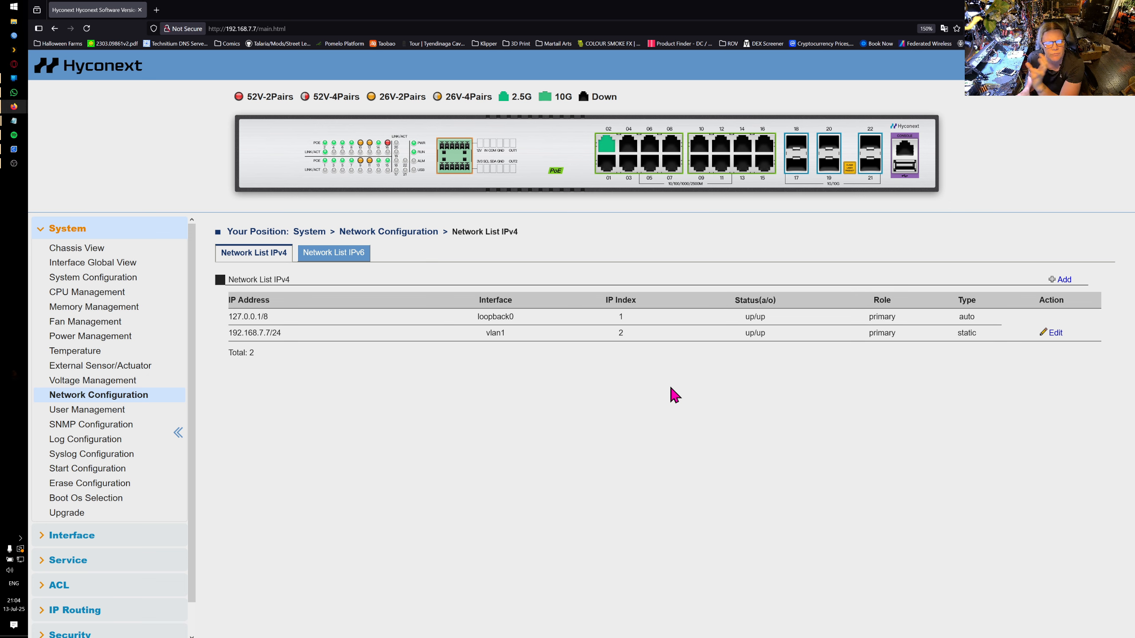
Step: Look through the Boot Os Selection, Erase Configuration, Start Configuration and Syslog Configuration pages of the switch's System section
{"action": "scroll", "coordinate": [48, 393], "scroll_direction": "down", "scroll_amount": 1}
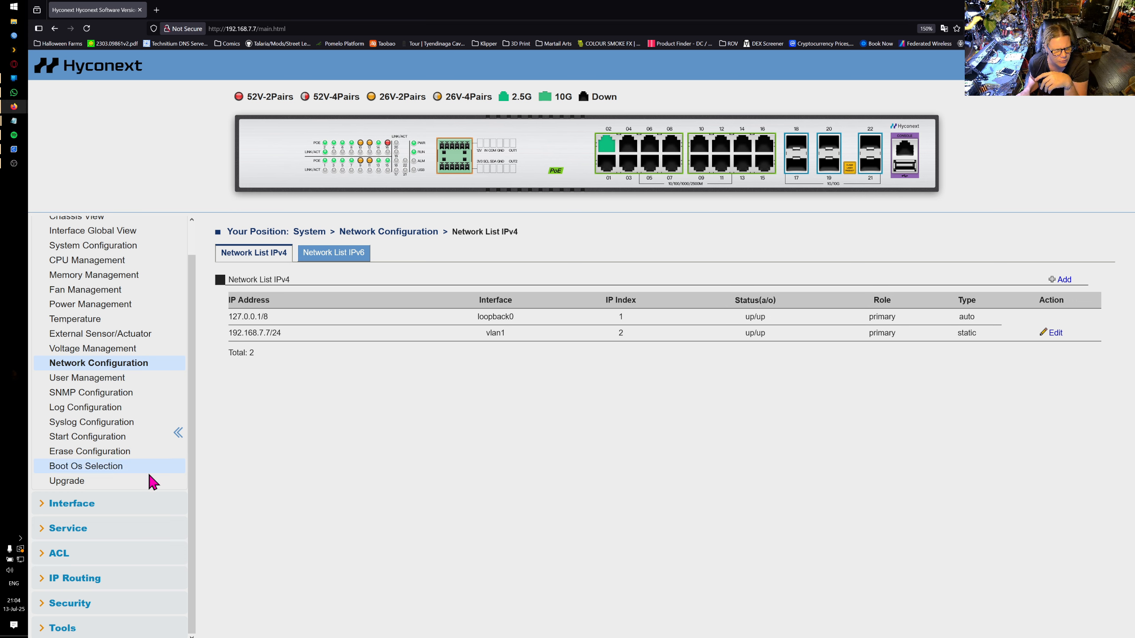
{"action": "left_click", "coordinate": [134, 468]}
{"action": "left_click", "coordinate": [119, 453]}
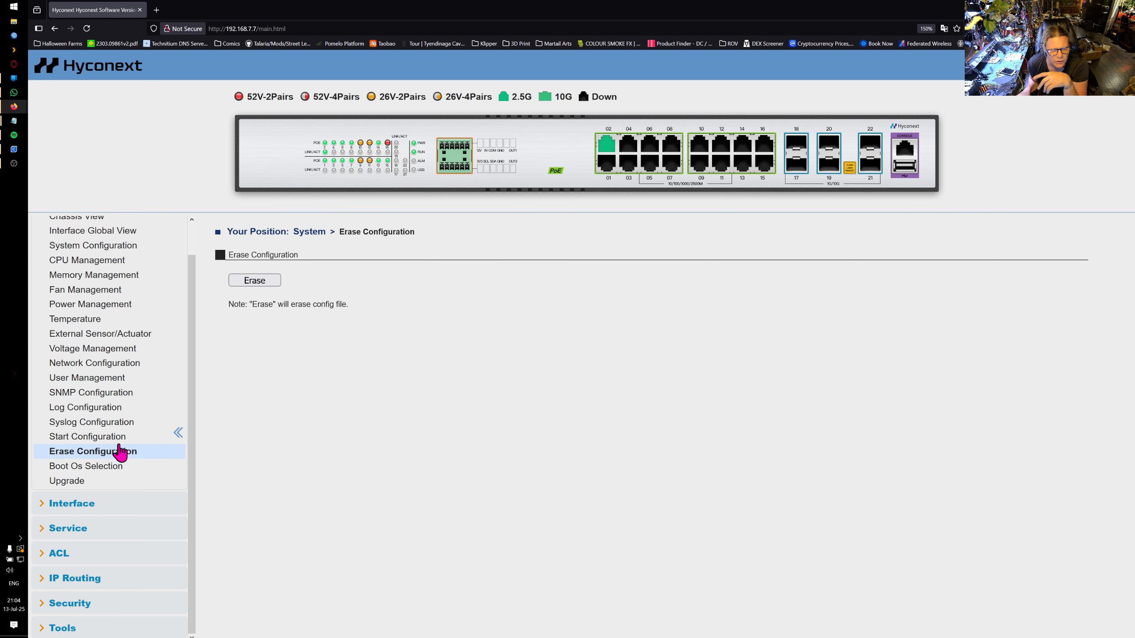
{"action": "left_click", "coordinate": [119, 438]}
{"action": "left_click", "coordinate": [119, 425]}
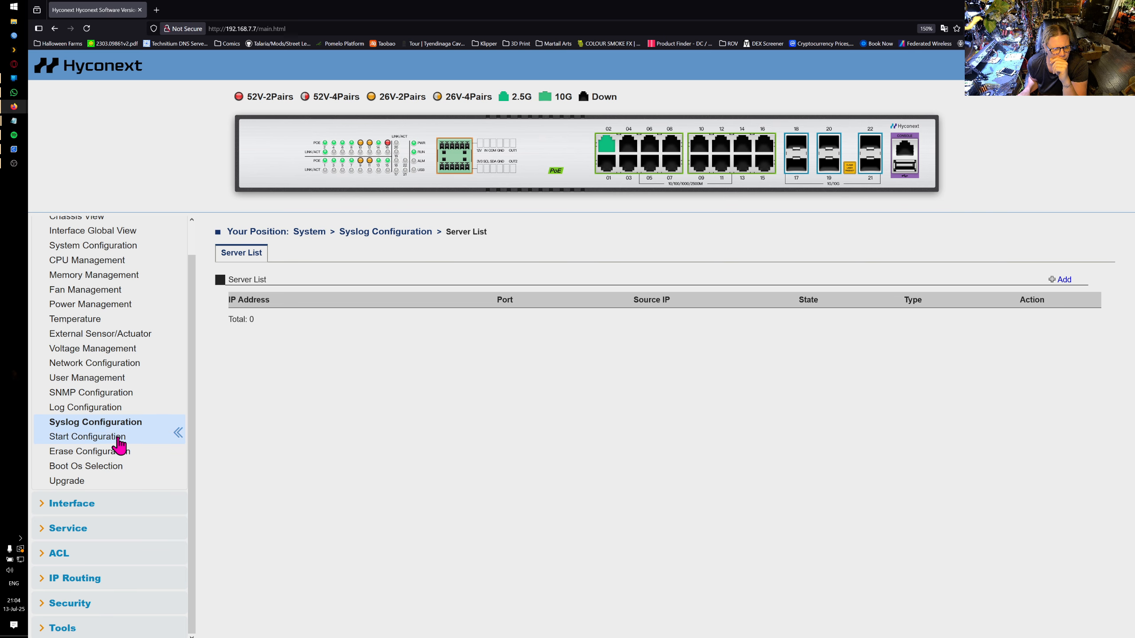
Step: Open the Start Configuration page and review the startup configuration text from the global settings through the Ethernet interface entries
{"action": "left_click", "coordinate": [119, 439]}
{"action": "scroll", "coordinate": [465, 480], "scroll_direction": "down", "scroll_amount": 15}
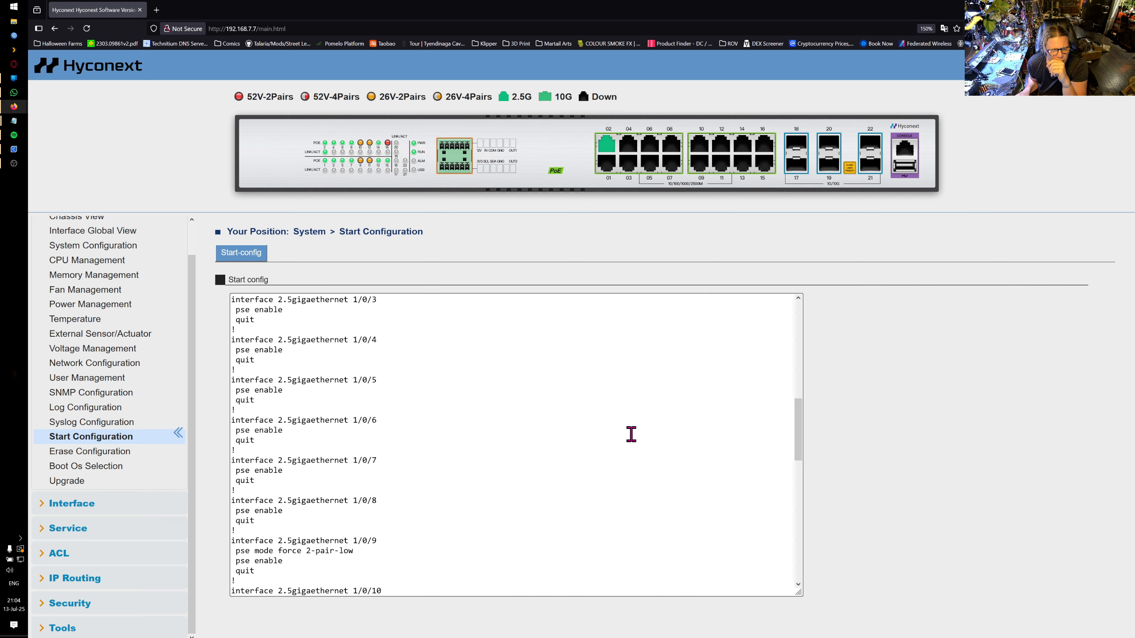
{"action": "scroll", "coordinate": [788, 586], "scroll_direction": "down", "scroll_amount": 5}
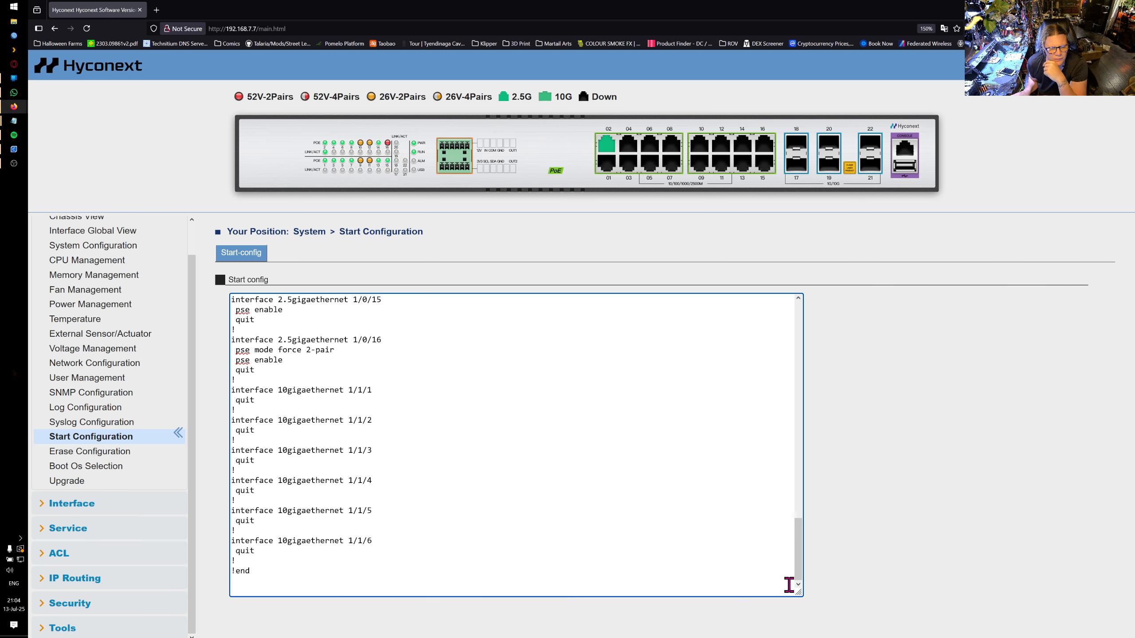
{"action": "left_click_drag", "start_coordinate": [248, 590], "coordinate": [219, 223]}
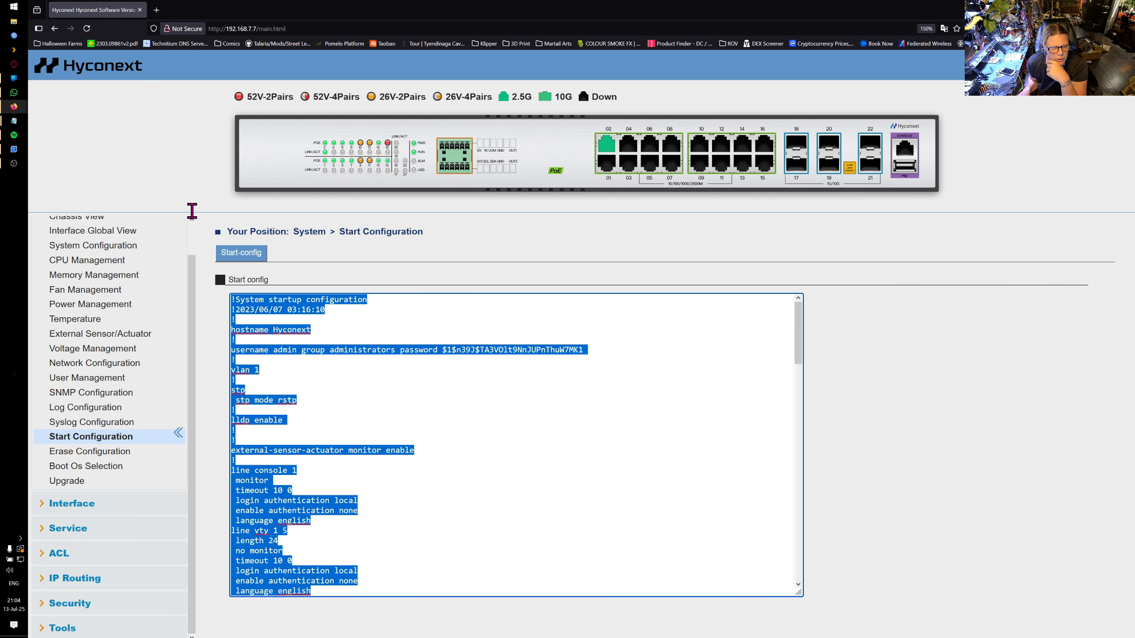
{"action": "left_click", "coordinate": [504, 414]}
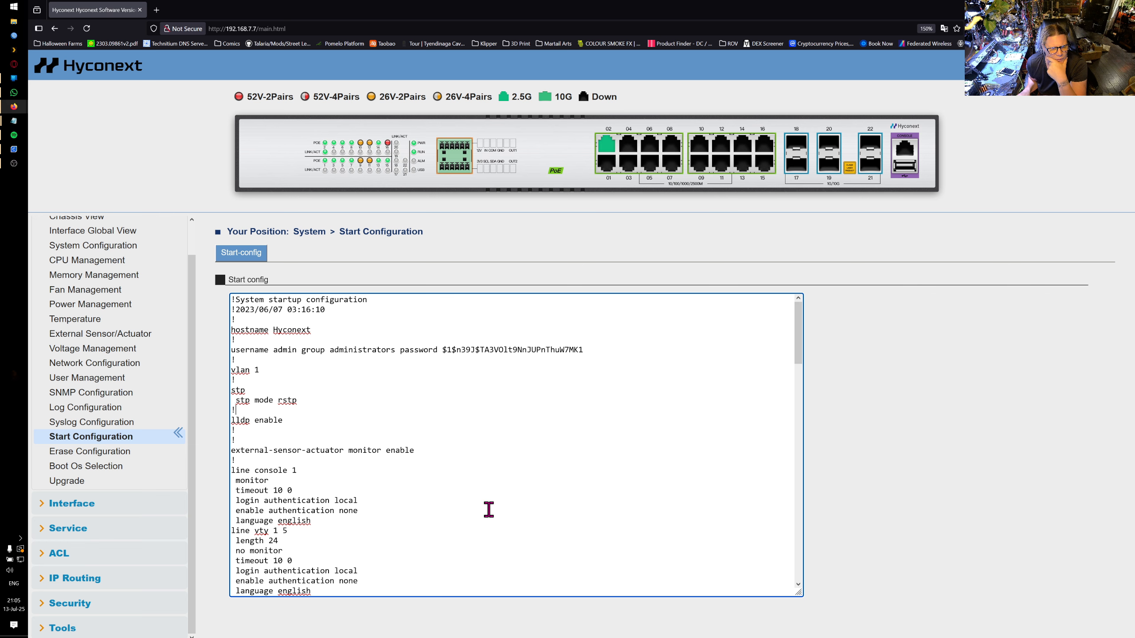
{"action": "scroll", "coordinate": [489, 514], "scroll_direction": "down", "scroll_amount": 20}
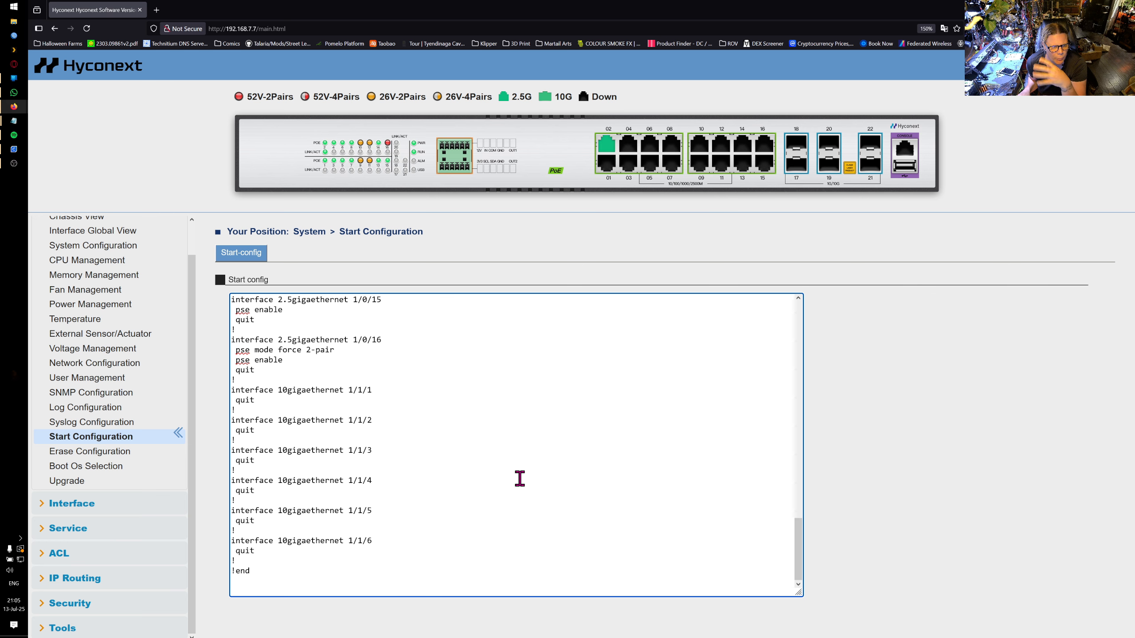
{"action": "scroll", "coordinate": [471, 563], "scroll_direction": "up", "scroll_amount": 5}
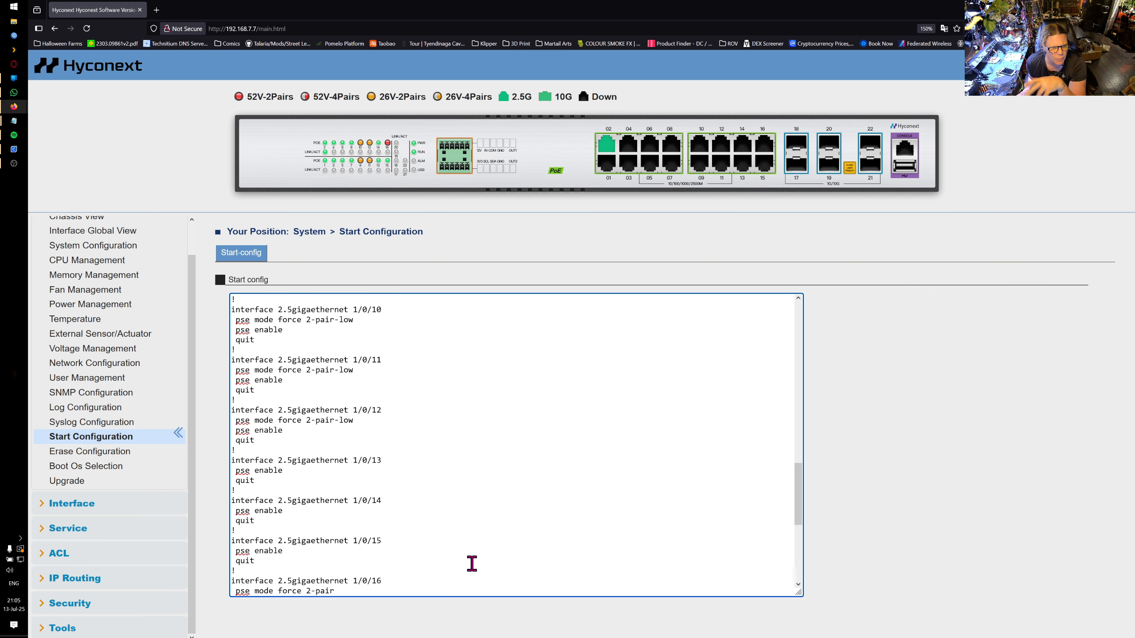
{"action": "scroll", "coordinate": [451, 552], "scroll_direction": "up", "scroll_amount": 5}
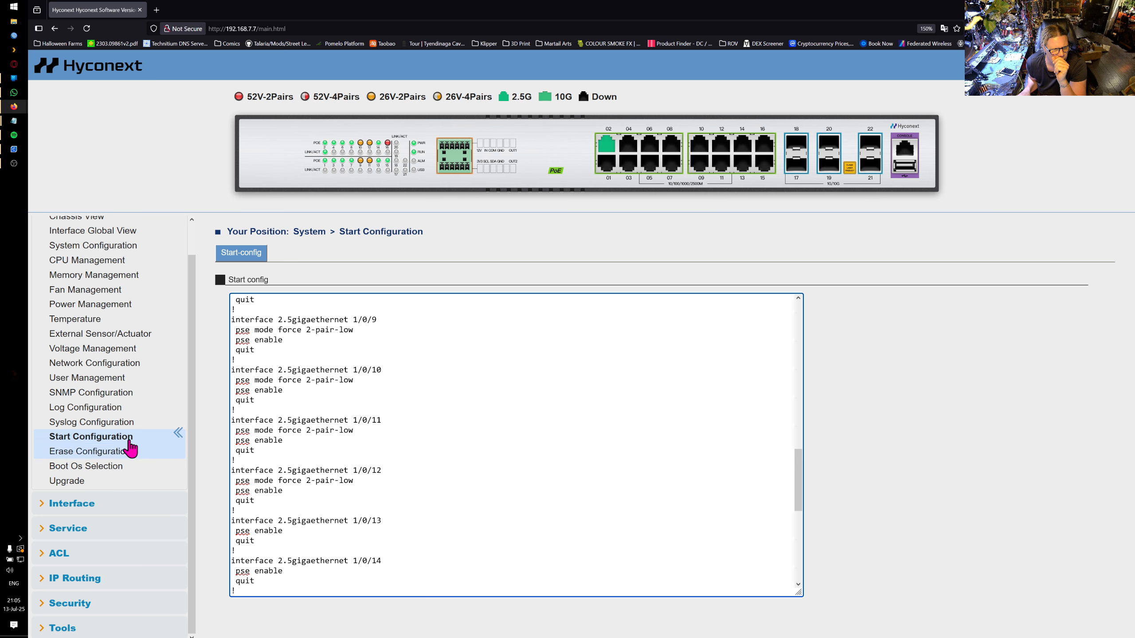
Step: View the Syslog Configuration, Log Configuration and SNMP Configuration pages in the System section
{"action": "left_click", "coordinate": [113, 423]}
{"action": "left_click", "coordinate": [111, 409]}
{"action": "left_click", "coordinate": [111, 392]}
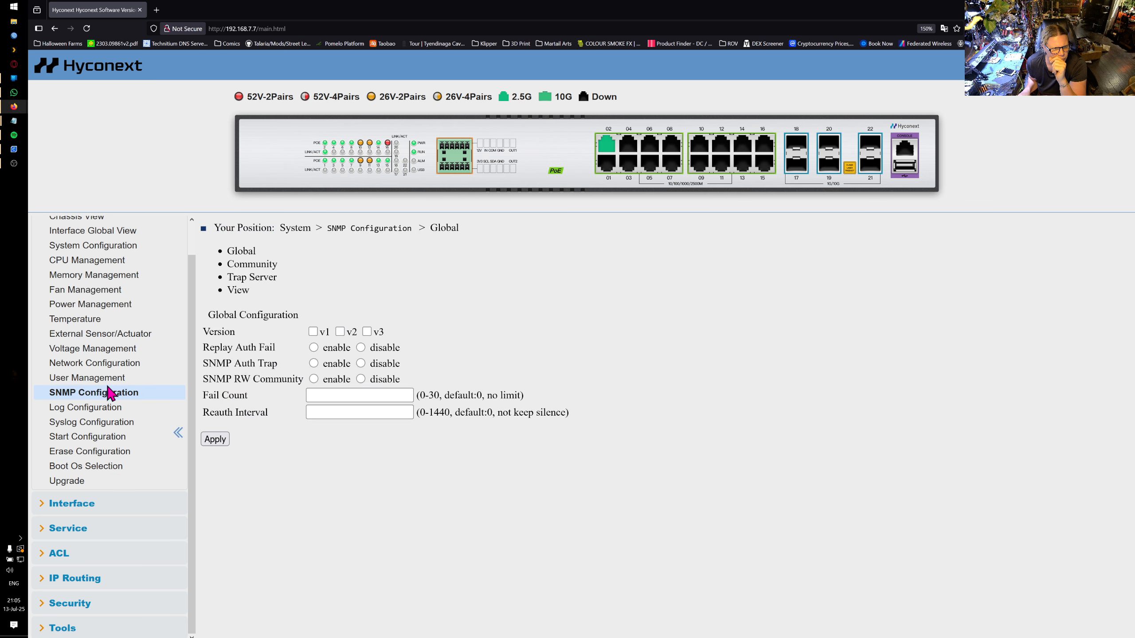
{"action": "scroll", "coordinate": [143, 286], "scroll_direction": "up", "scroll_amount": 1}
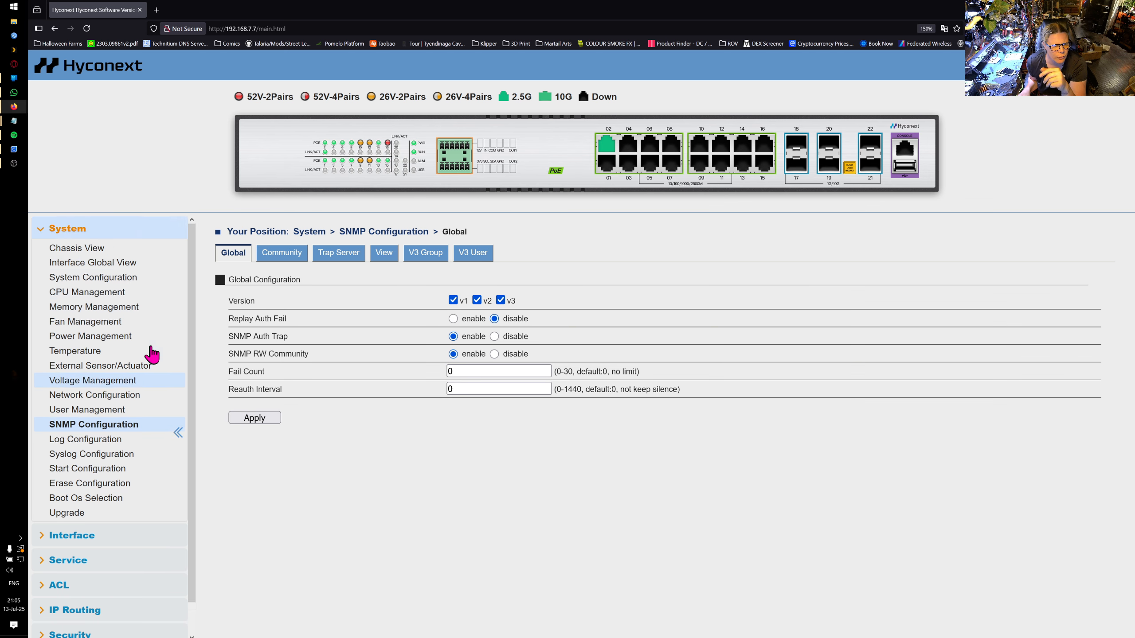
Step: Collapse the System section and browse the other menu sections, including IP Routing, ACL, Service and Interface, for their available pages
{"action": "left_click", "coordinate": [84, 229]}
{"action": "left_click", "coordinate": [81, 331]}
{"action": "left_click", "coordinate": [77, 383]}
{"action": "left_click", "coordinate": [68, 407]}
{"action": "left_click", "coordinate": [58, 305]}
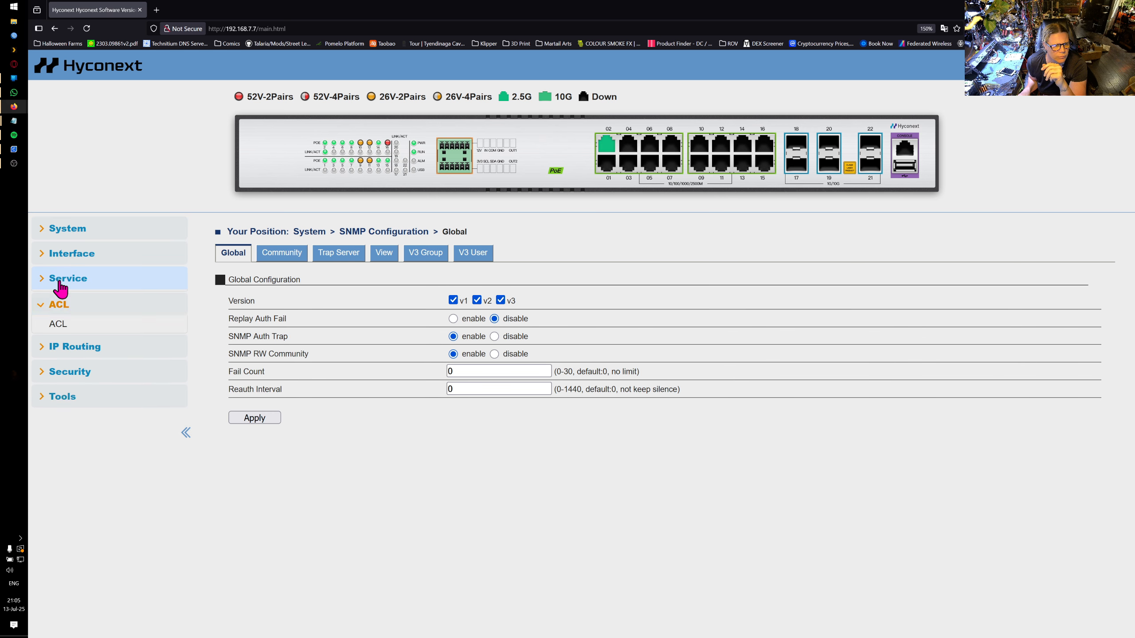
{"action": "left_click", "coordinate": [64, 279]}
{"action": "left_click", "coordinate": [66, 254]}
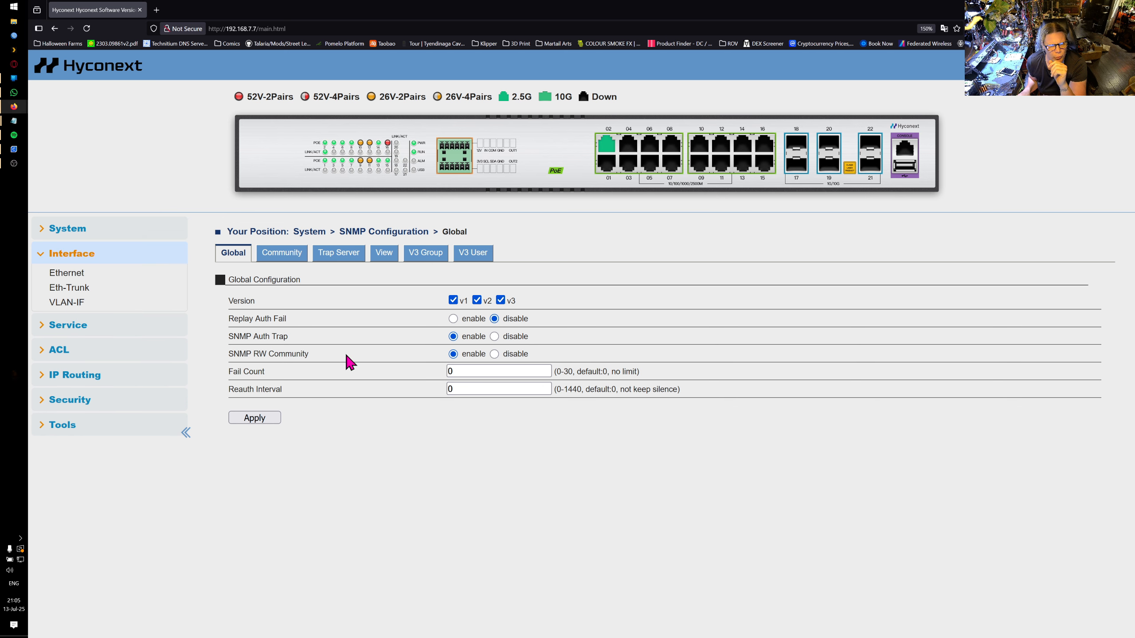